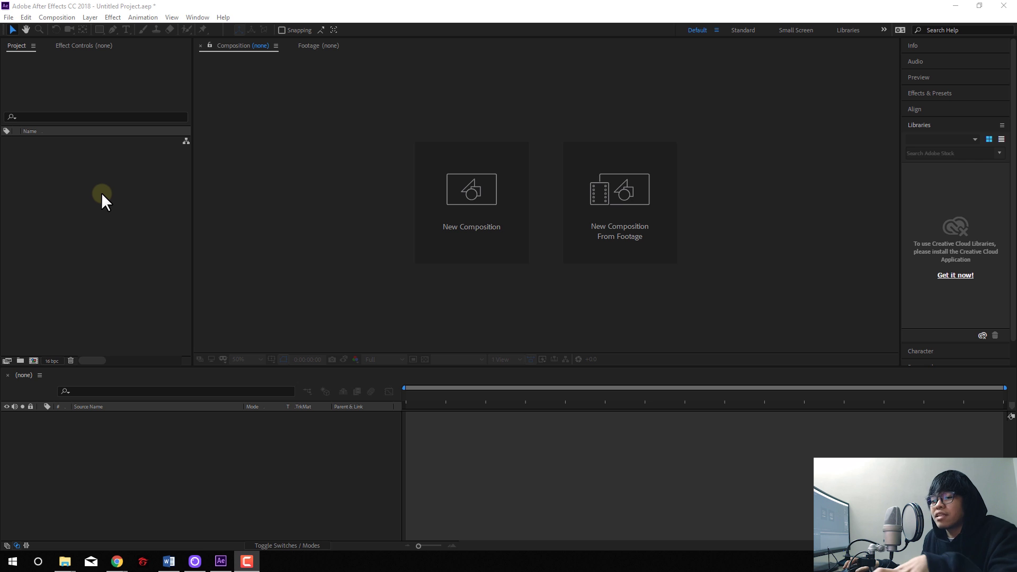
Import Thumbnail.png from the Youtube graphics folder into the project.
left_click(97, 197)
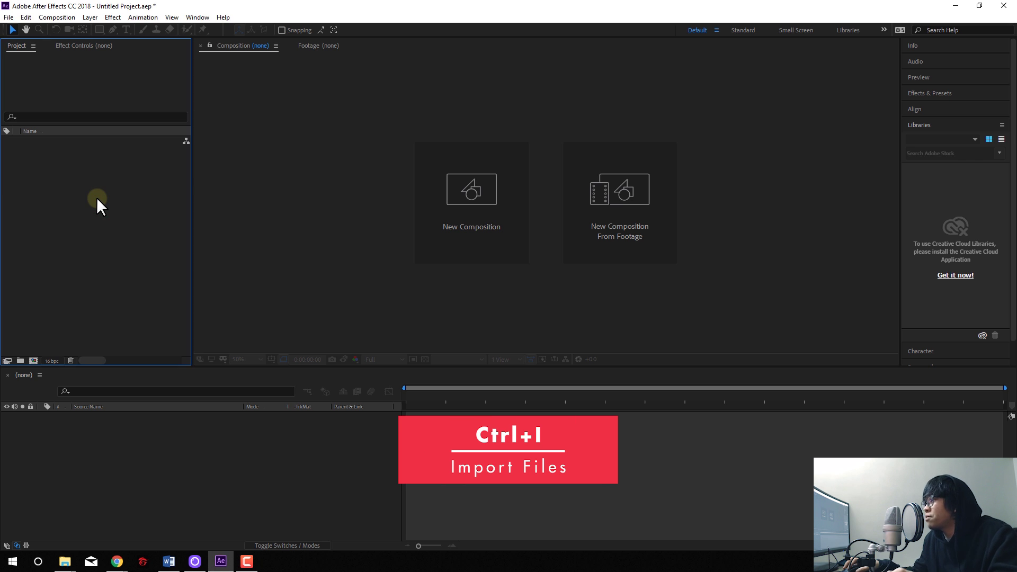
key("ctrl+i")
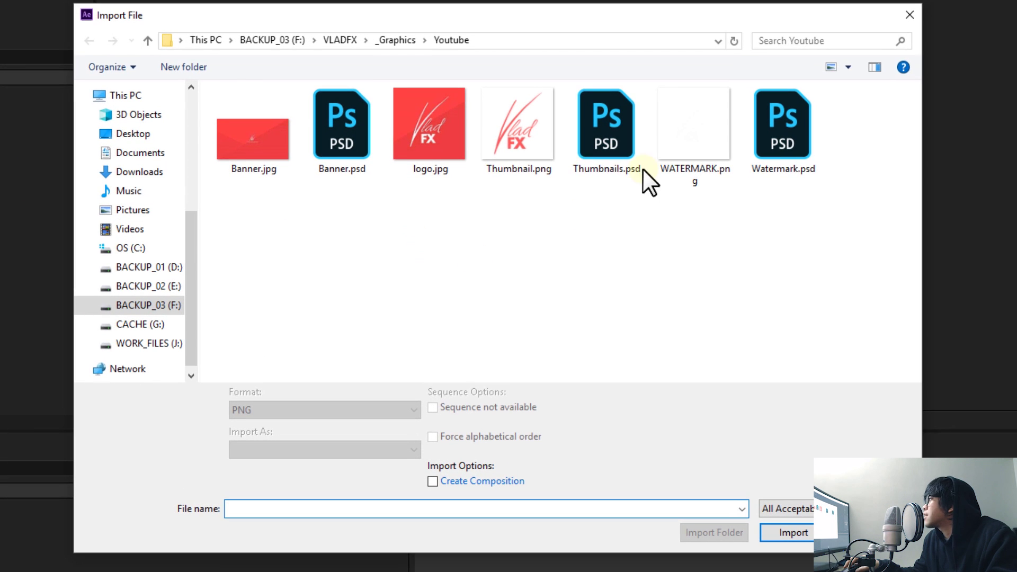
double_click(532, 133)
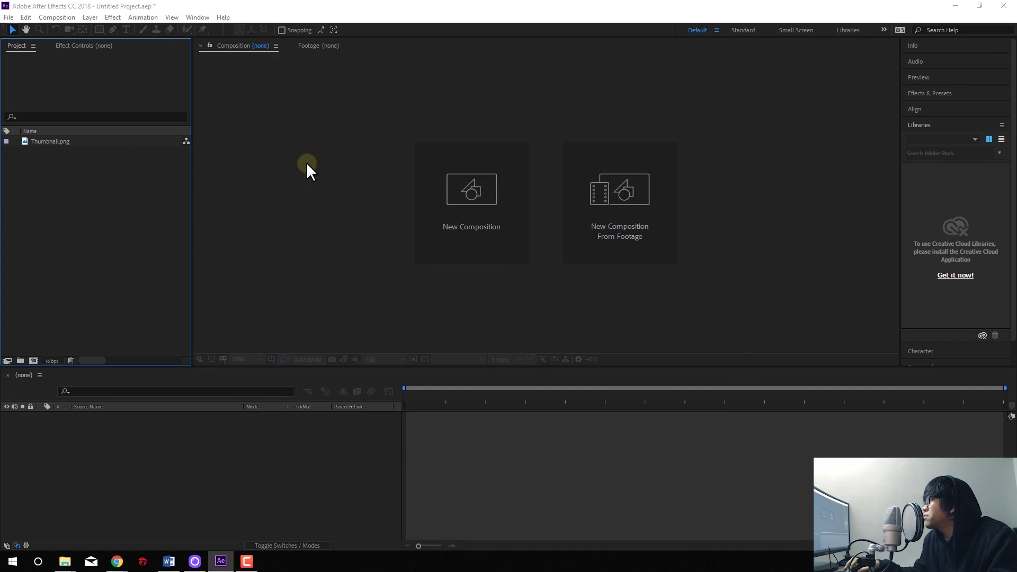
Import BUNGO.mp4 into the project from the EXPORTS folder of the Night - 01 02 19 video directory.
key("ctrl+i")
left_click(359, 109)
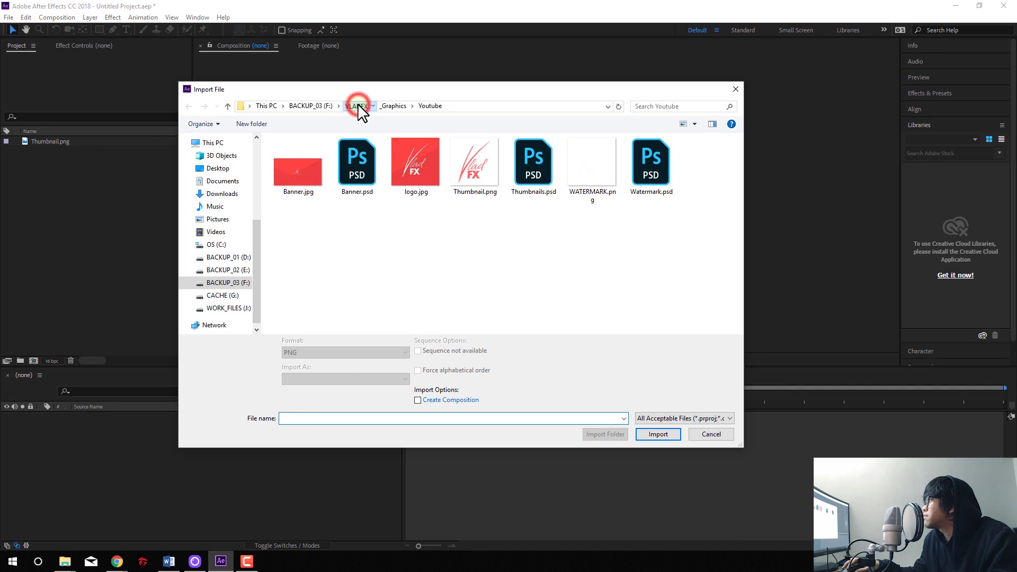
double_click(330, 188)
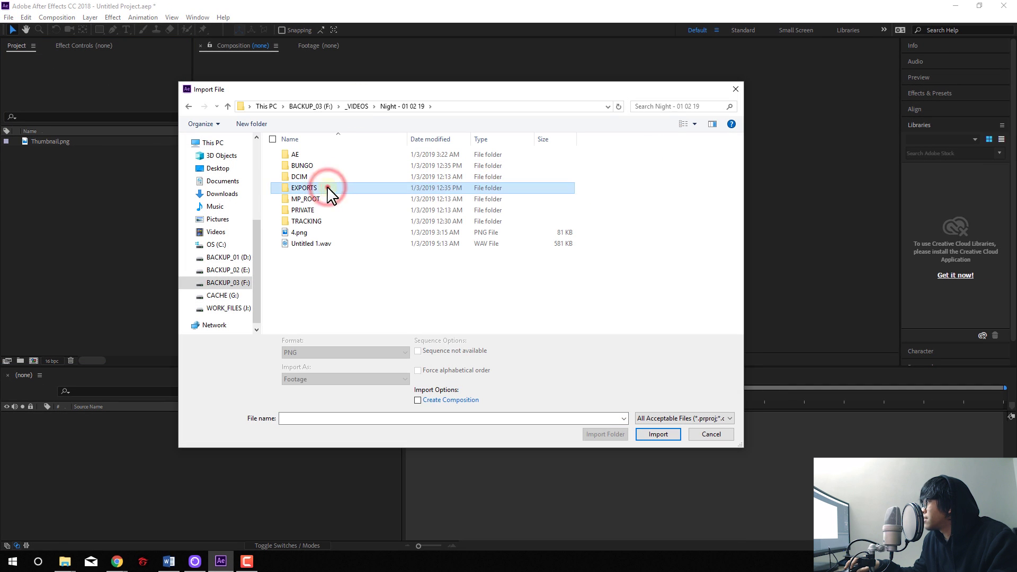
left_click(369, 159)
double_click(369, 159)
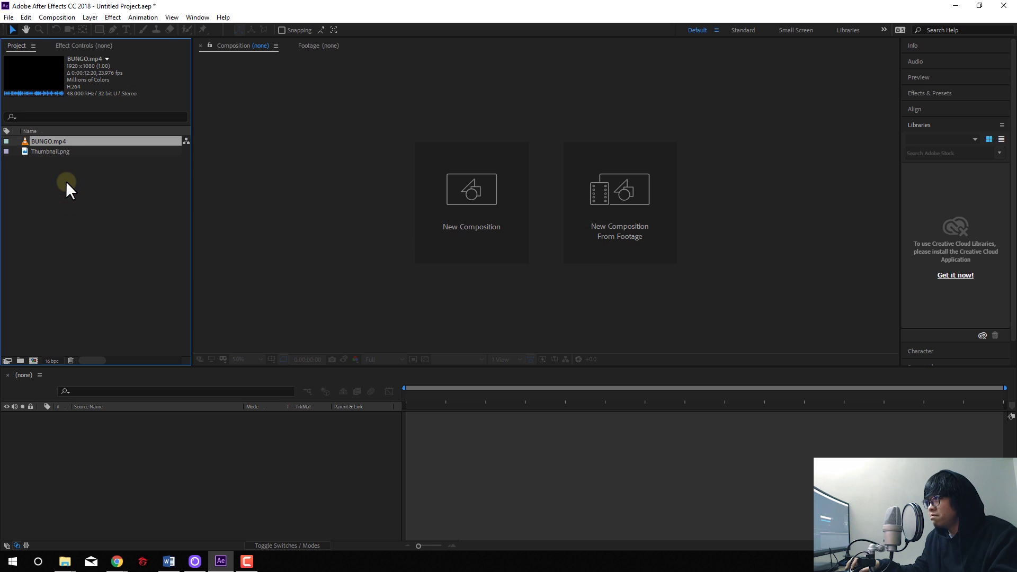
Create a new composition from the BUNGO.mp4 footage and scrub through its opening.
left_click_drag(52, 116, 37, 358)
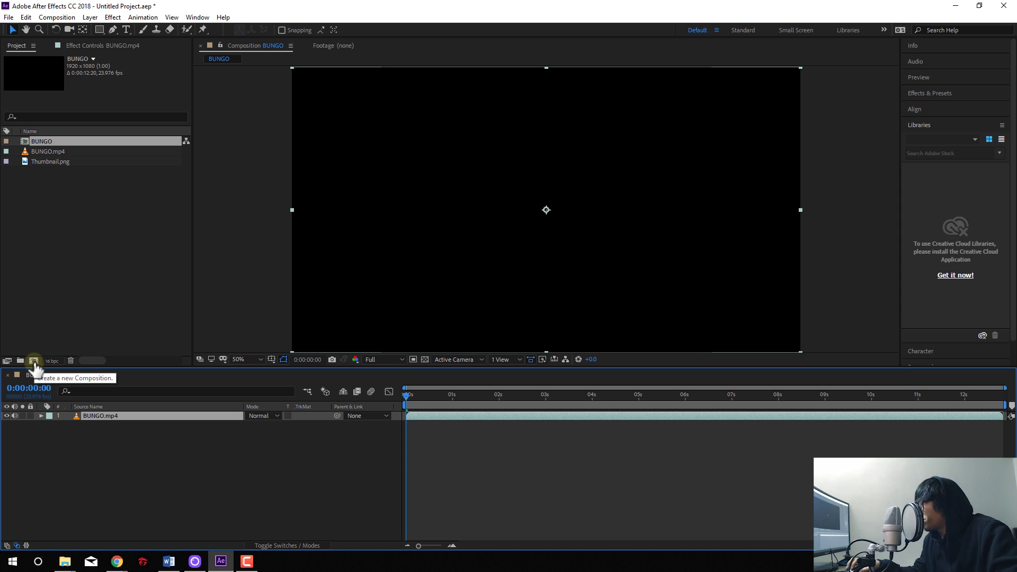
left_click(422, 445)
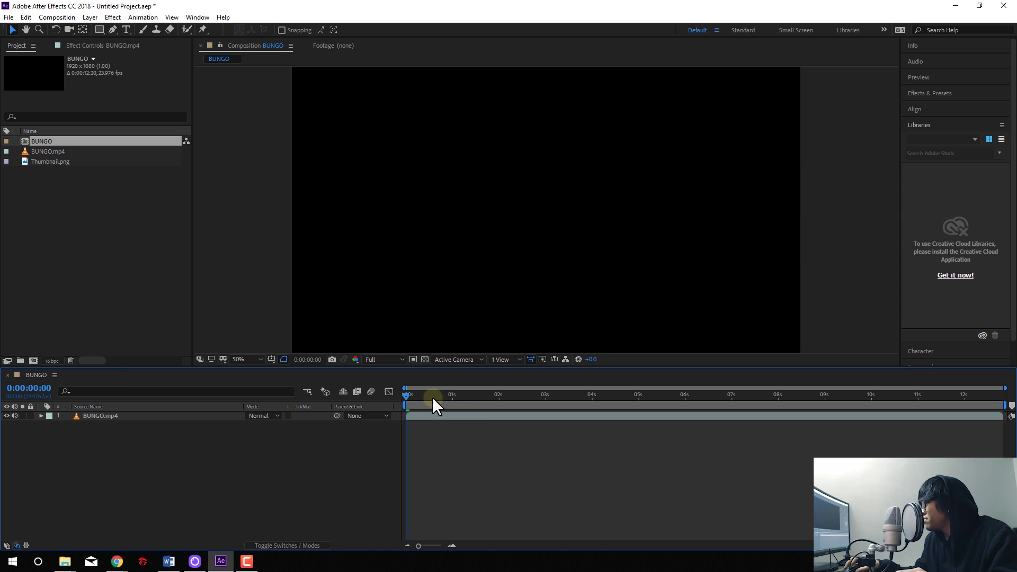
left_click_drag(432, 396, 507, 405)
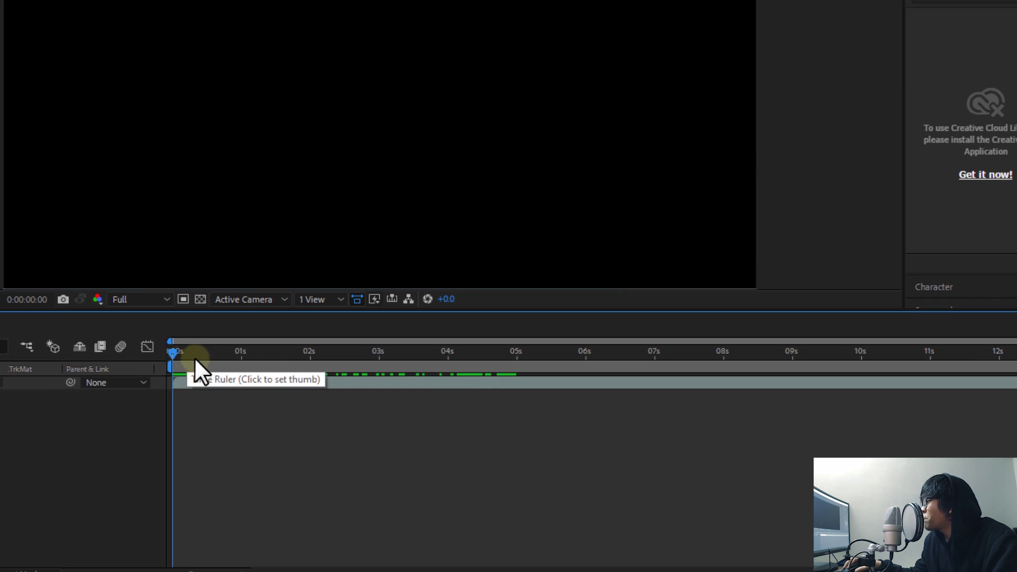
Play back the BUNGO composition from its start to review the footage.
left_click(239, 475)
key("space")
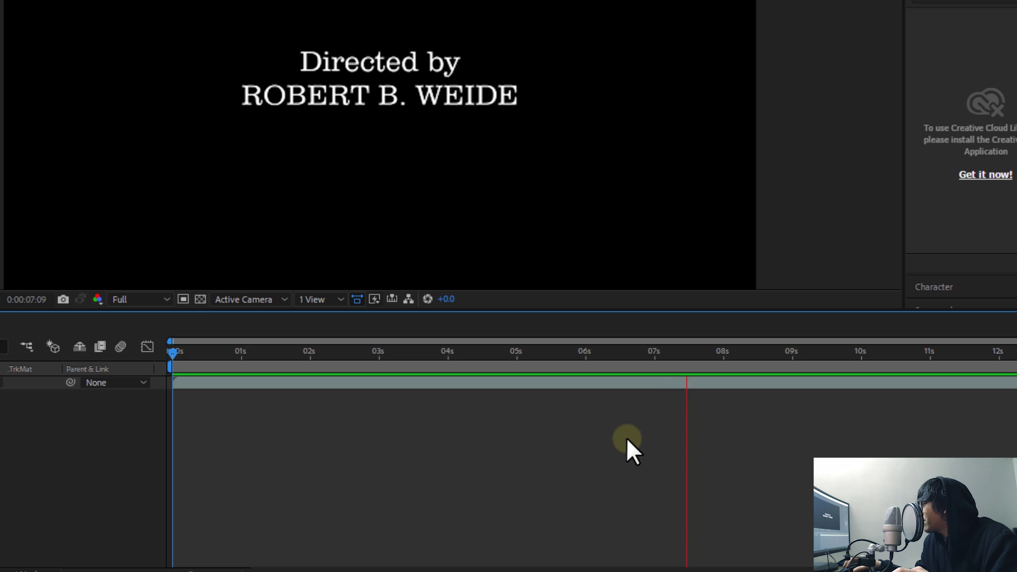
left_click(622, 356)
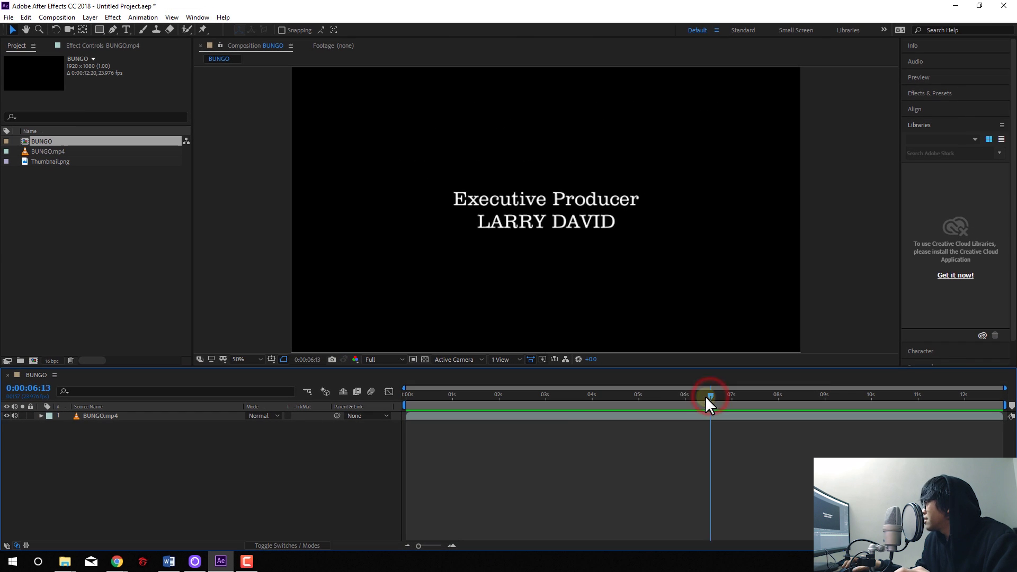
End the work area at 0:00:05:07, before the credits, and trim the composition to the work area.
left_click_drag(704, 397, 651, 409)
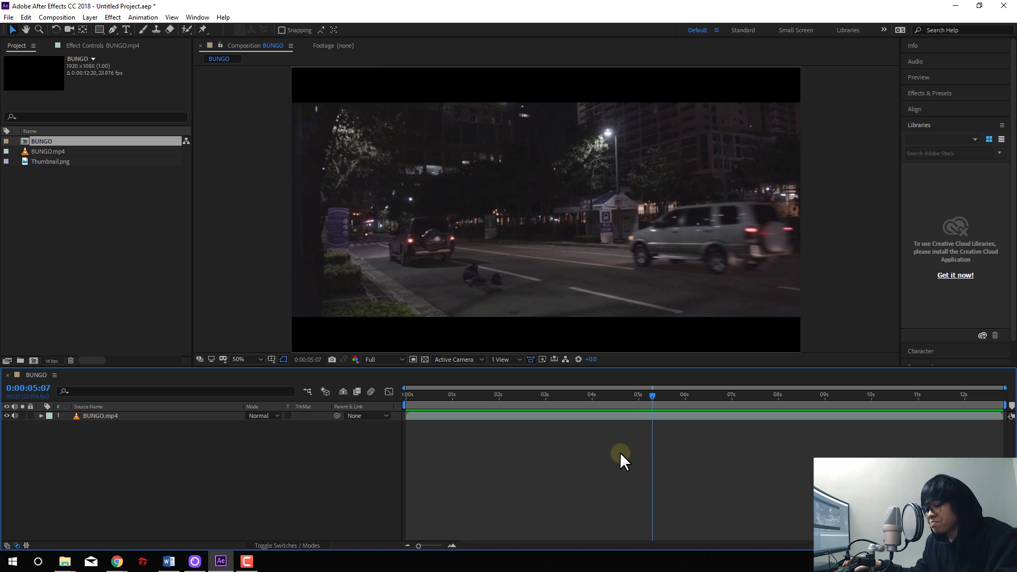
key("n")
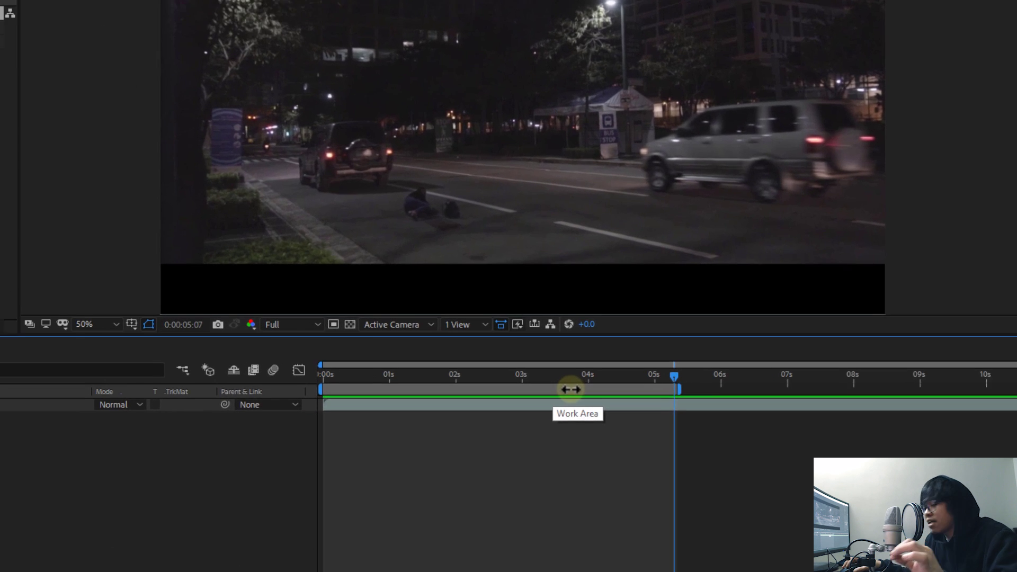
right_click(623, 390)
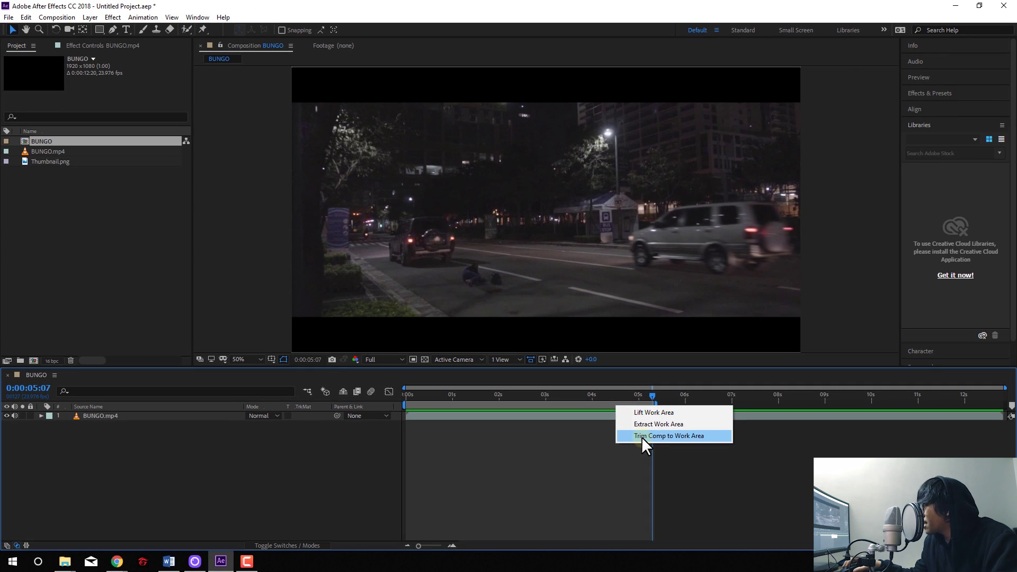
left_click(641, 437)
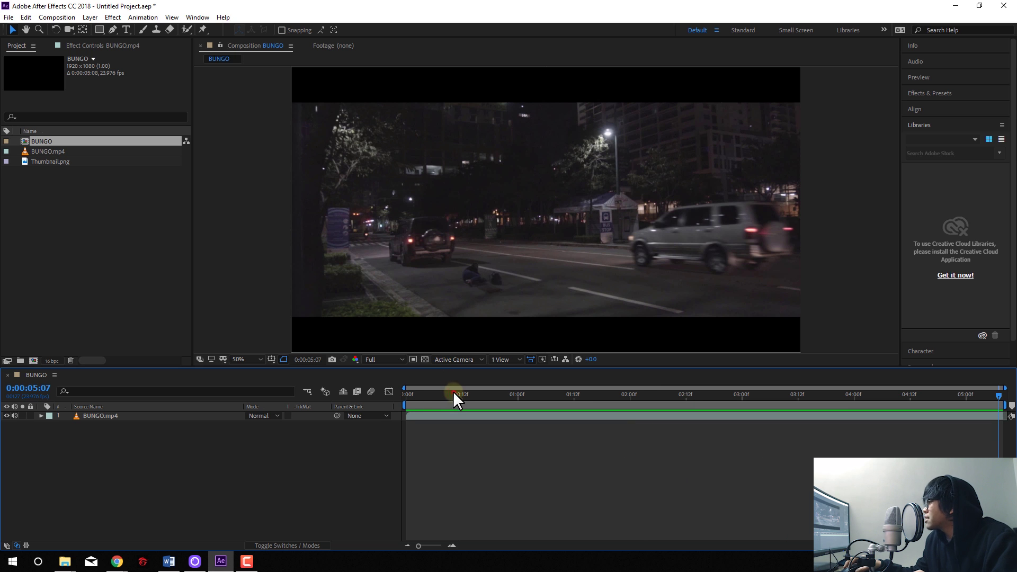
Play the trimmed composition from the start and scrub back towards its beginning.
left_click_drag(454, 396, 381, 396)
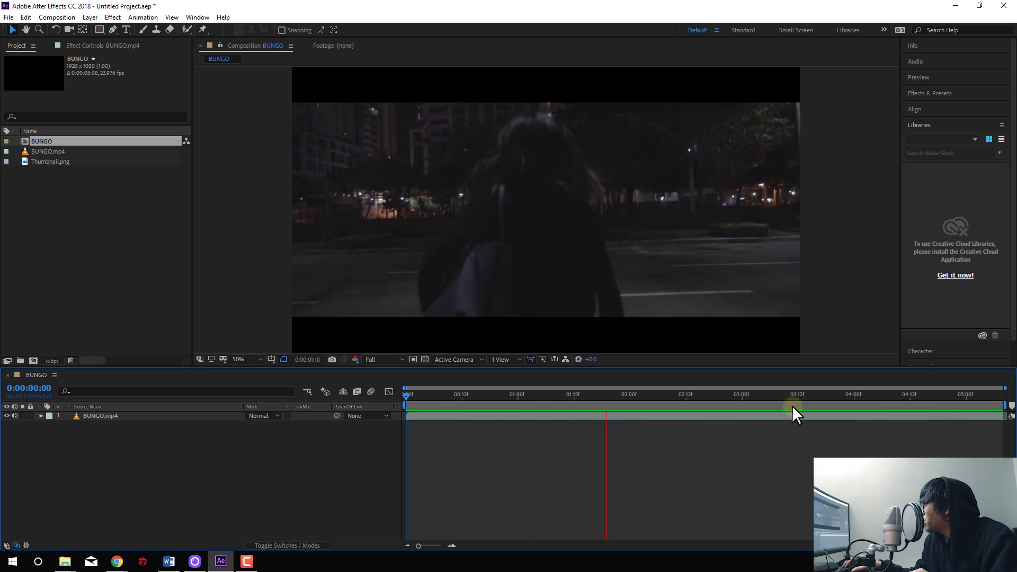
left_click(148, 456)
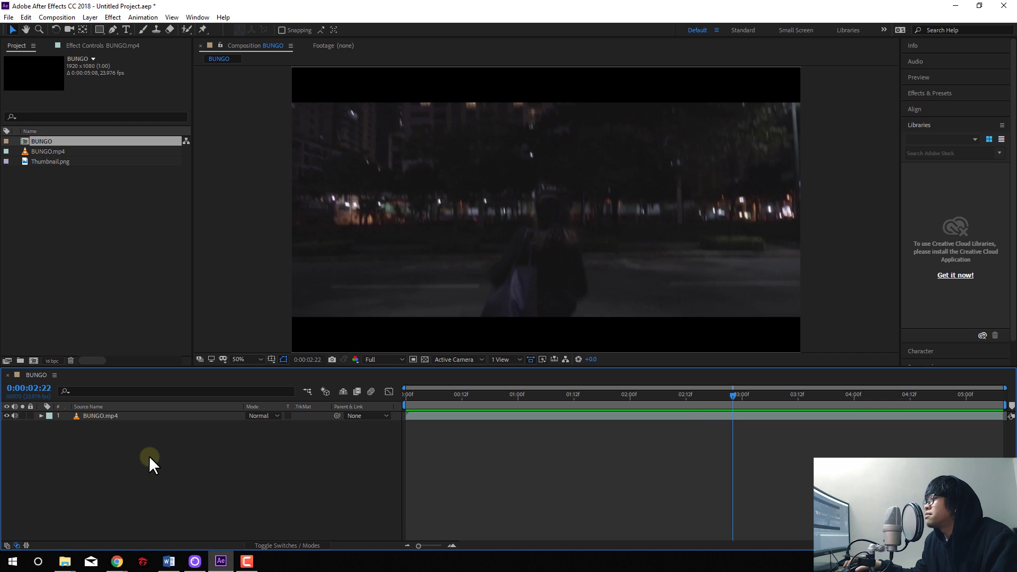
left_click_drag(691, 399, 432, 417)
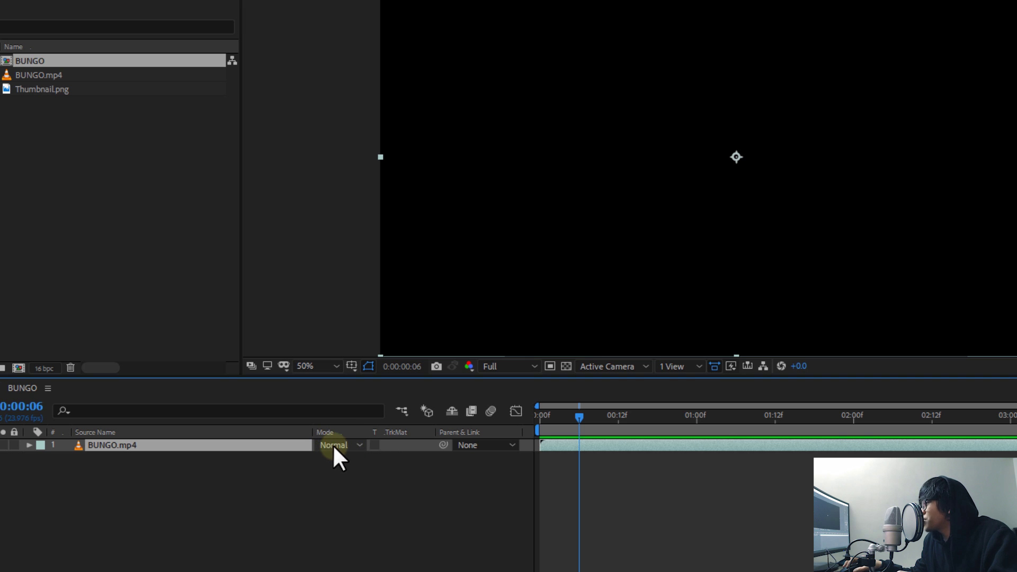
Duplicate the BUNGO.mp4 layer with the current time at 0:00:01:11.
left_click(197, 491)
left_click(150, 446)
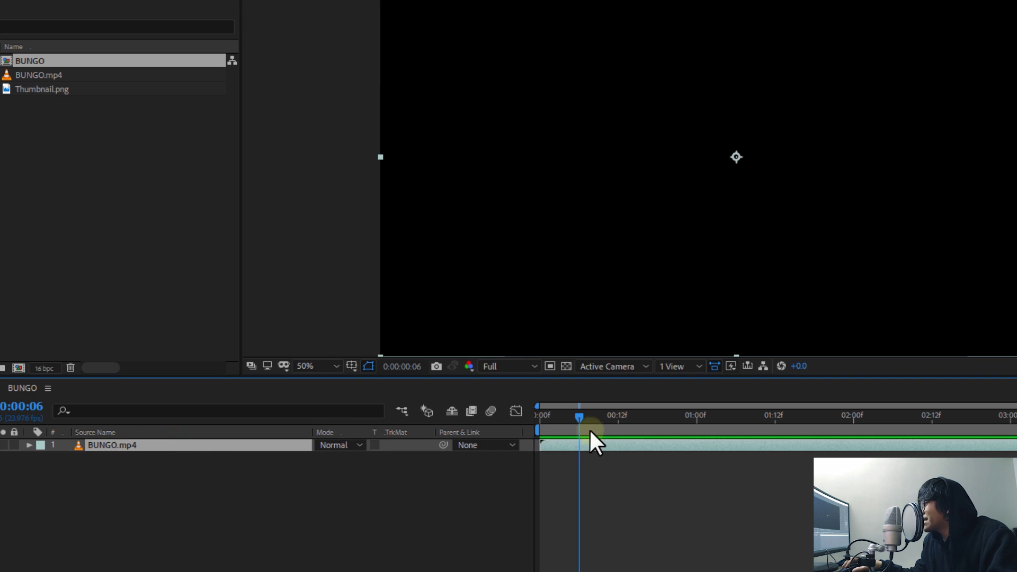
left_click_drag(590, 428, 768, 428)
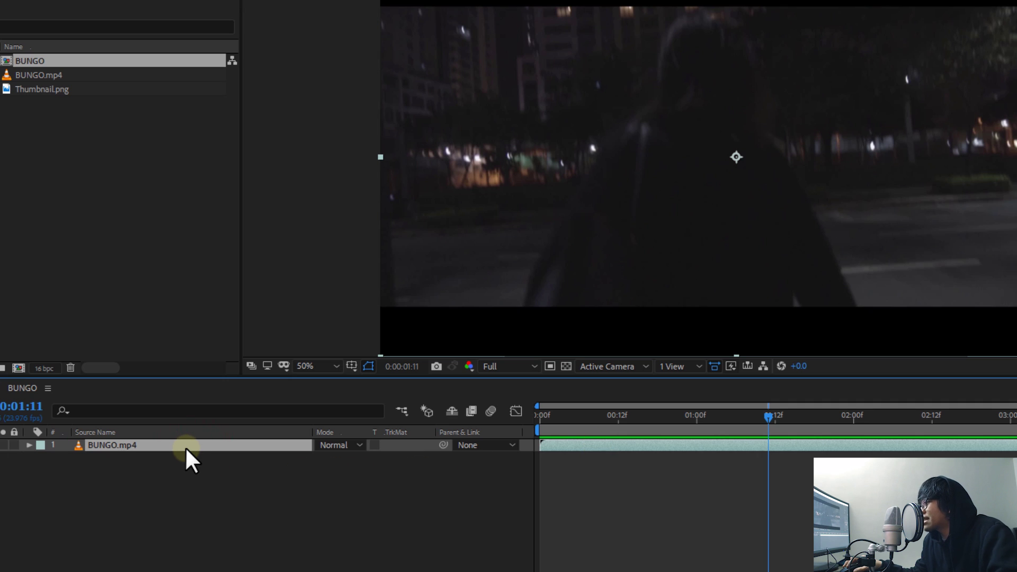
key("ctrl+d")
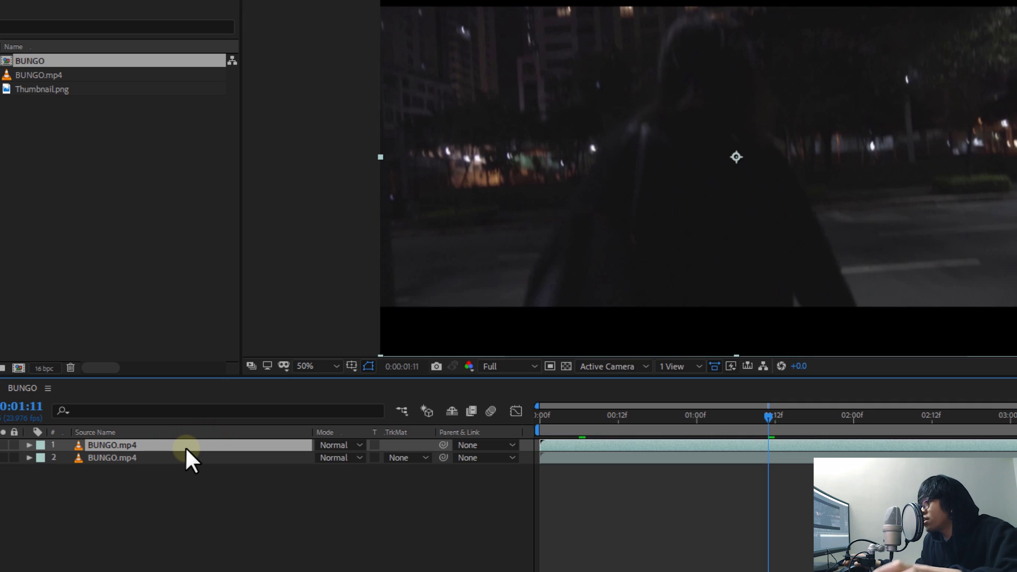
Set the upper BUNGO.mp4 layer's blending mode to Screen and scrub through the clip to check the result.
left_click(208, 456)
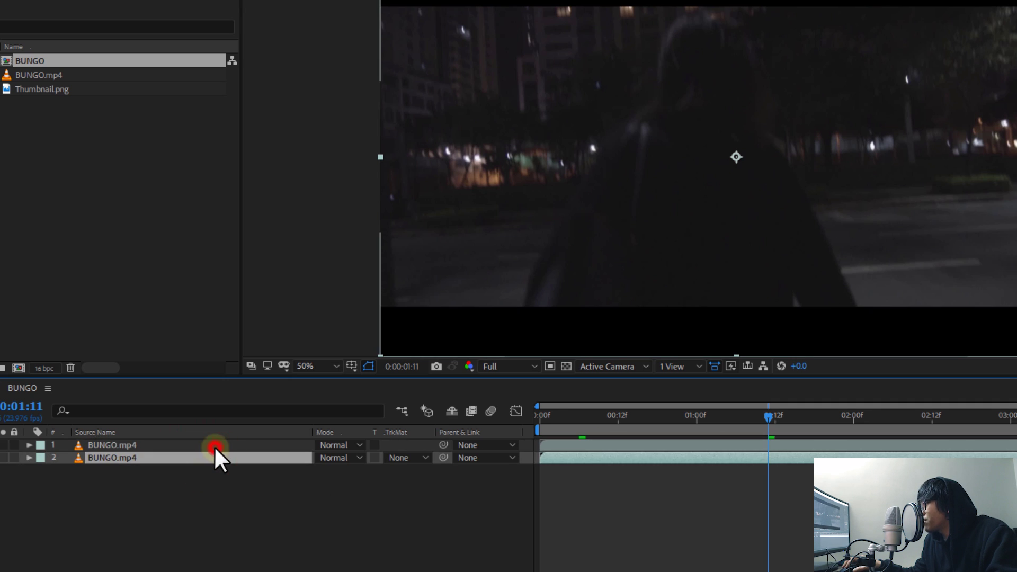
left_click(214, 446)
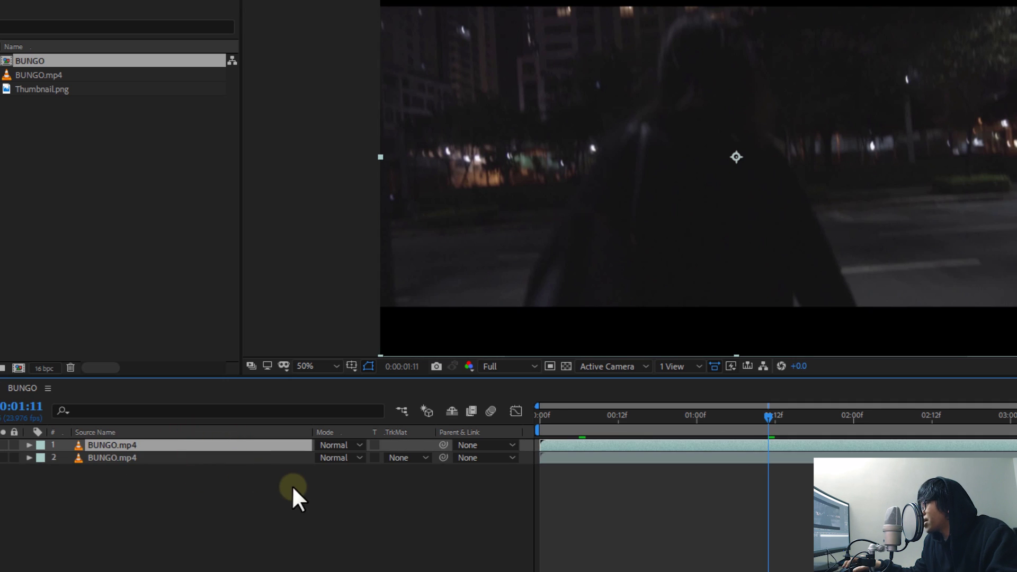
left_click(347, 446)
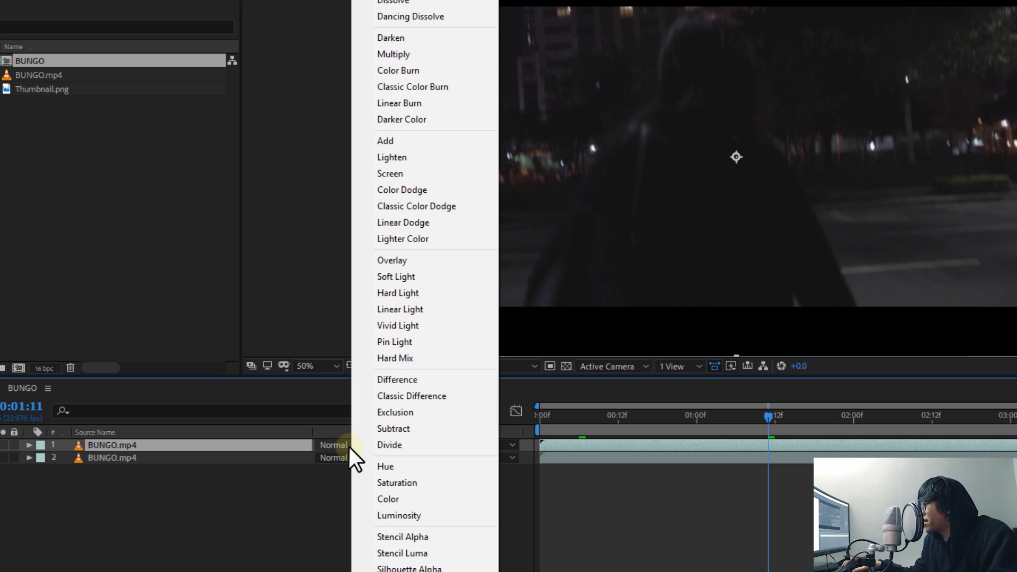
left_click(428, 175)
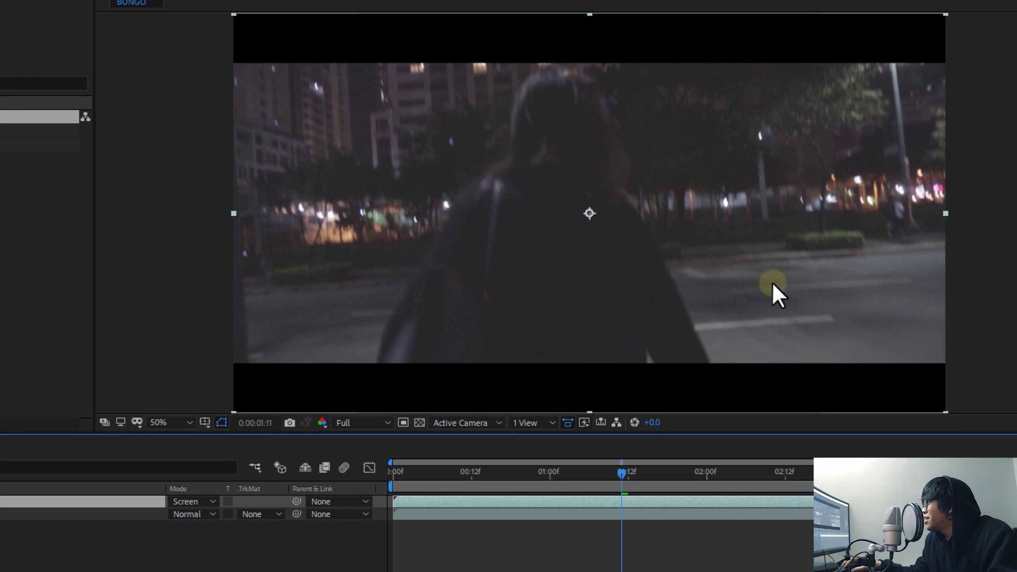
mouse_move(629, 478)
left_mouse_down()
mouse_move(561, 476)
mouse_move(648, 479)
left_mouse_up()
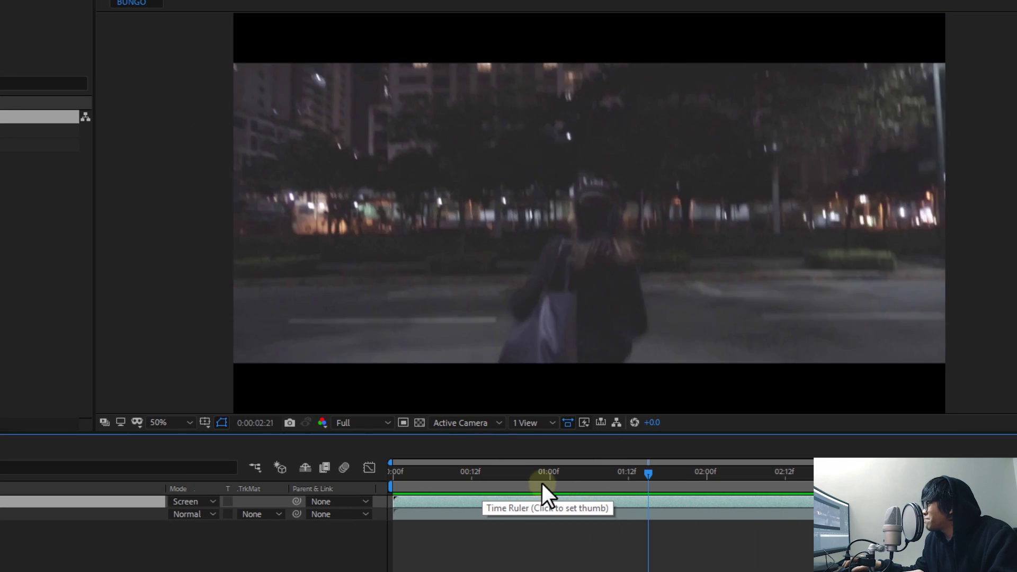
left_click(581, 490)
Try Multiply, Overlay, Difference, Classic Difference and Hue blending on the upper BUNGO.mp4 layer, and return it to Screen.
left_click(197, 502)
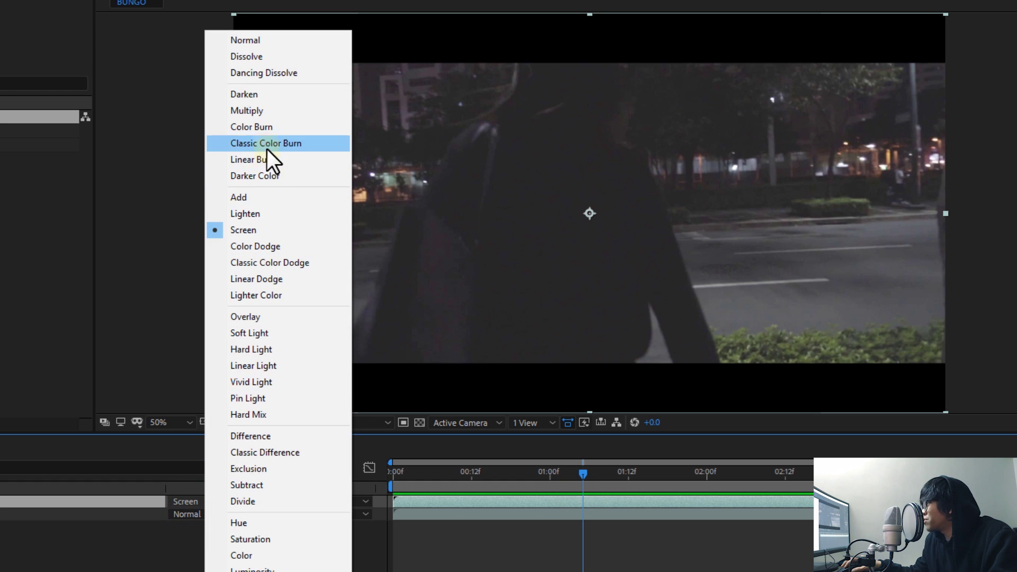
left_click(272, 114)
left_click(204, 501)
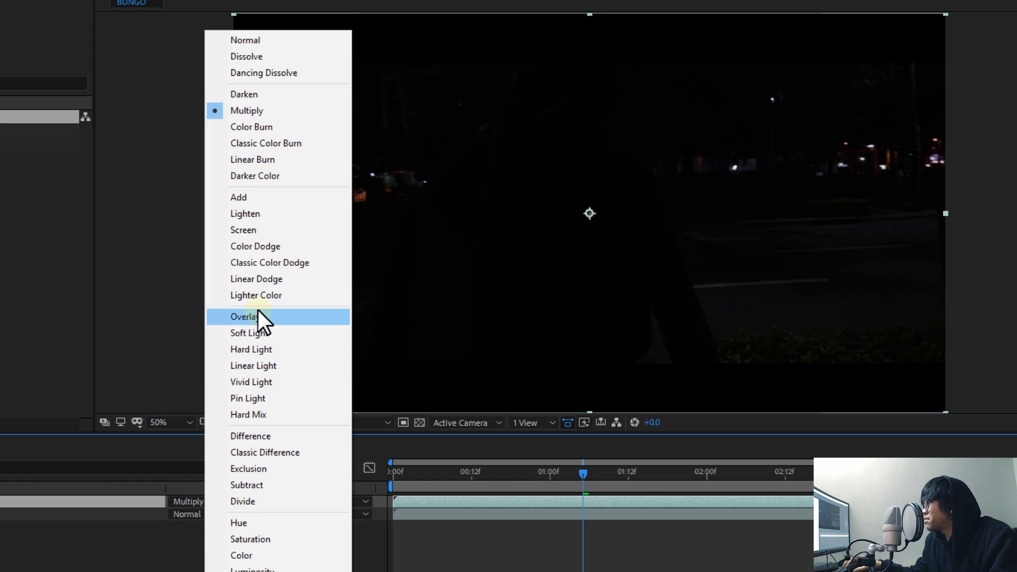
left_click(258, 316)
left_click(197, 501)
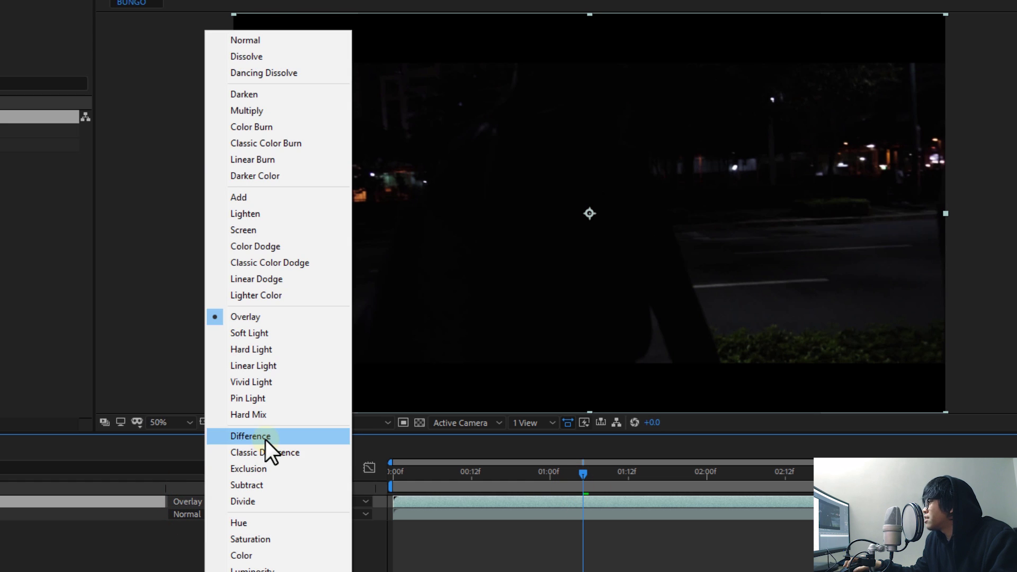
left_click(266, 435)
left_click(207, 501)
left_click(265, 452)
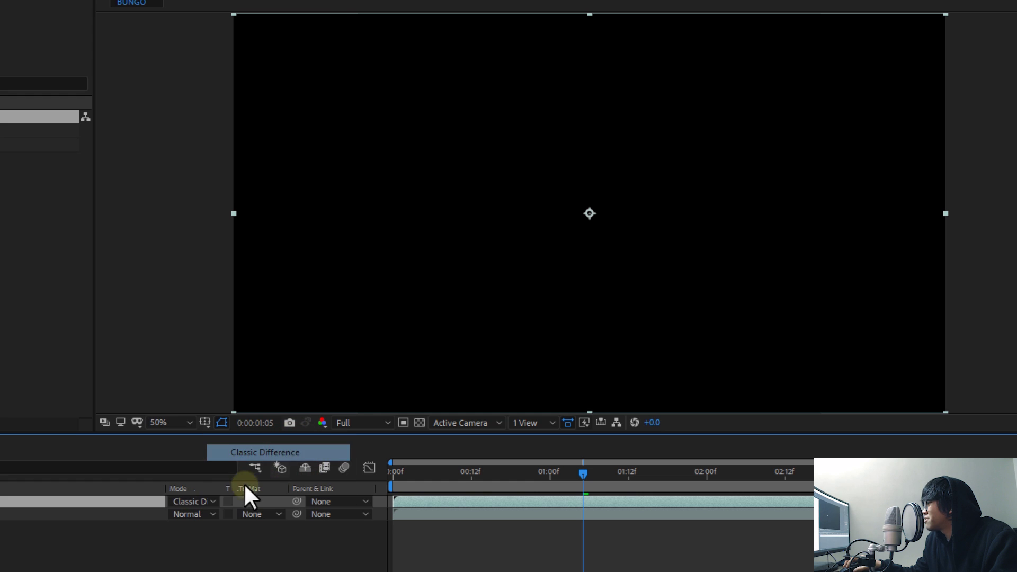
left_click(202, 501)
left_click(266, 524)
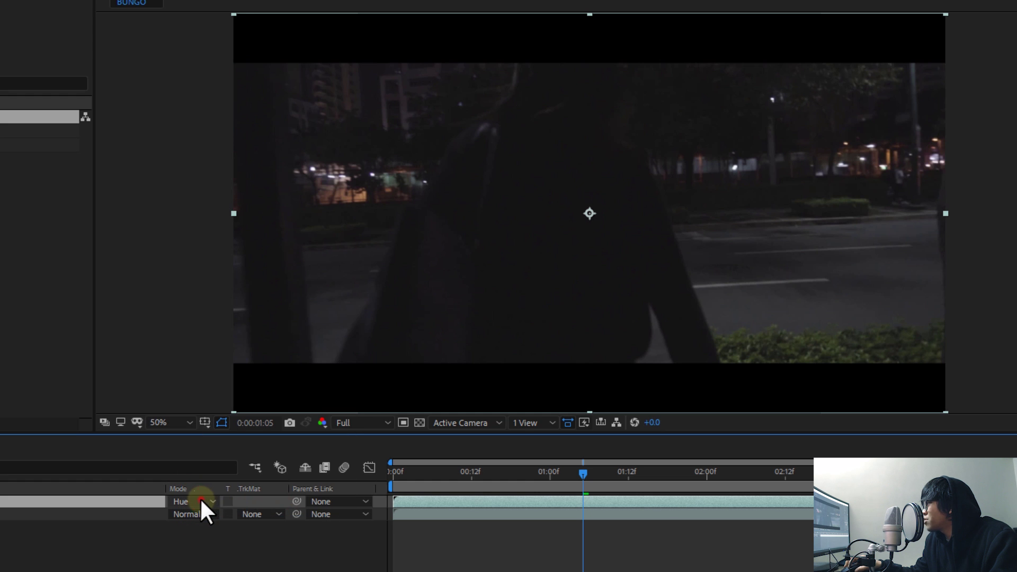
left_click(199, 500)
left_click(275, 230)
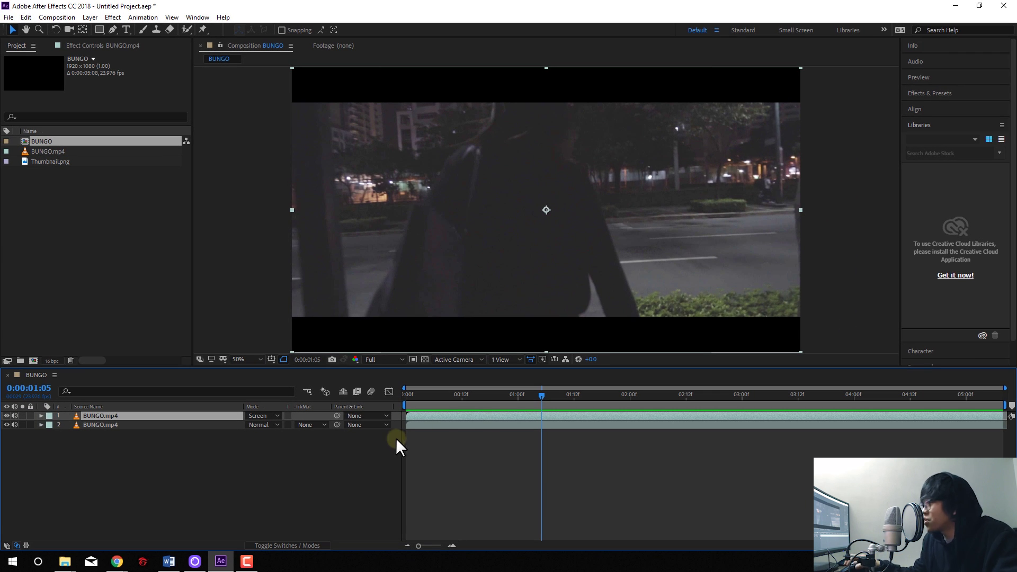
At 0:00:02:04, toggle the upper BUNGO.mp4 layer's visibility and solo state to compare the footage with and without it.
left_click_drag(543, 396, 650, 412)
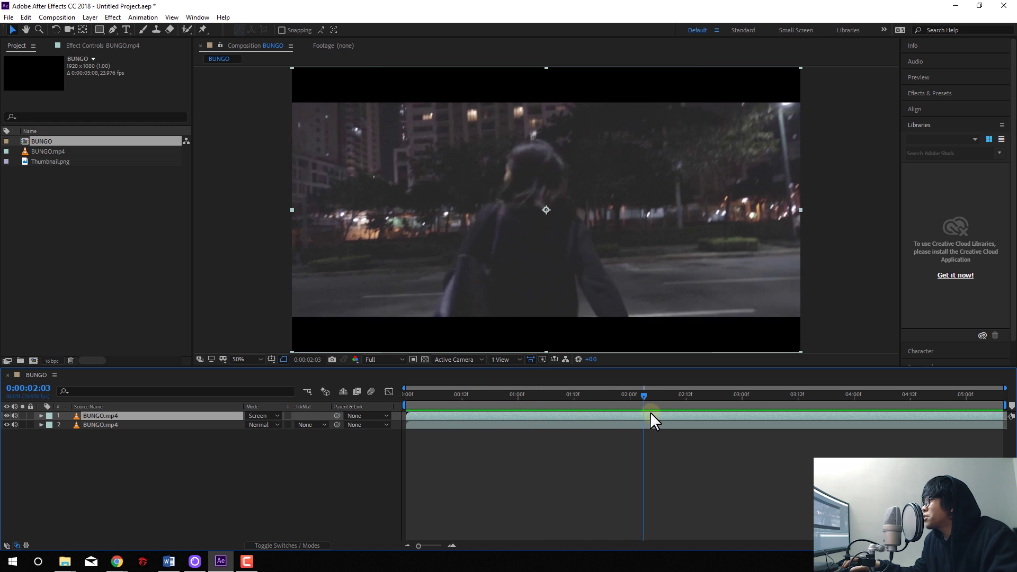
left_click(300, 509)
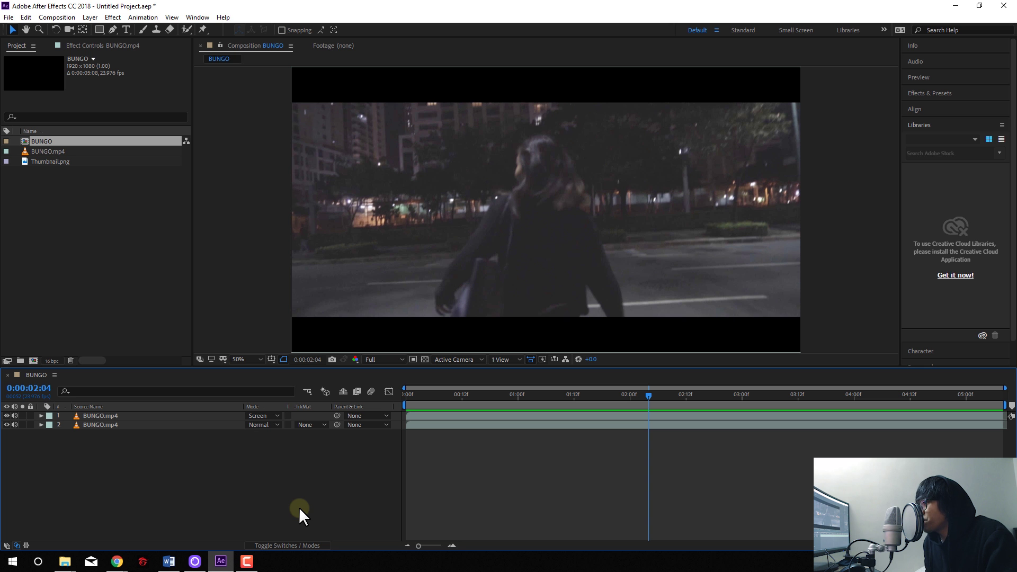
left_click(113, 416)
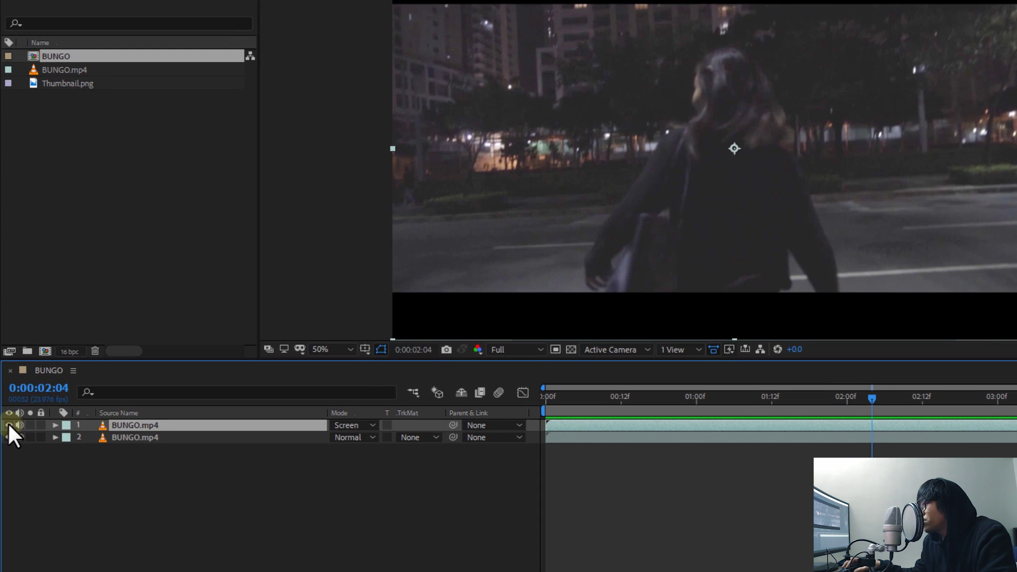
left_click(9, 425)
left_click(8, 425)
left_click(9, 425)
left_click(8, 425)
left_click(30, 425)
left_click(30, 425)
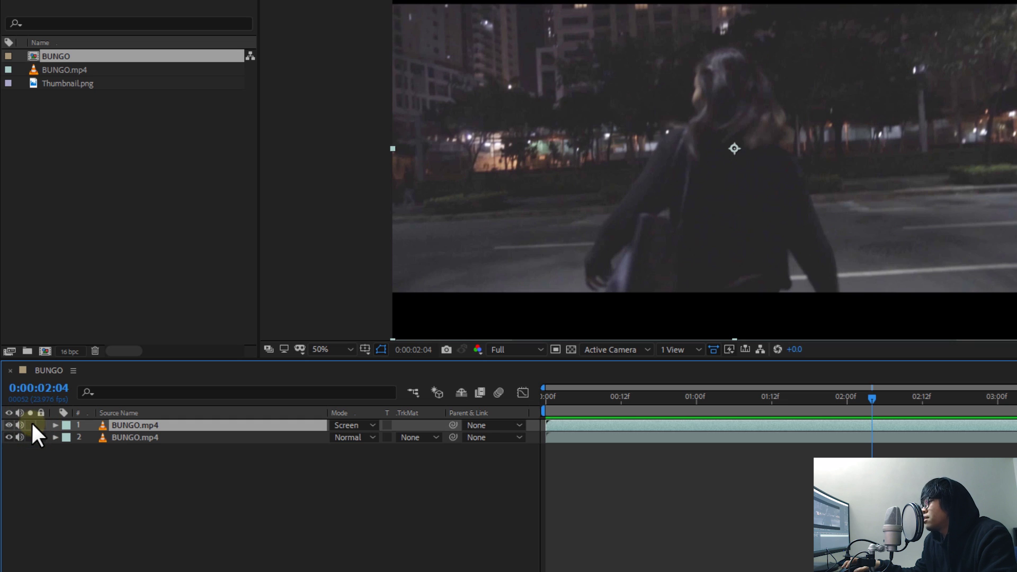
key("F2")
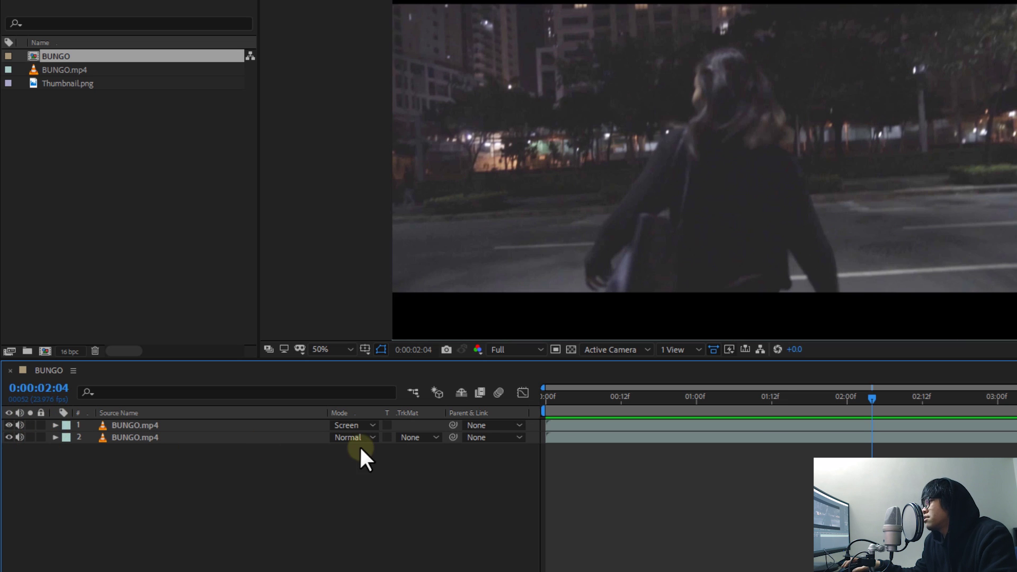
left_click(172, 426)
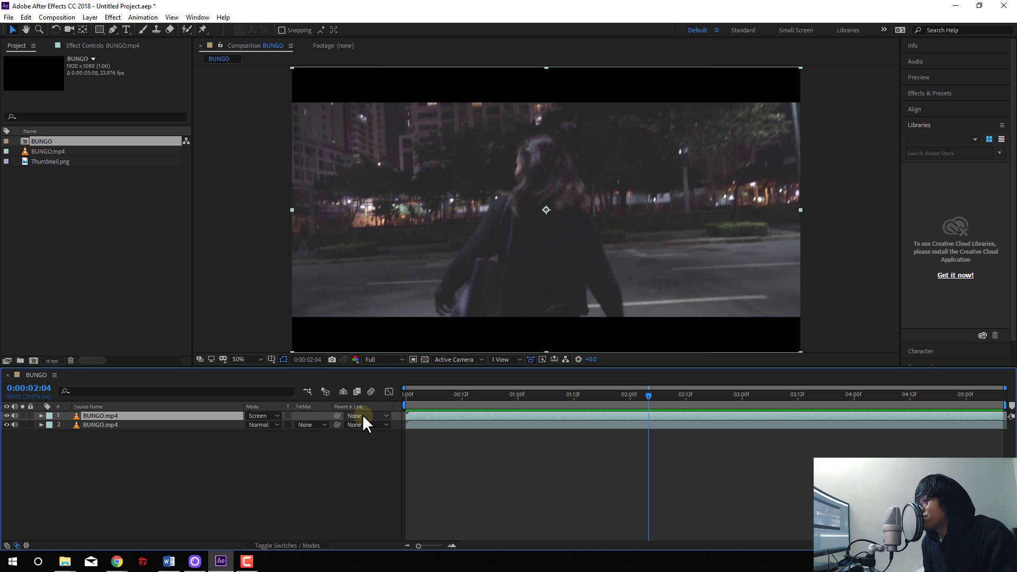
Add Thumbnail.png over the centre of the BUNGO composition as the top layer and enlarge it to about 175% scale.
left_click(135, 237)
left_click(54, 161)
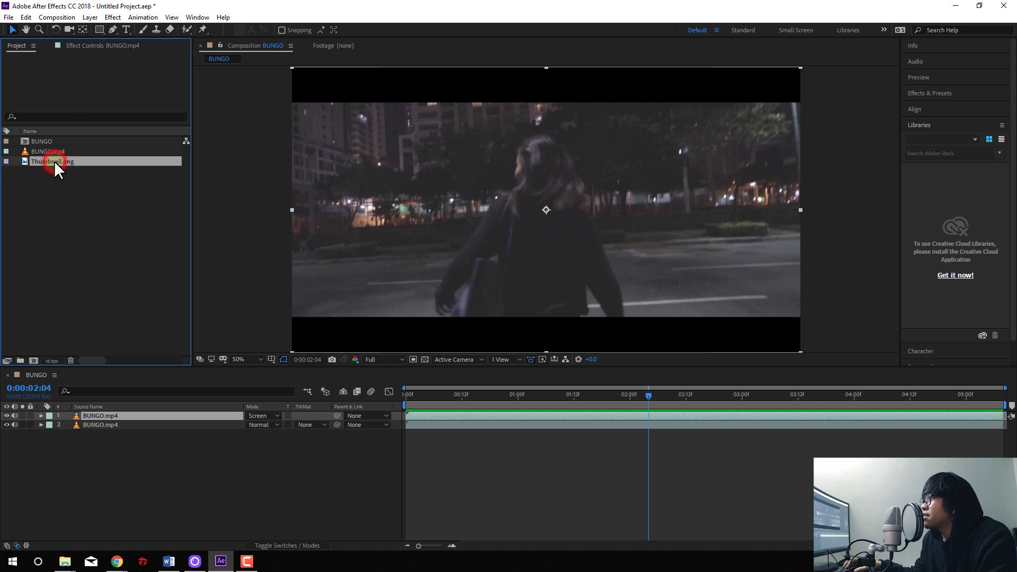
left_click_drag(41, 161, 545, 210)
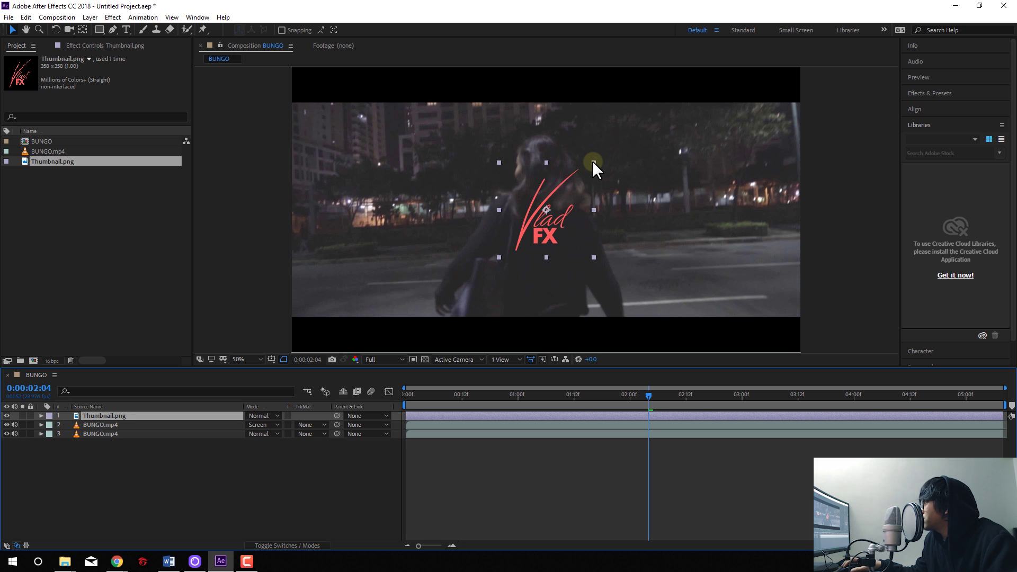
left_click_drag(592, 160, 660, 125)
left_click_drag(558, 240, 557, 239)
left_click(104, 415)
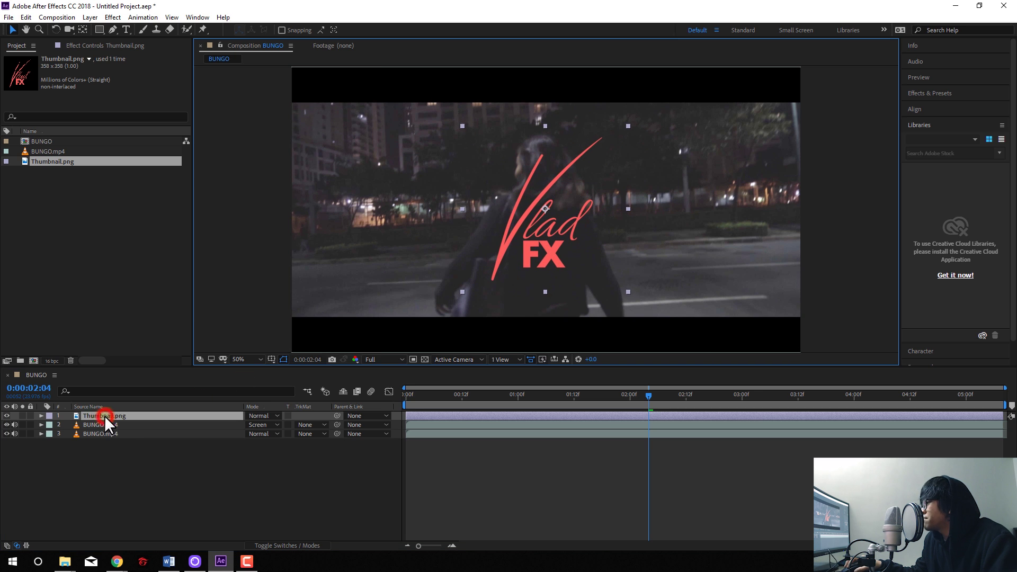
Expand the Thumbnail.png layer's Transform group and go through its Anchor Point, Position, Scale, Rotation and Opacity properties.
left_click(108, 444)
left_click(107, 417)
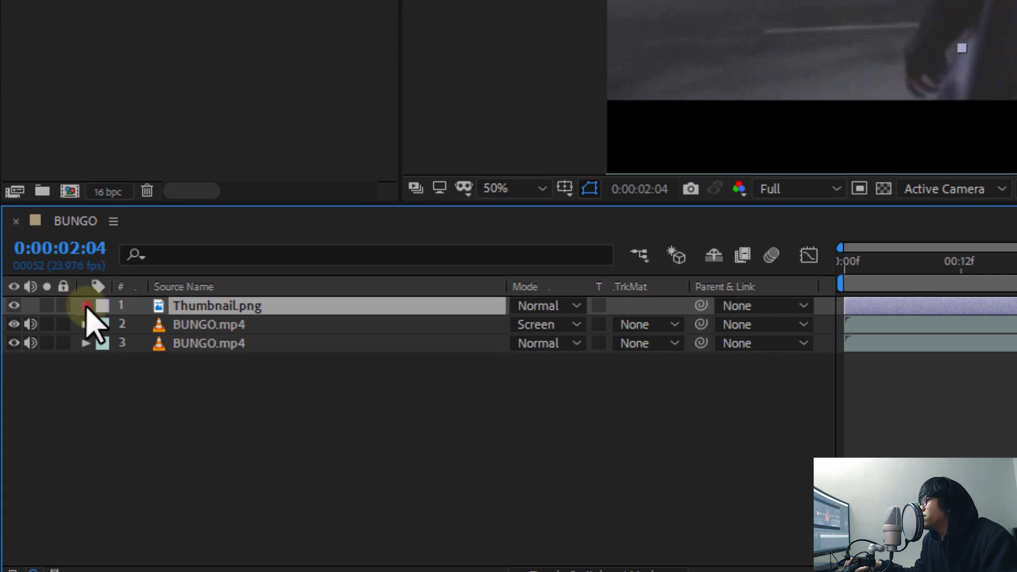
left_click(86, 306)
left_click(149, 326)
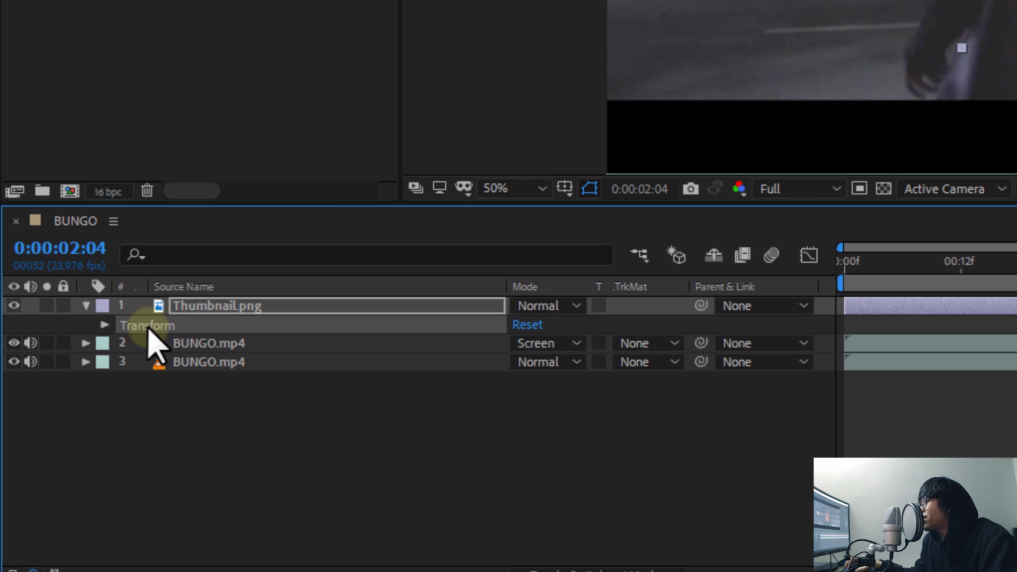
left_click(104, 326)
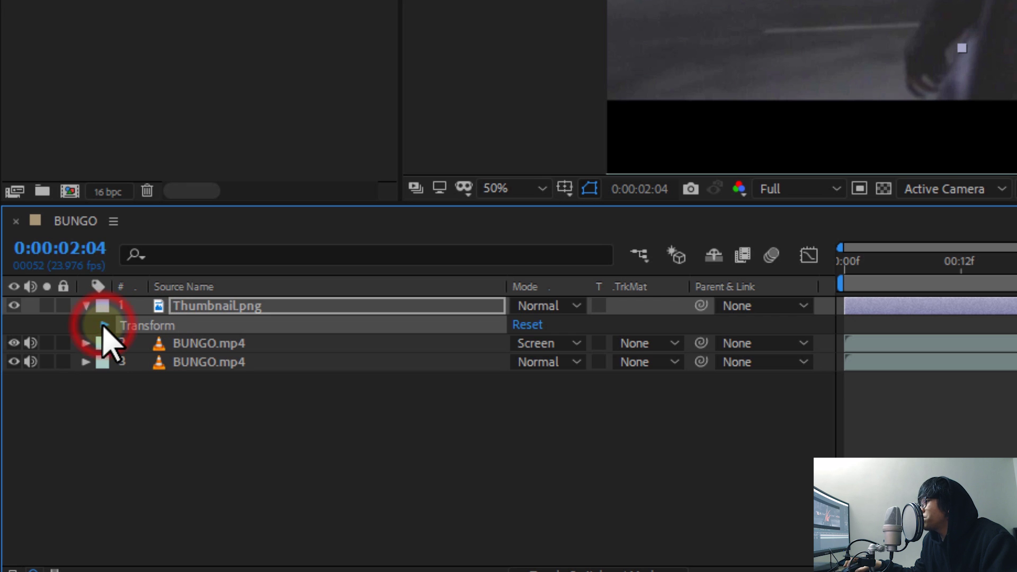
left_click(182, 347)
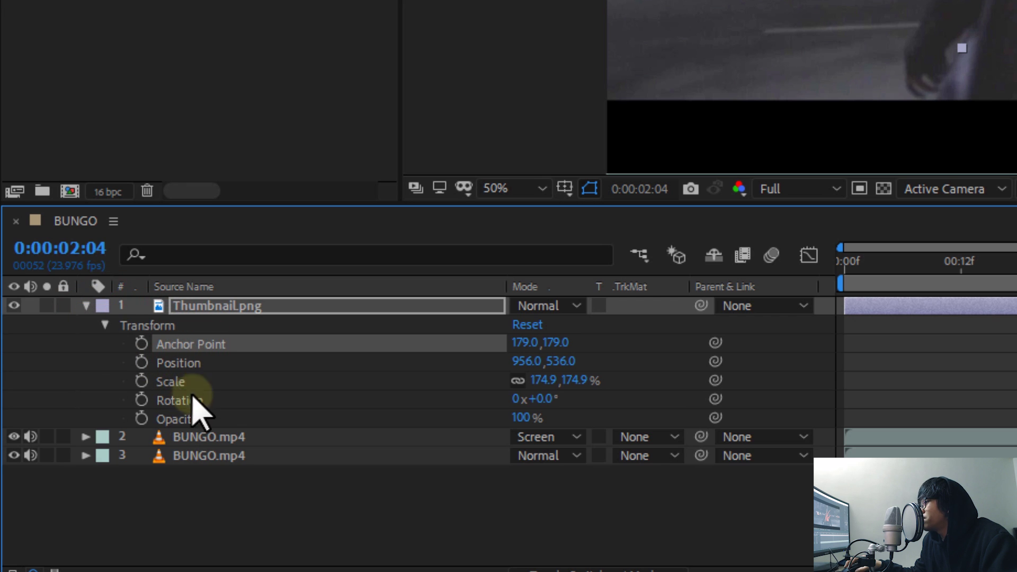
left_click(182, 419)
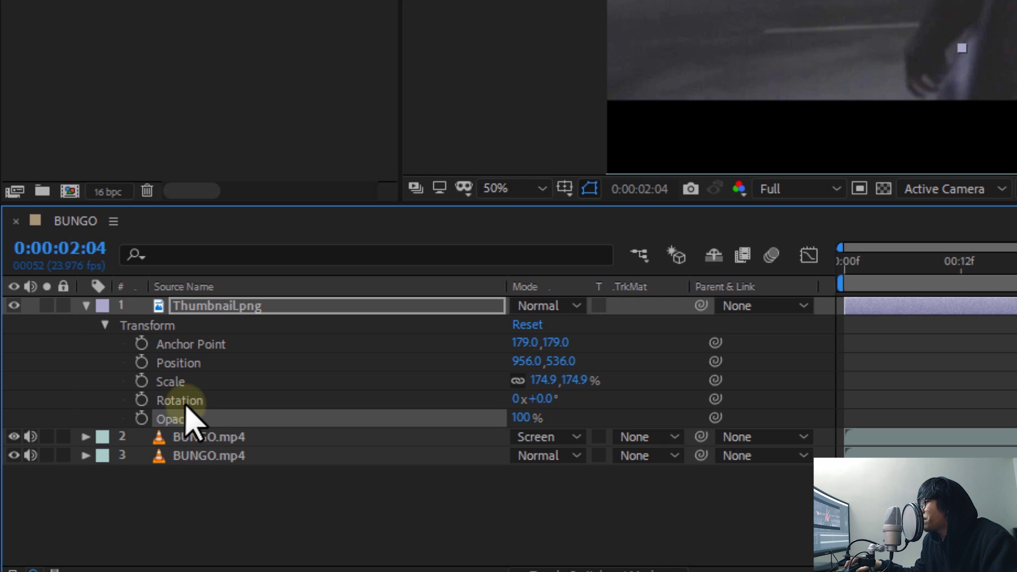
left_click(183, 401)
left_click(173, 382)
left_click(183, 364)
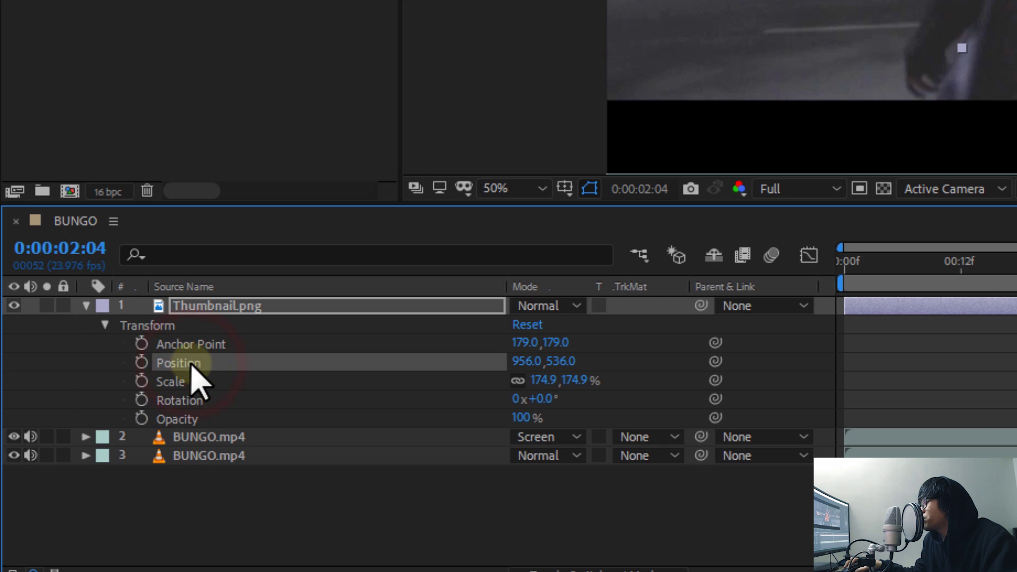
left_click(204, 344)
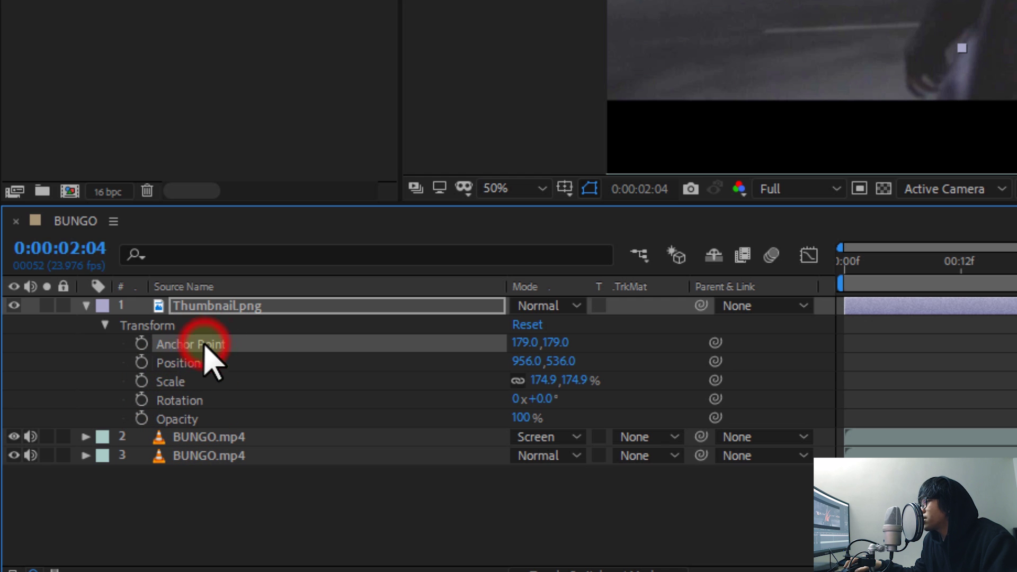
left_click(193, 419)
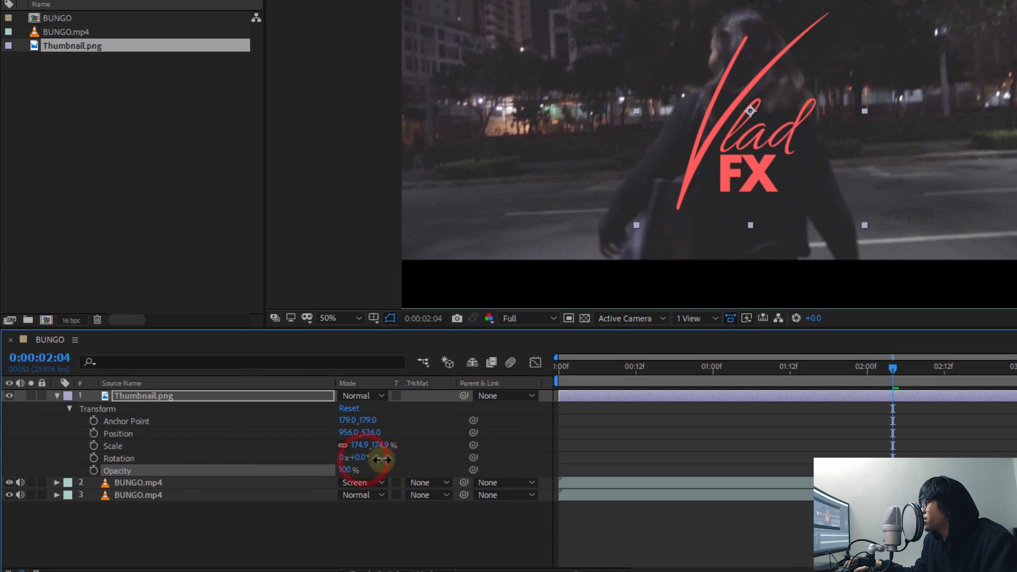
Try different Transform values on the Thumbnail.png layer, including Scale, and restore the original settings.
left_click_drag(352, 457, 333, 472)
key("ctrl+z")
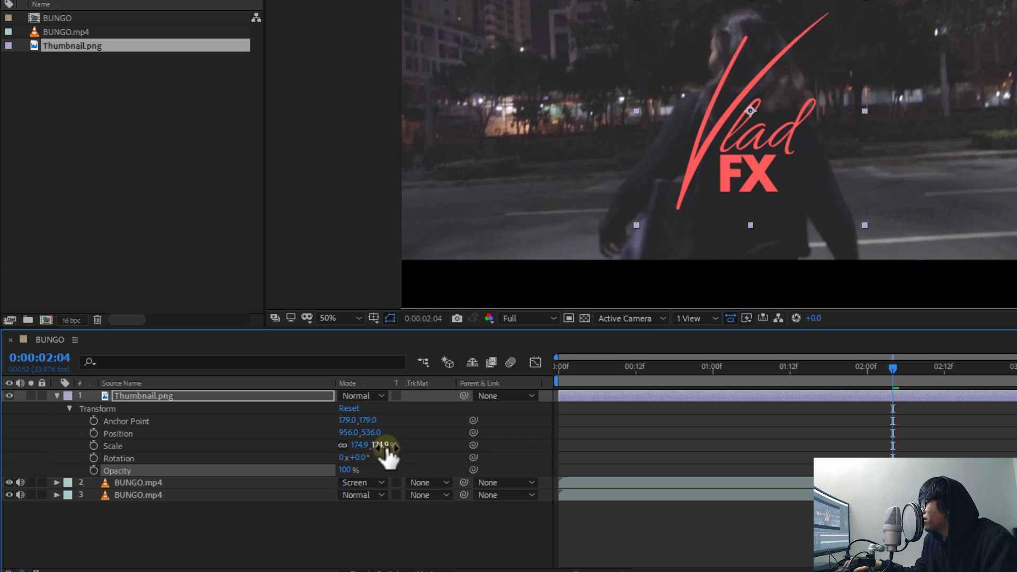
left_click(384, 445)
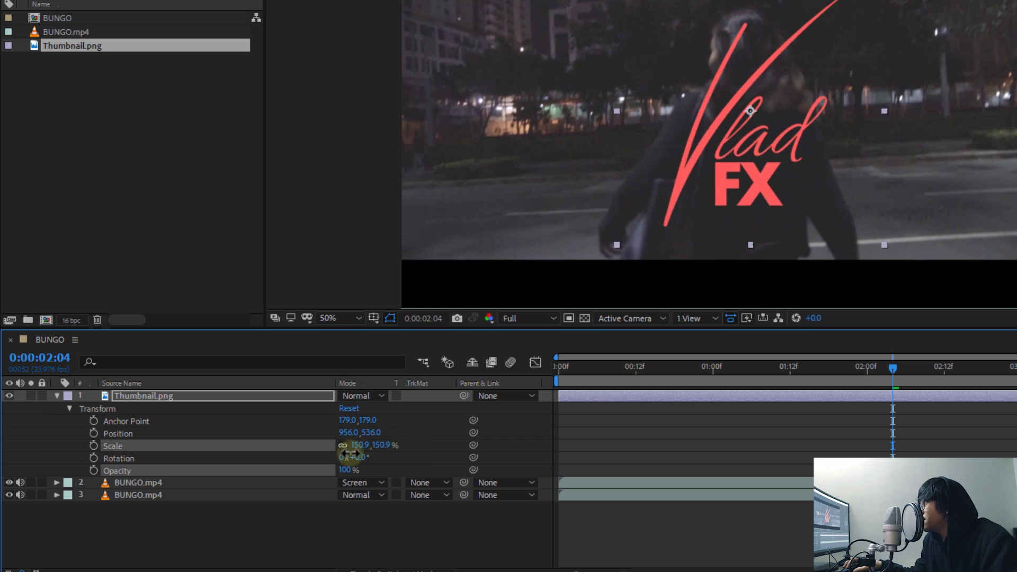
mouse_move(348, 432)
left_mouse_down()
mouse_move(336, 432)
mouse_move(408, 443)
mouse_move(345, 427)
mouse_move(318, 434)
mouse_move(447, 438)
mouse_move(352, 418)
left_mouse_up()
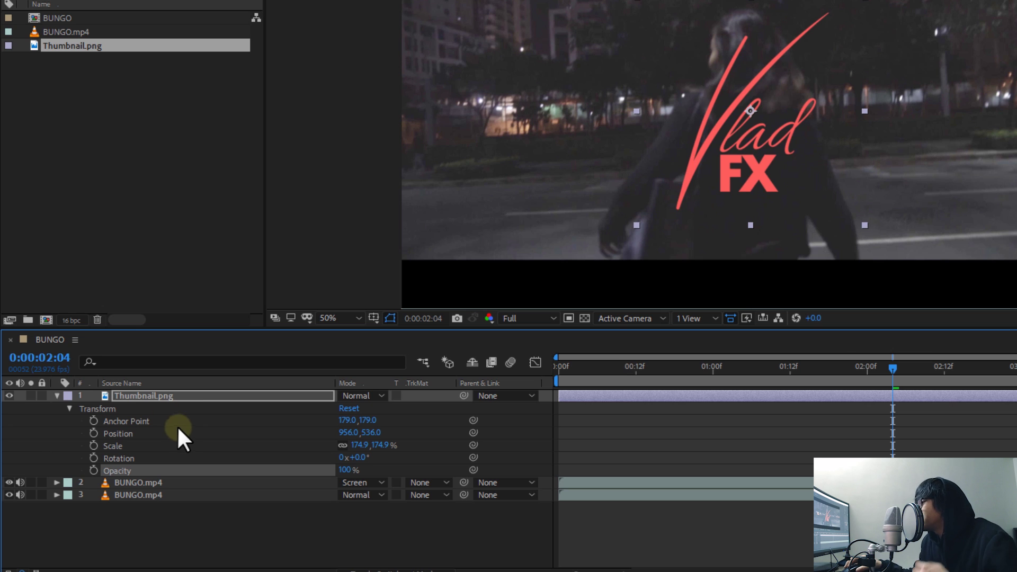
Expand the BUNGO.mp4 layers and look through their Transform properties.
left_click(151, 397)
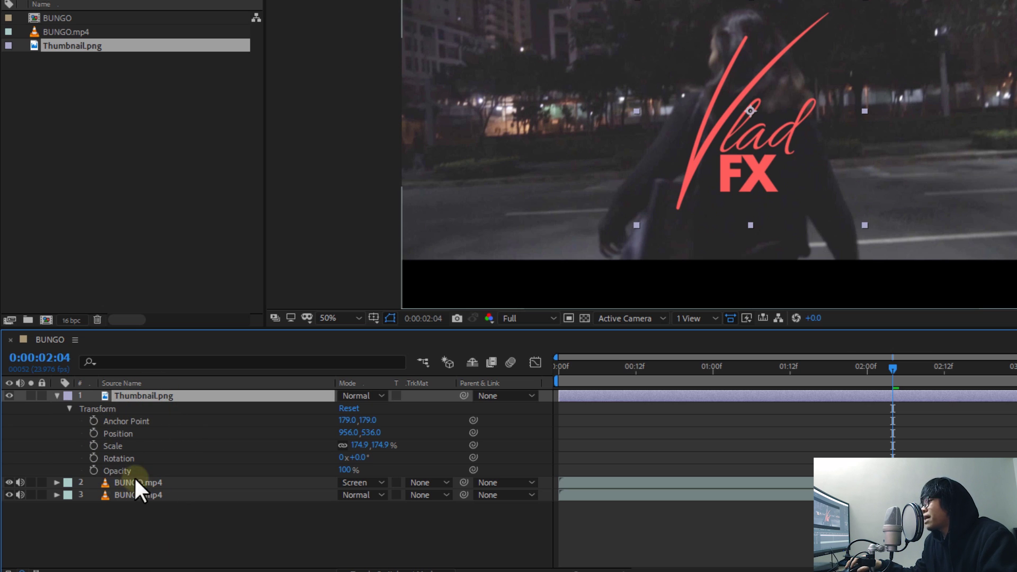
left_click(56, 482)
left_click(69, 495)
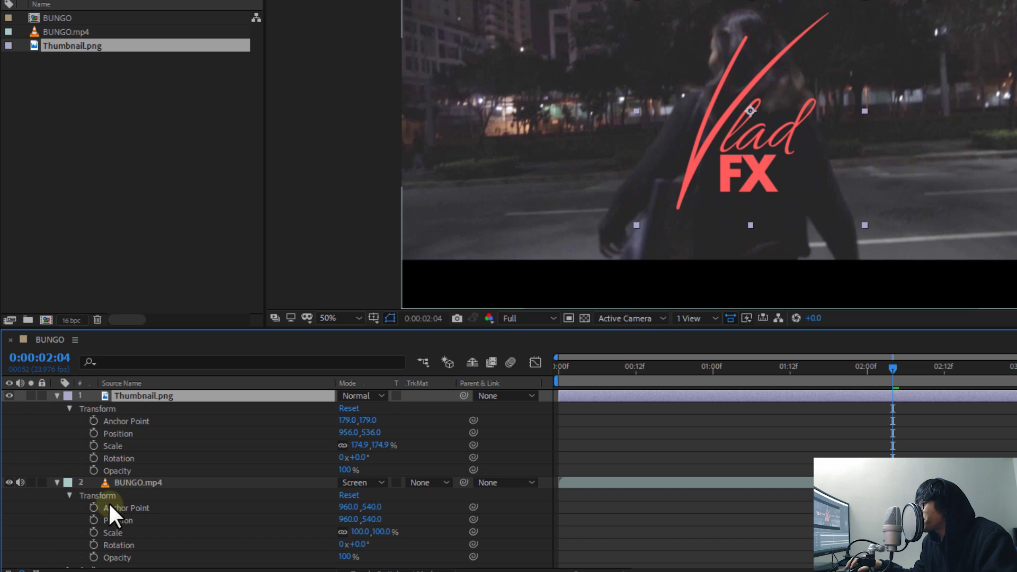
left_click(99, 508)
left_click(84, 496)
scroll(65, 493, "down", 1)
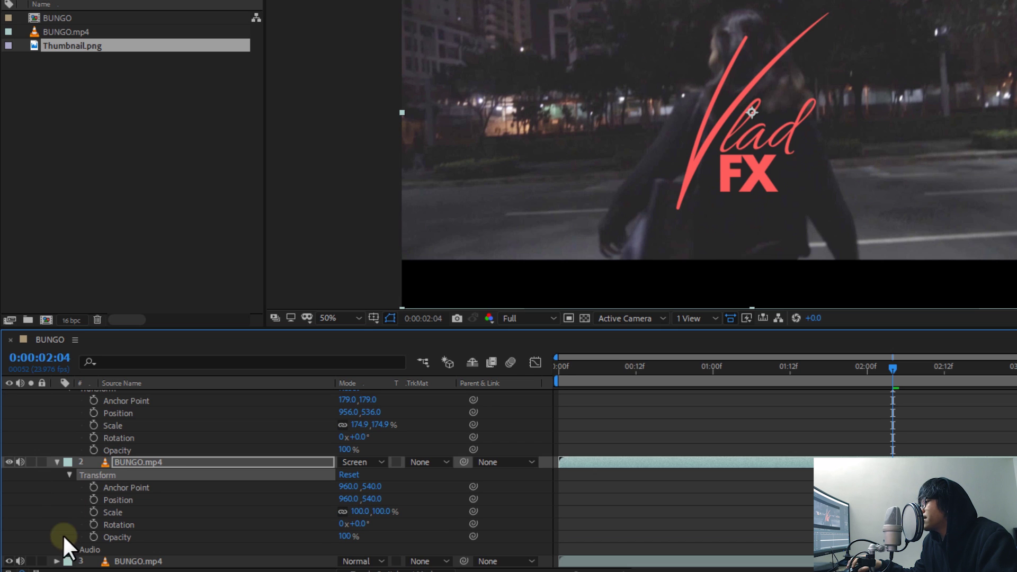
left_click(53, 559)
scroll(107, 520, "down", 1)
scroll(93, 485, "up", 2)
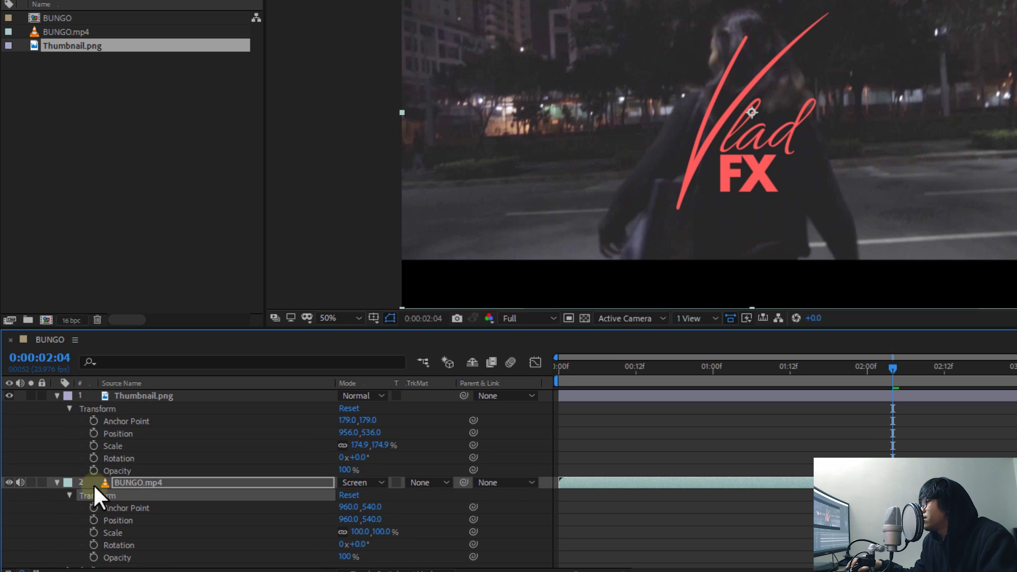
Collapse the expanded properties of the Thumbnail.png layer and both BUNGO.mp4 layers.
left_click(56, 396)
left_click(57, 408)
left_click(57, 420)
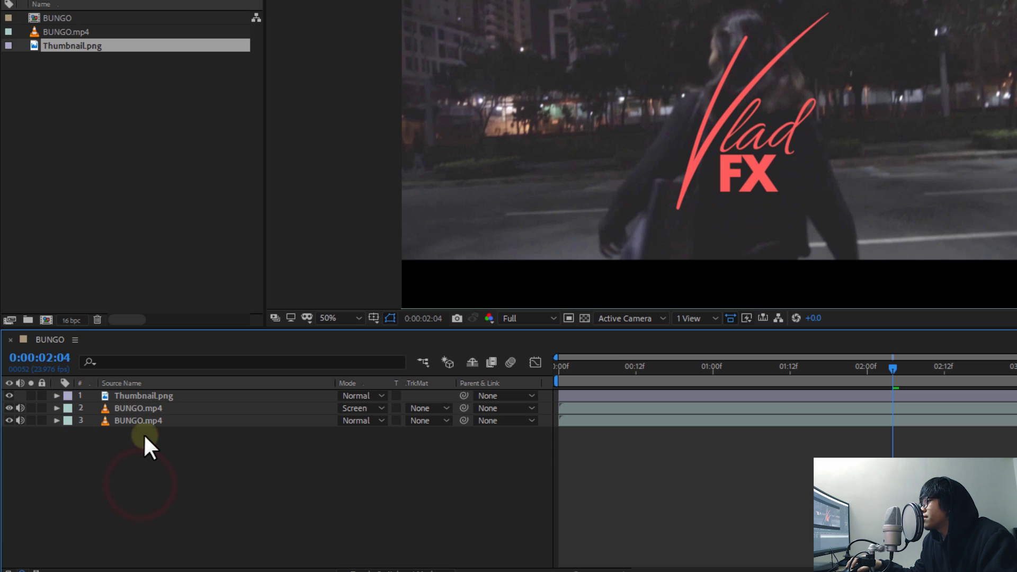
Select all three layers and show only their Opacity, Position, Rotation, Scale and Anchor Point properties in turn.
left_click(173, 395)
left_click(180, 390)
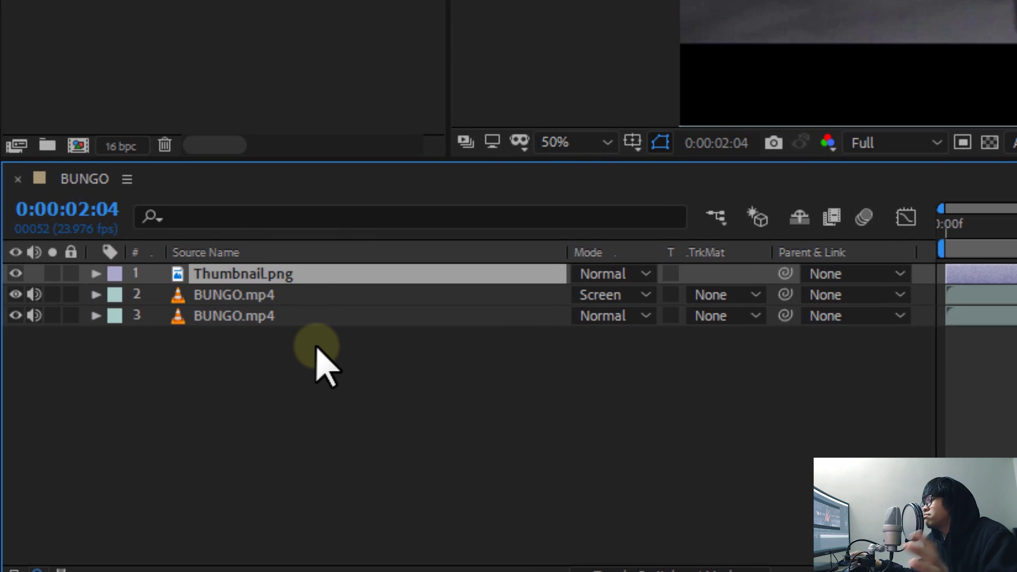
key("ctrl+a")
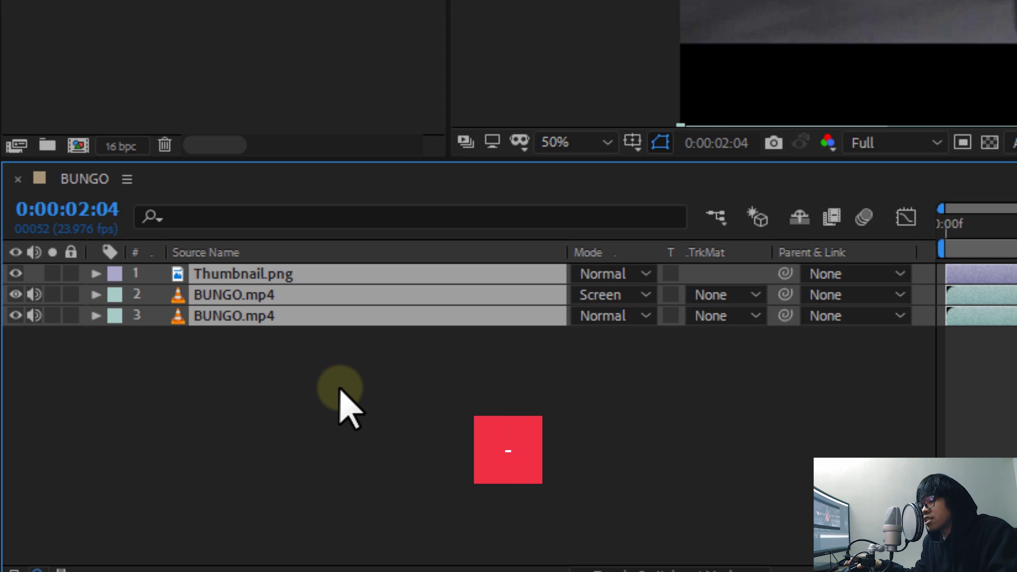
key("t")
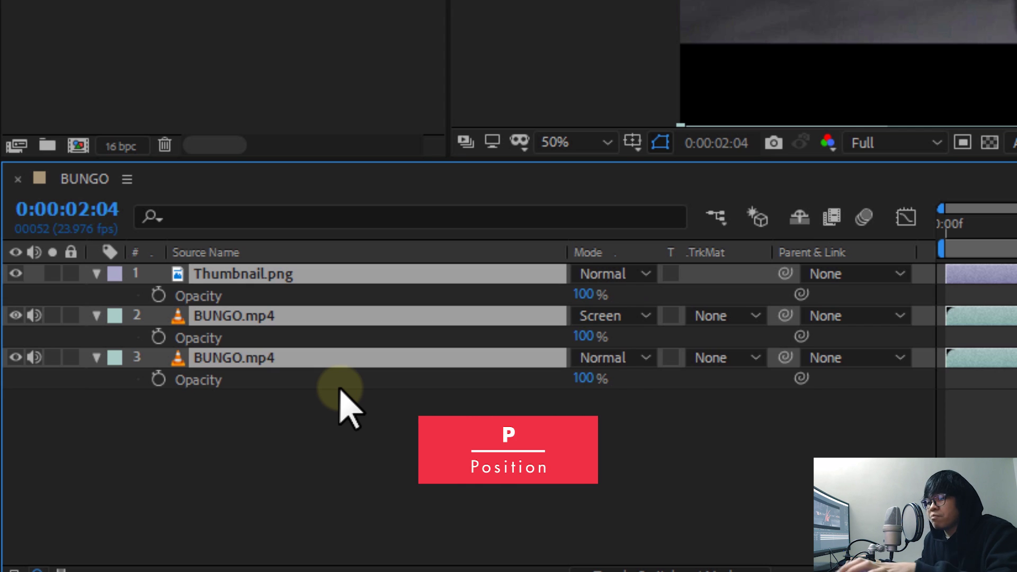
key("p")
key("r")
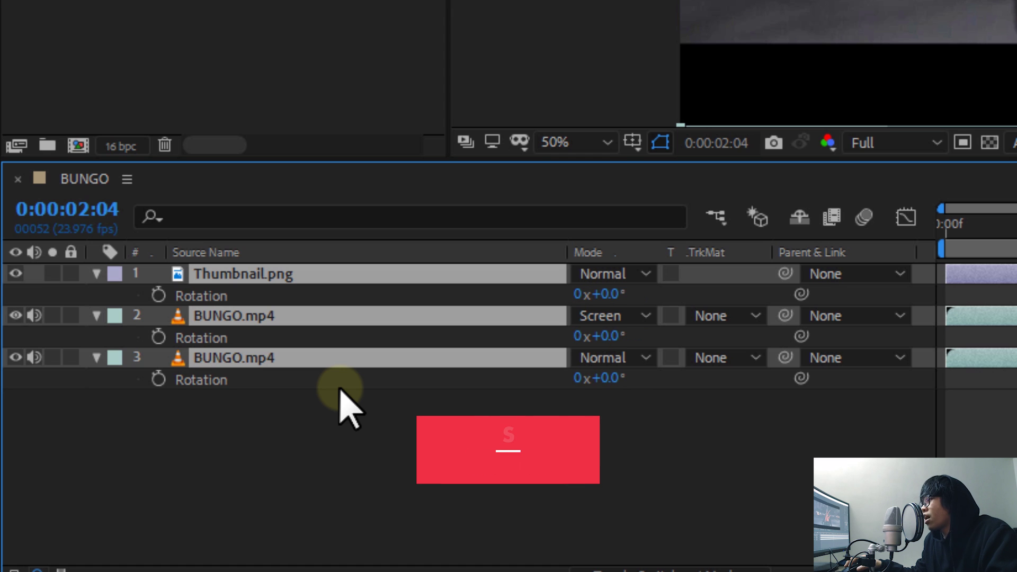
key("s")
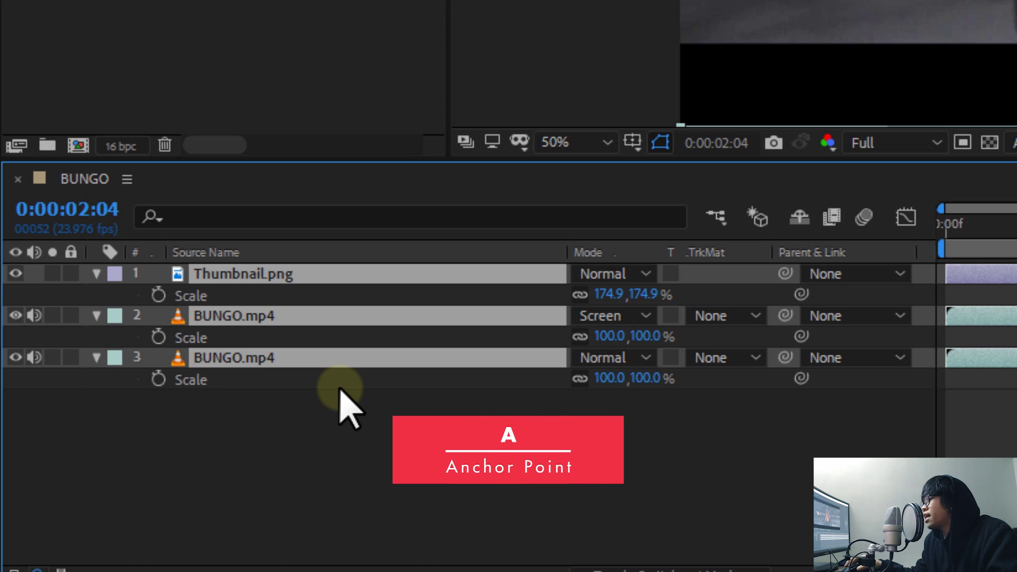
key("a")
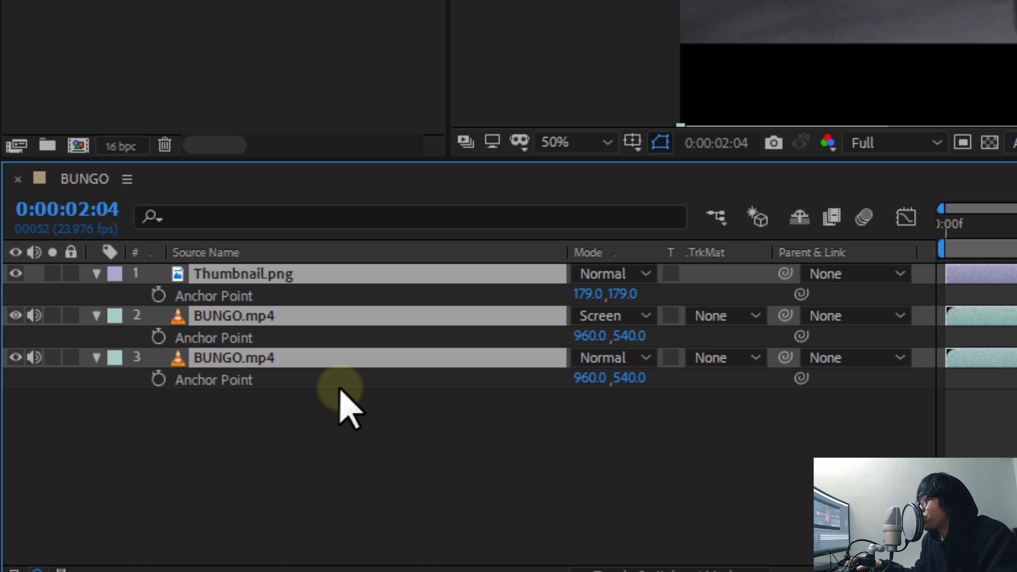
Select the Anchor Point properties of all three layers, hide them again and clear the selection.
left_click(329, 431)
left_click_drag(215, 457, 276, 297)
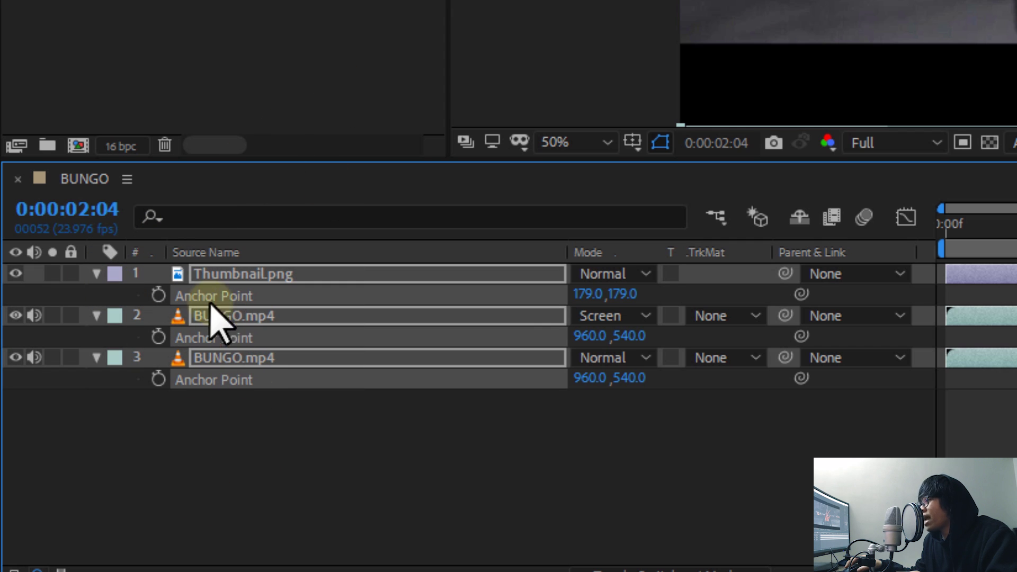
left_click(283, 400)
key("a")
left_click(328, 395)
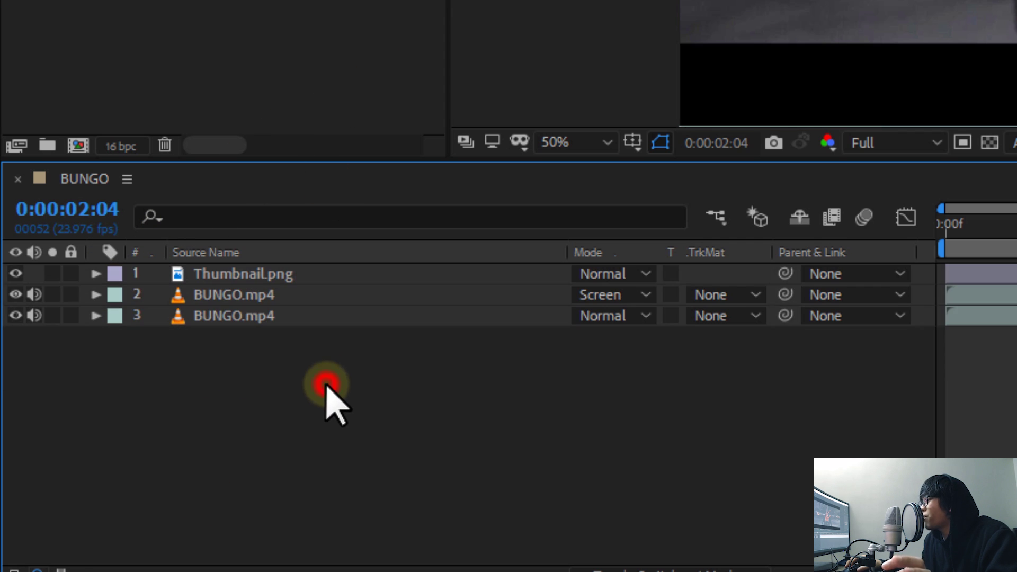
Select all three layers and show only their Opacity property, followed by only their Position property.
left_click_drag(273, 375, 333, 268)
left_click(318, 386)
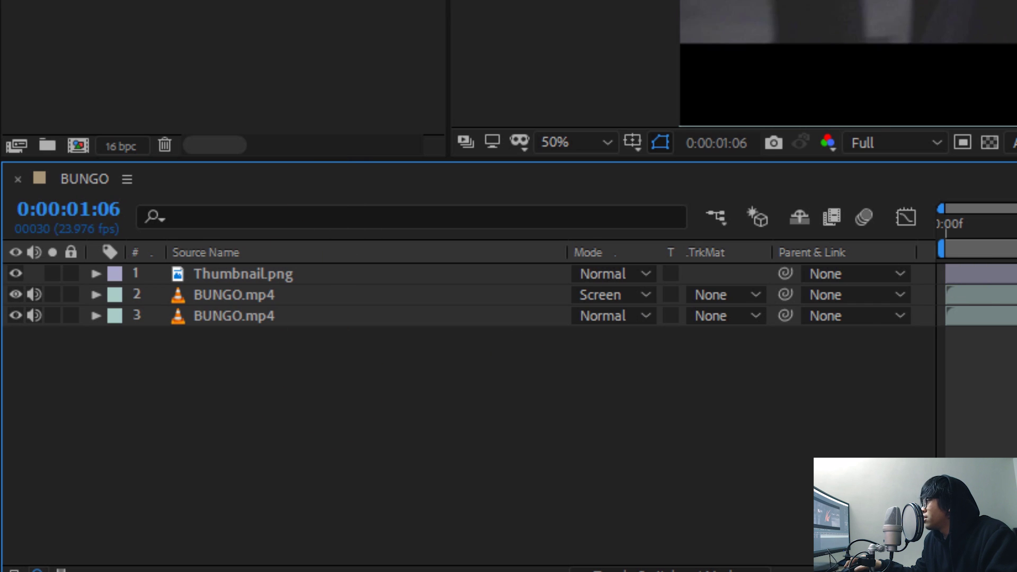
left_click_drag(256, 390, 329, 159)
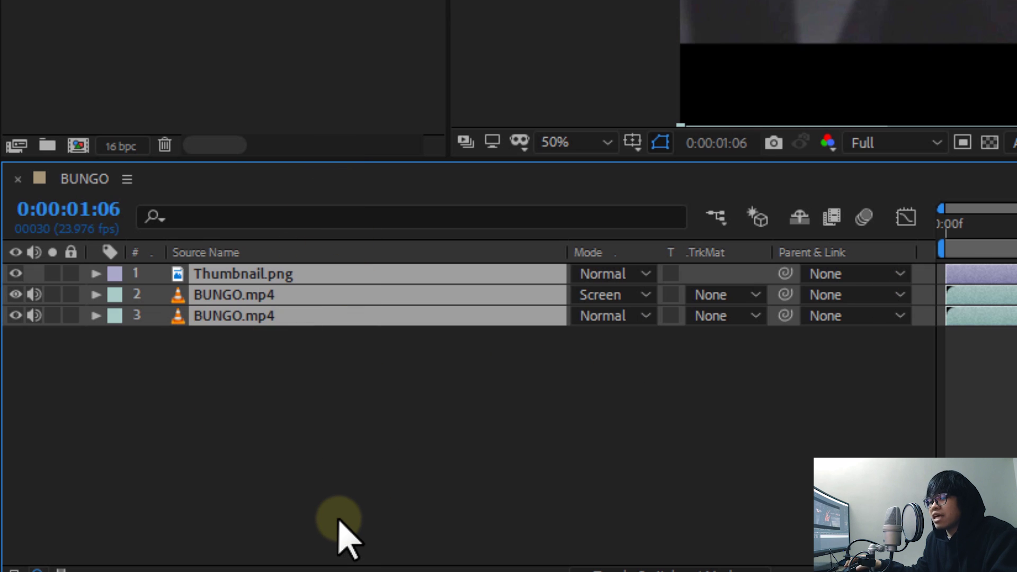
key("t")
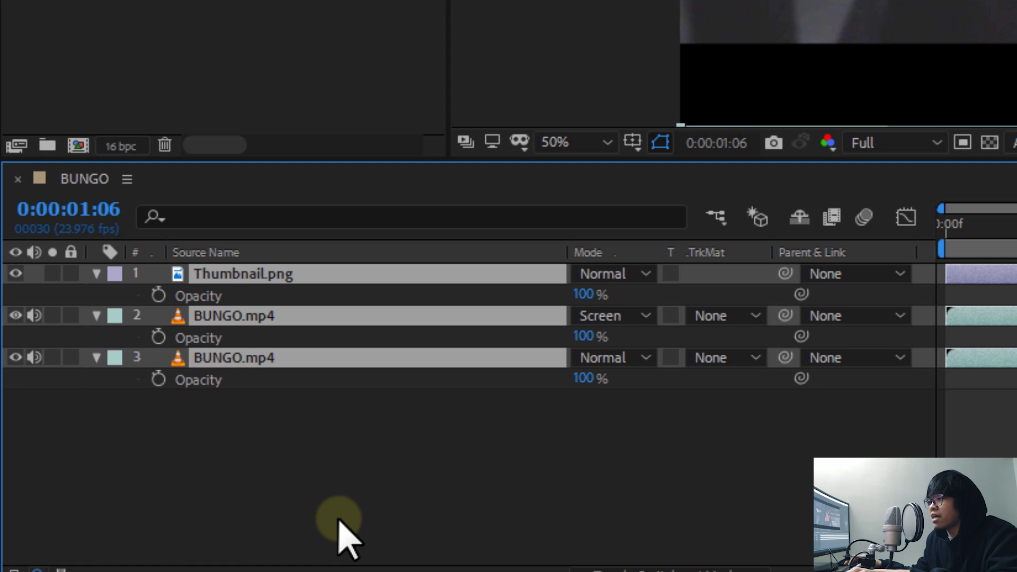
key("p")
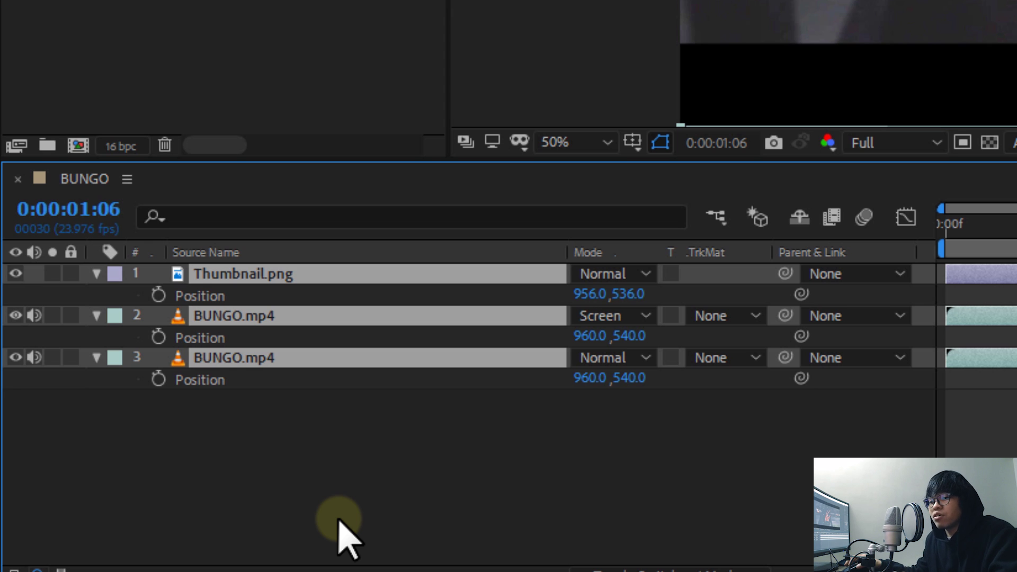
Show the Opacity of all three layers and add Position, Rotation, Scale and Anchor Point to the displayed properties.
key("t")
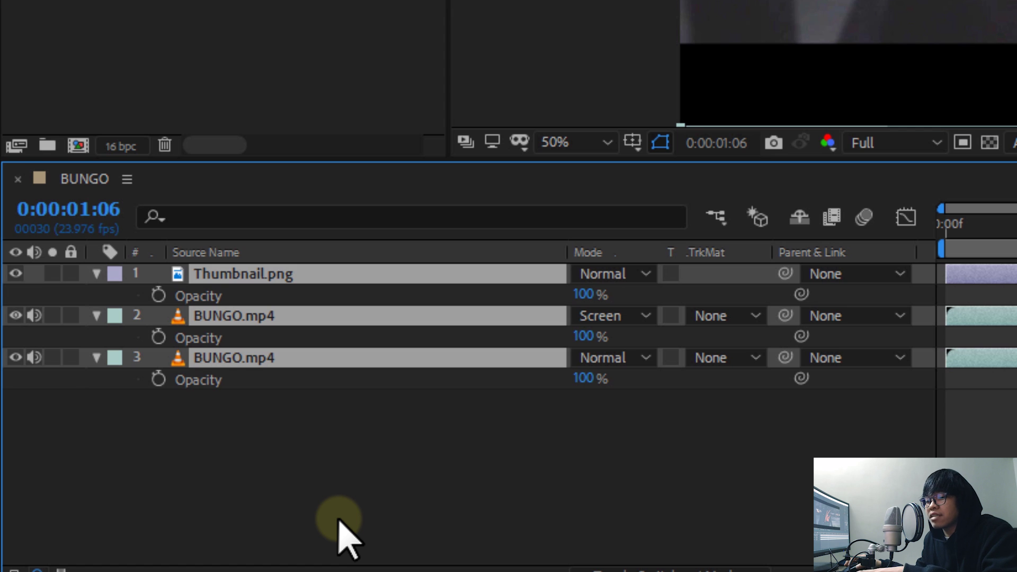
key("shift+p")
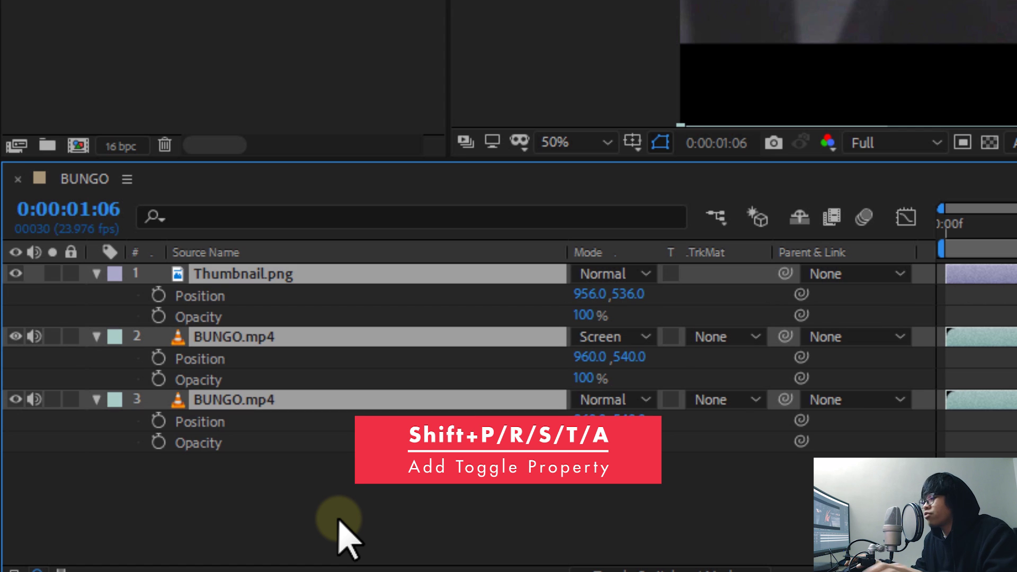
key("shift+r")
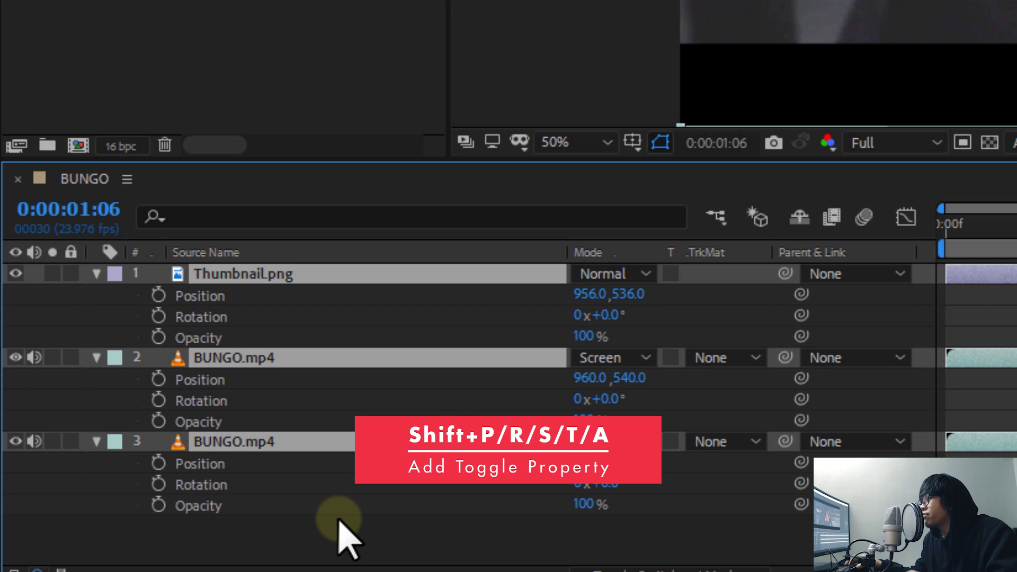
key("shift+s")
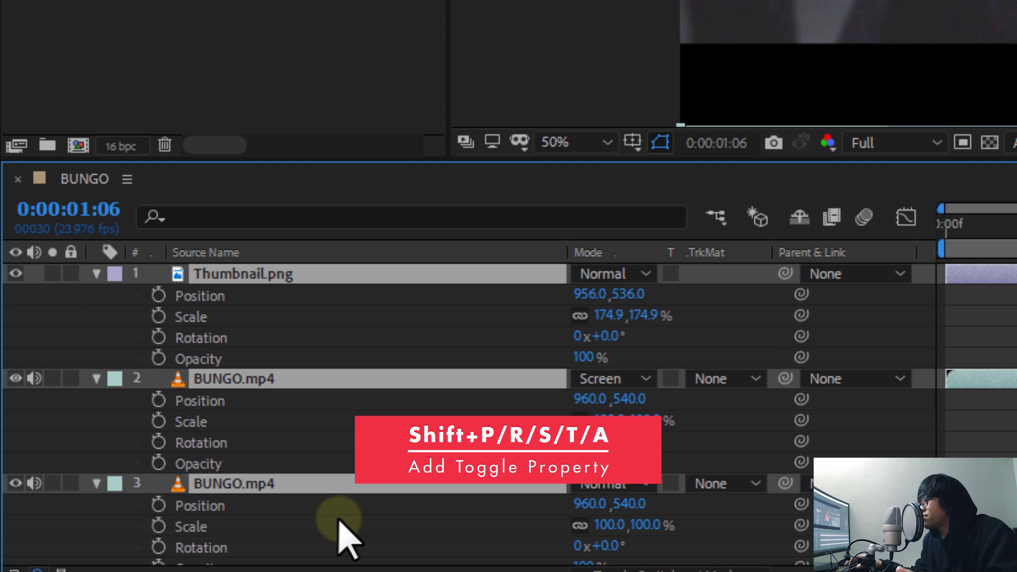
key("shift+a")
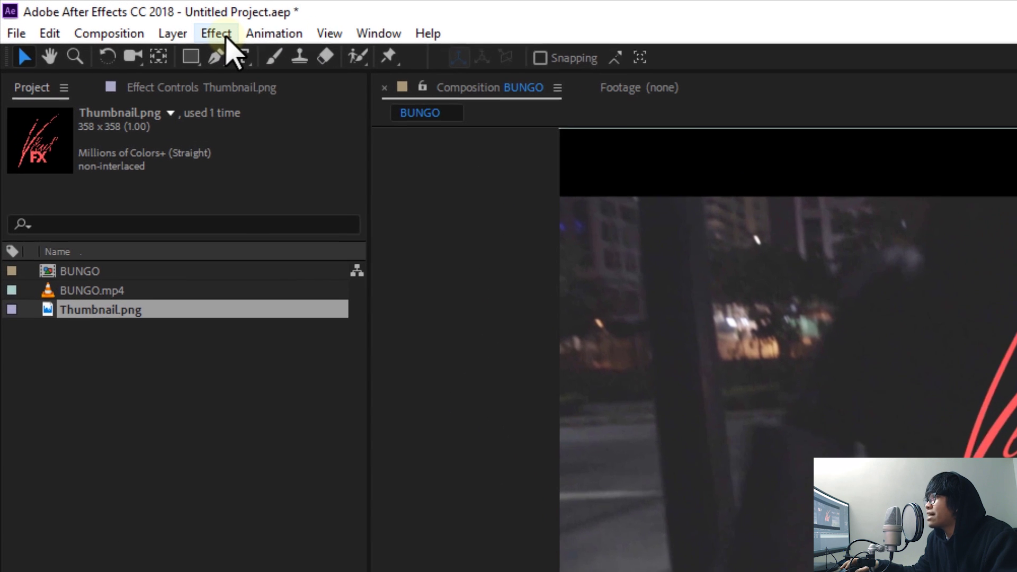
Apply the Gaussian Blur effect from the Blur & Sharpen category to the upper BUNGO.mp4 layer.
left_click(230, 38)
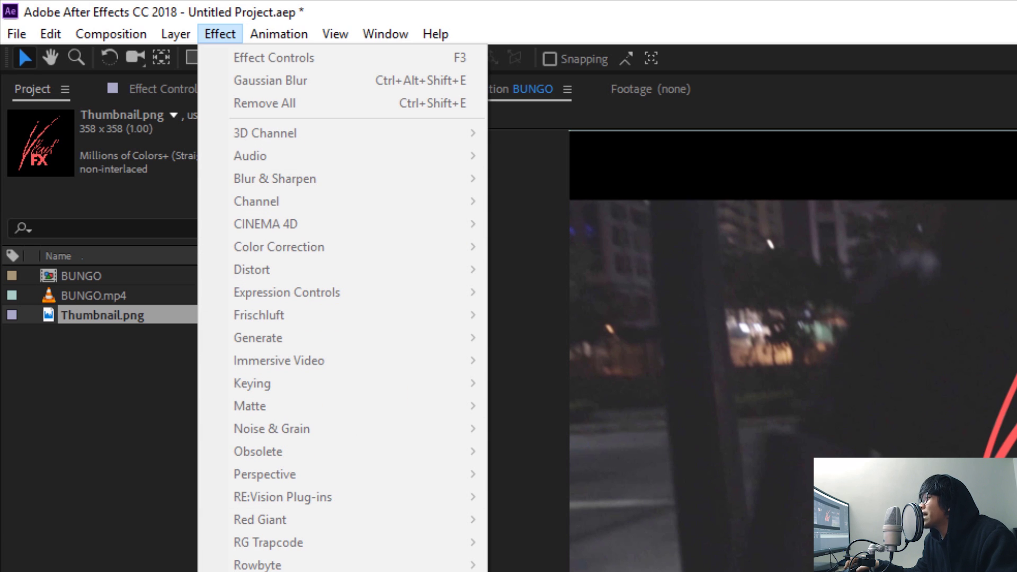
key("Escape")
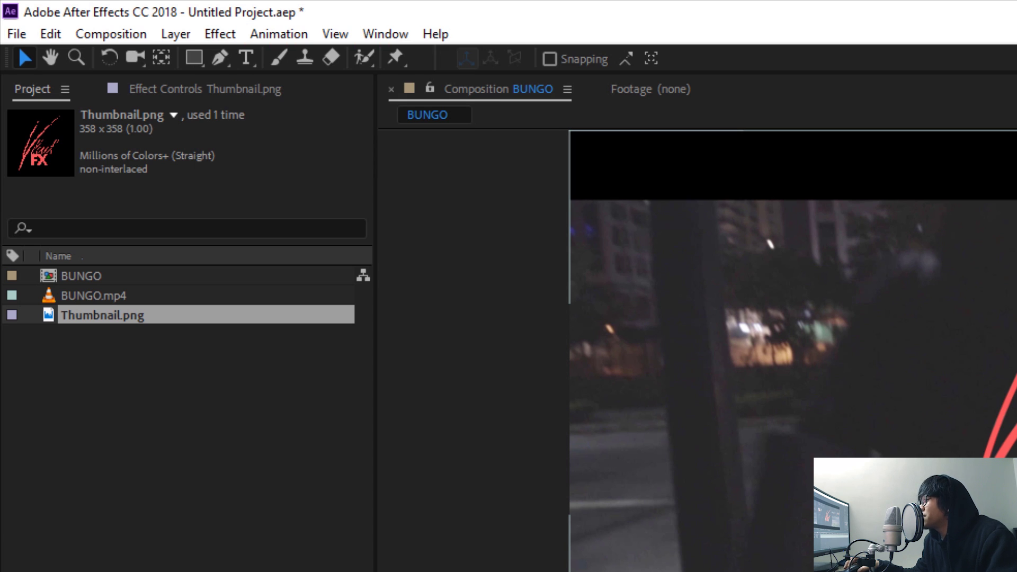
left_click(116, 496)
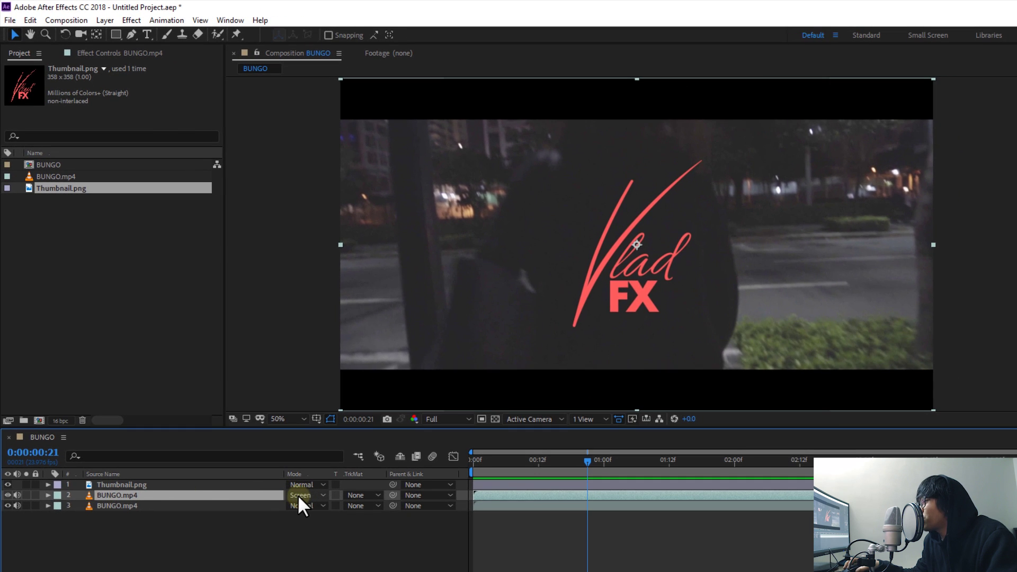
left_click(133, 21)
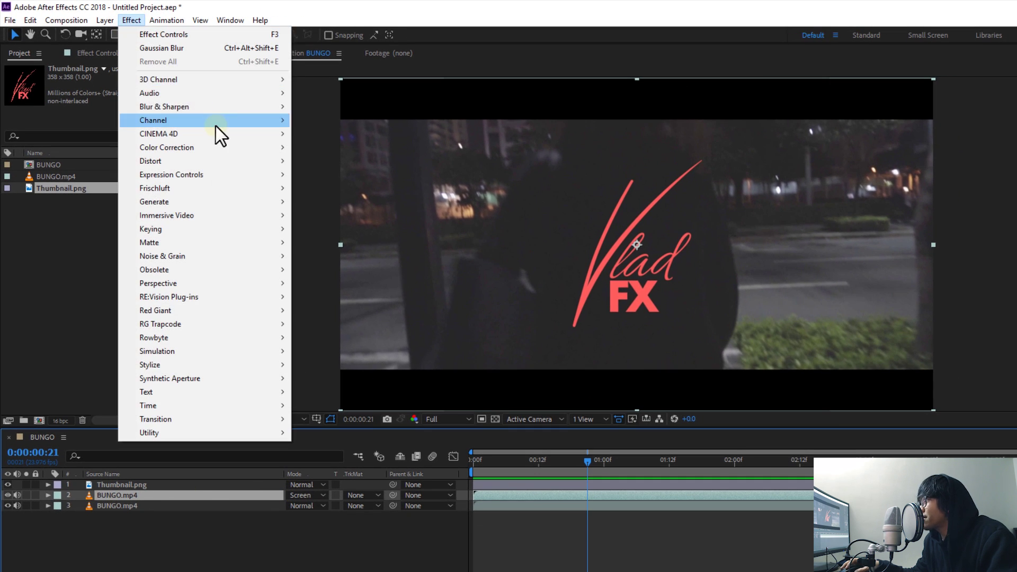
mouse_move(241, 108)
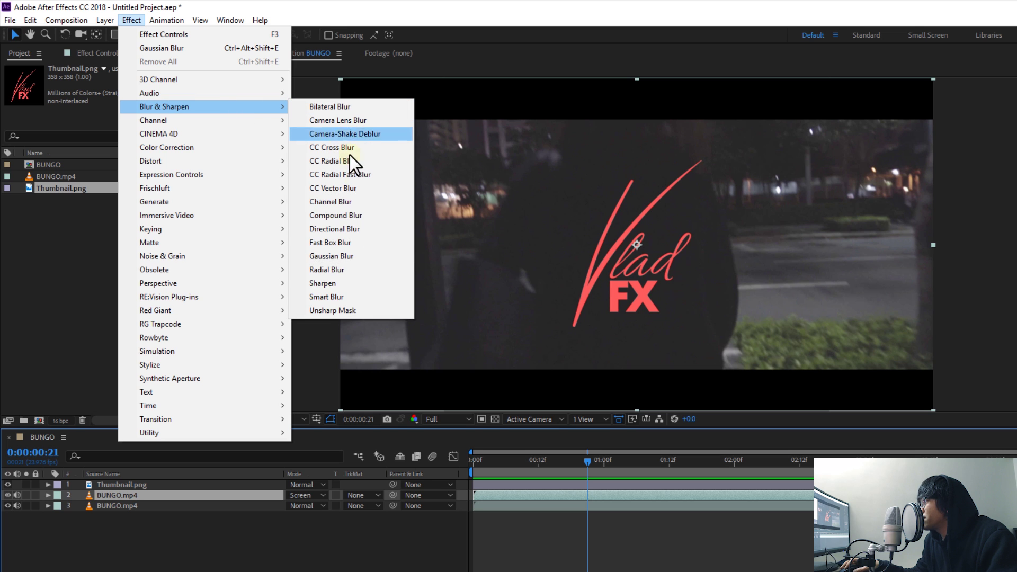
left_click(351, 259)
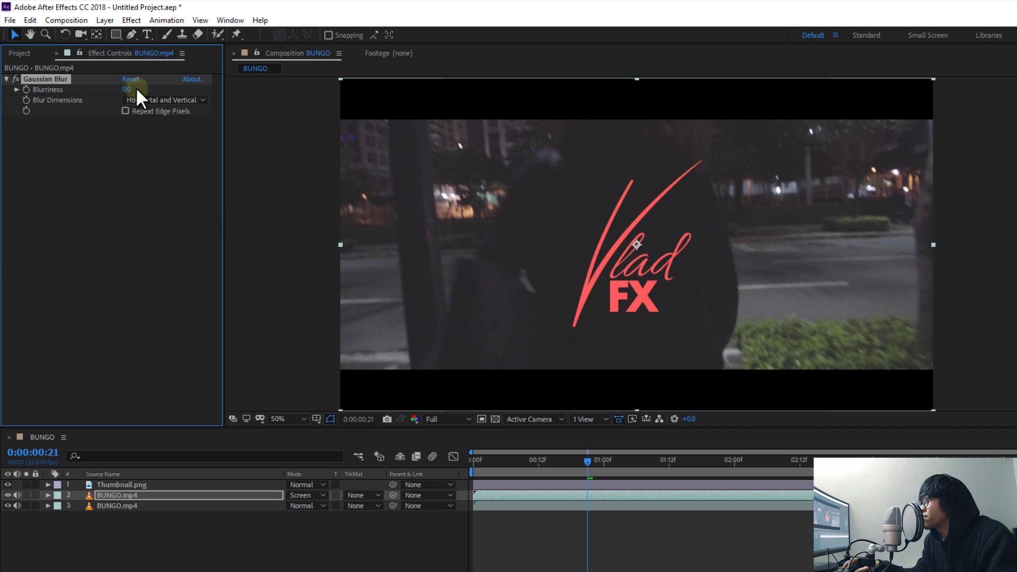
Collapse and re-expand the Gaussian Blur settings, and set the effect's Blurriness to 47.4.
left_click(76, 127)
left_click(50, 80)
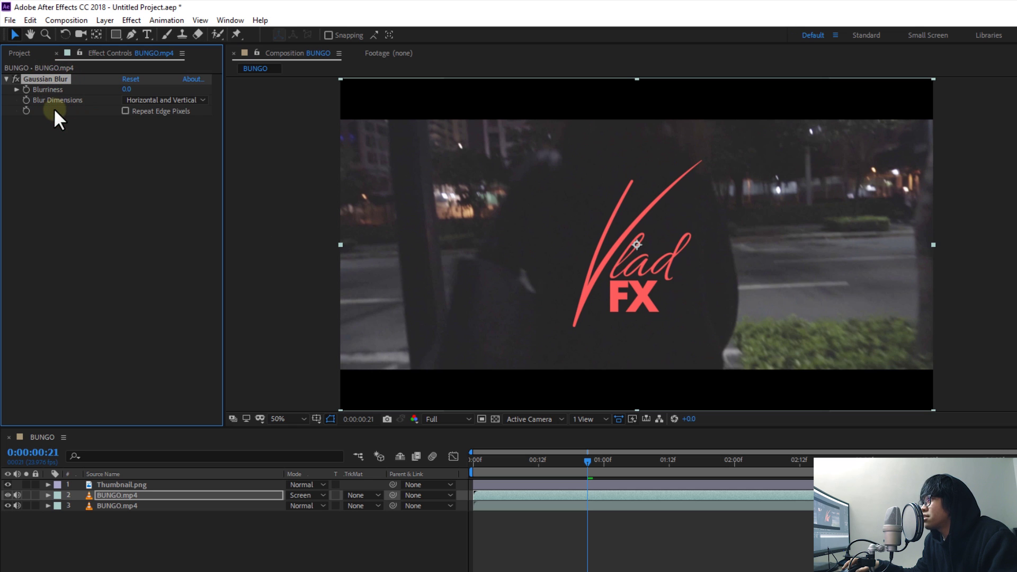
left_click(8, 79)
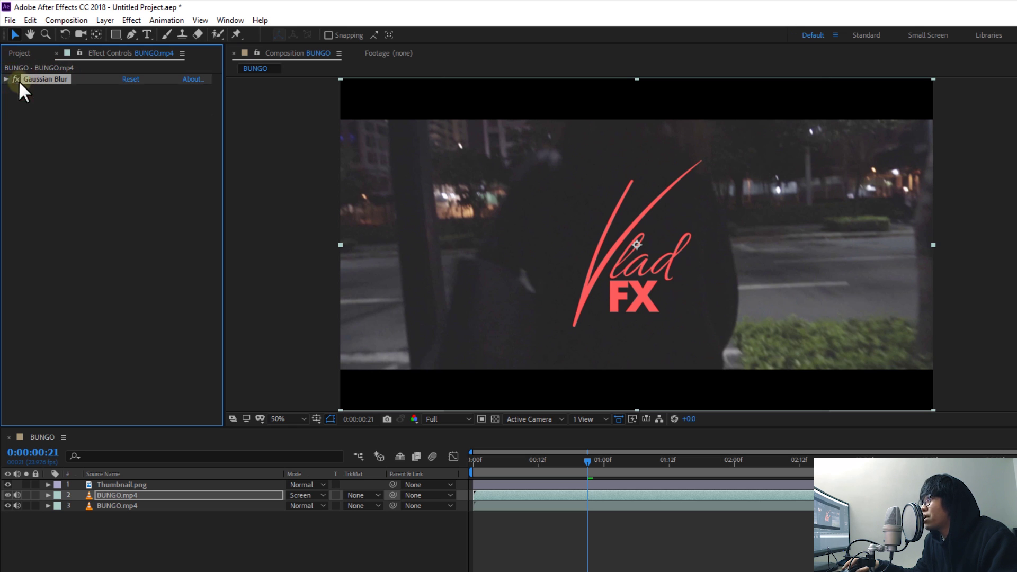
left_click(37, 117)
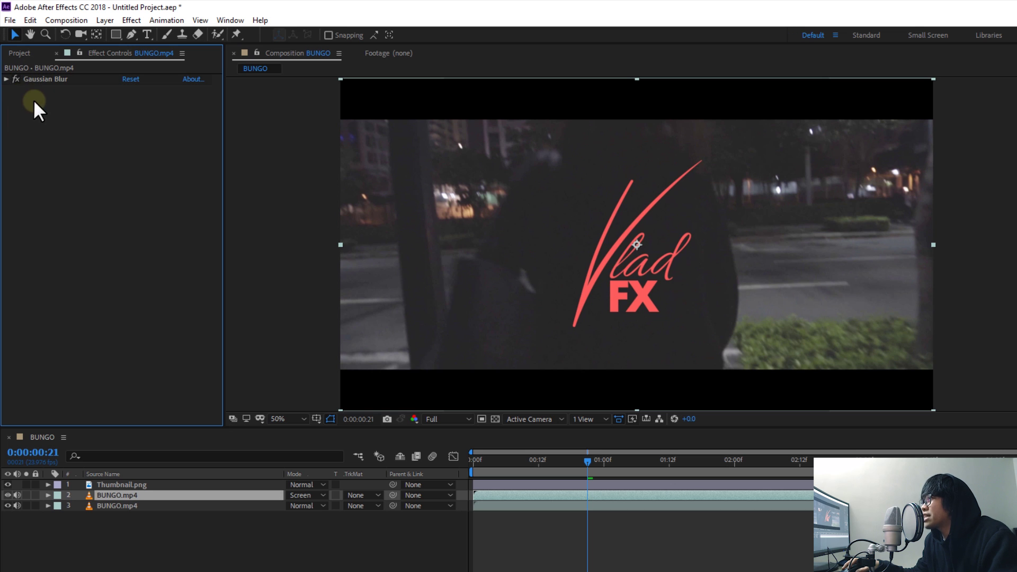
left_click(6, 79)
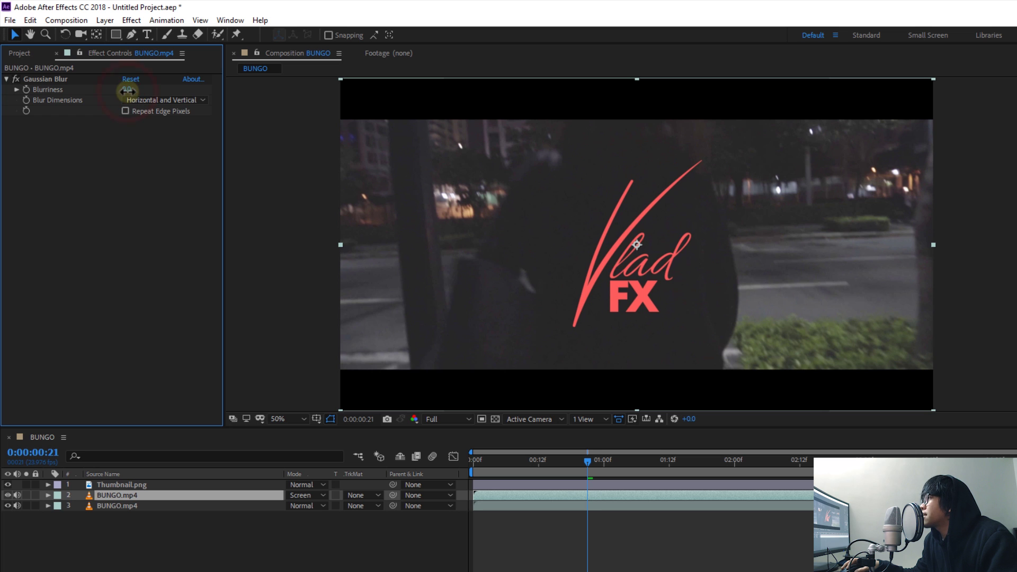
left_click_drag(127, 91, 306, 117)
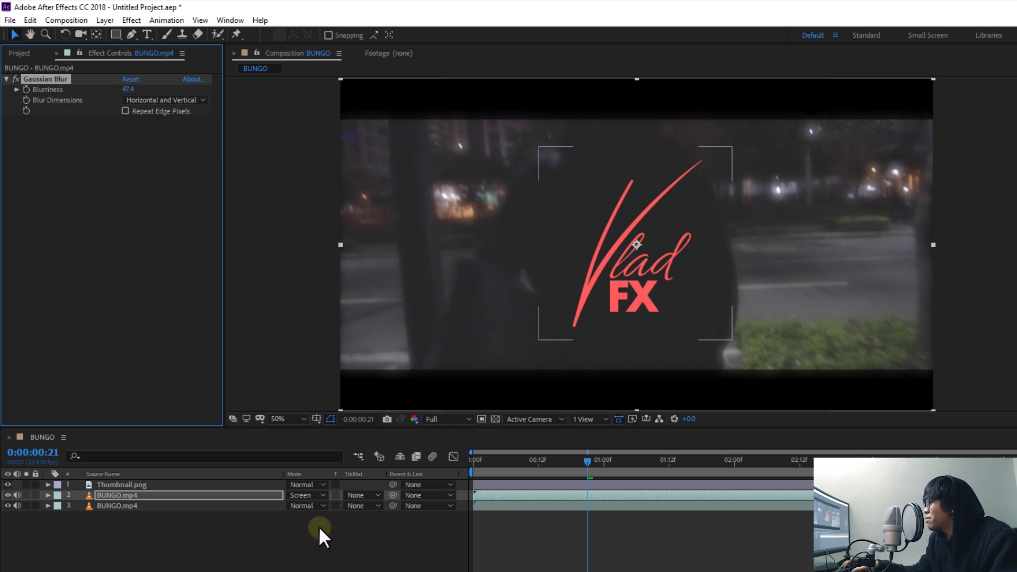
Set the upper BUNGO.mp4 layer's blending mode to Normal and repeatedly toggle Gaussian Blur to compare the footage with and without it.
left_click(307, 492)
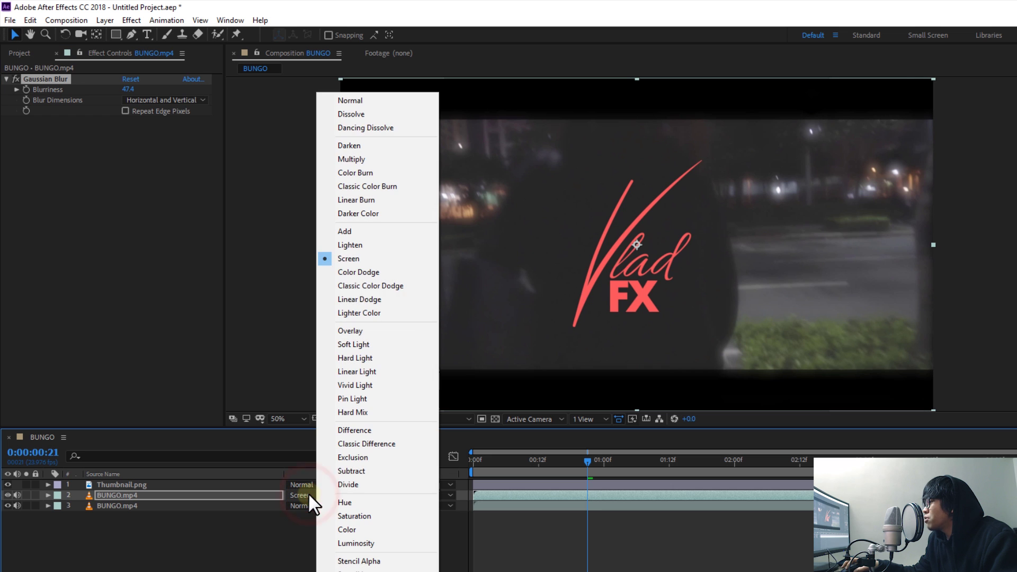
left_click(378, 101)
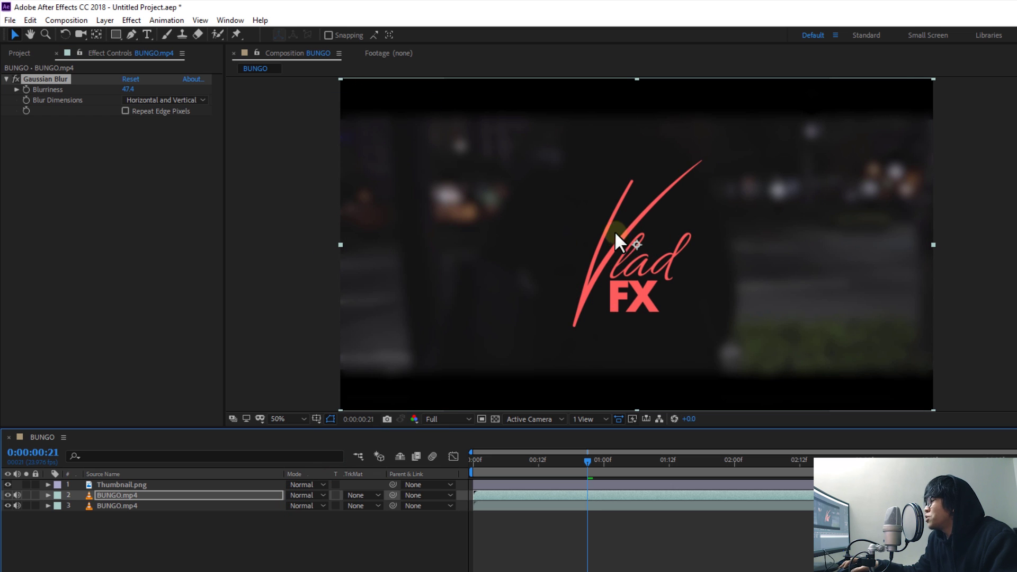
left_click(15, 78)
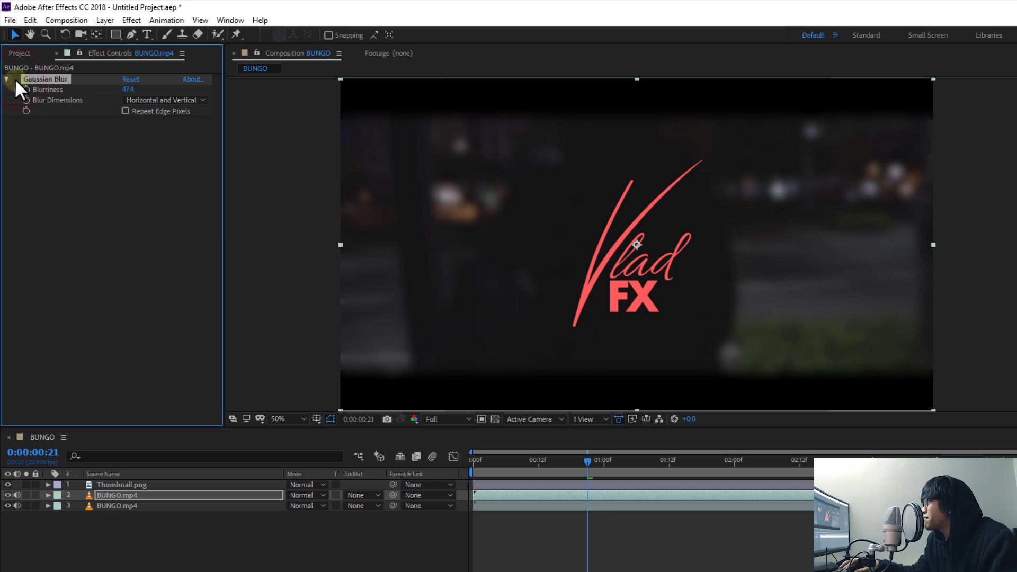
left_click(15, 78)
left_click(15, 79)
left_click(15, 78)
left_click(15, 79)
left_click(15, 78)
left_click(15, 78)
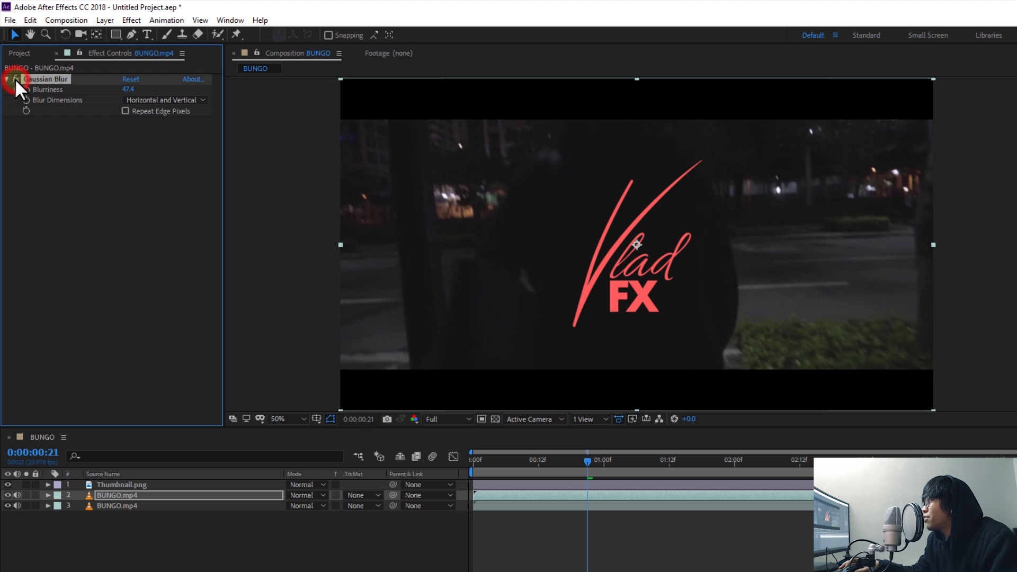
left_click(15, 79)
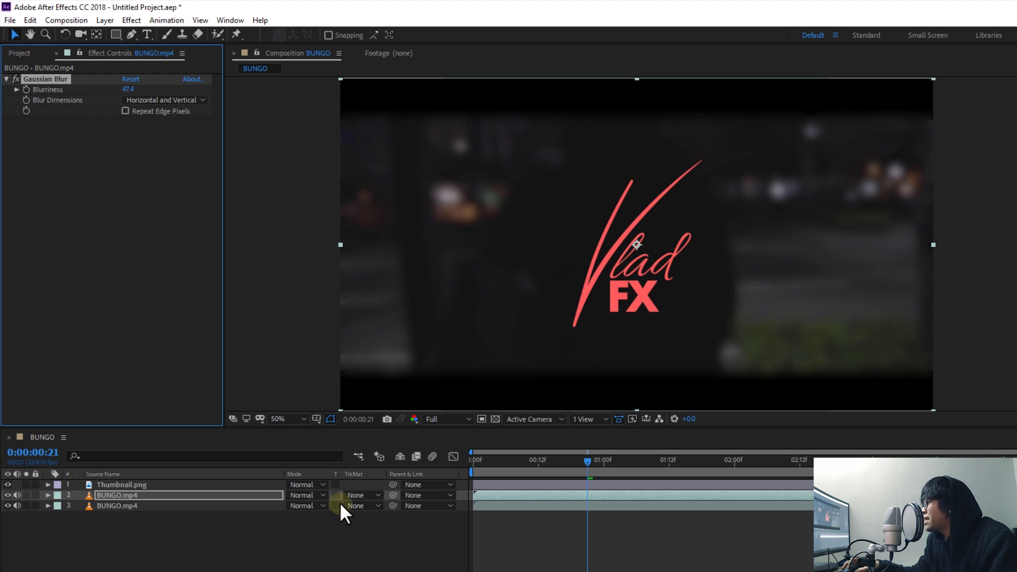
Set the upper BUNGO.mp4 layer's blending mode to Screen and preview the blurred glow over the footage.
left_click(319, 492)
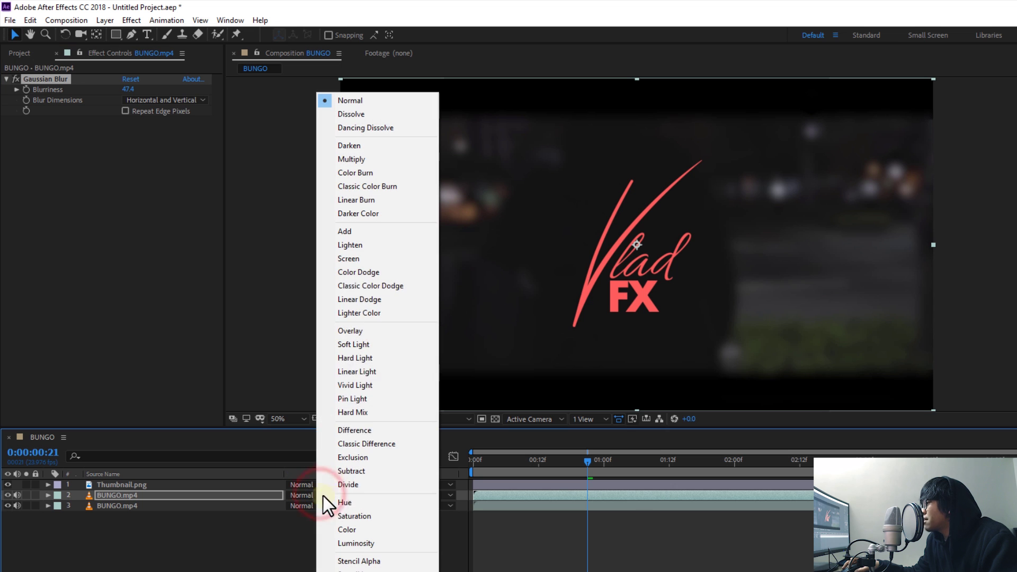
left_click(356, 262)
key("space")
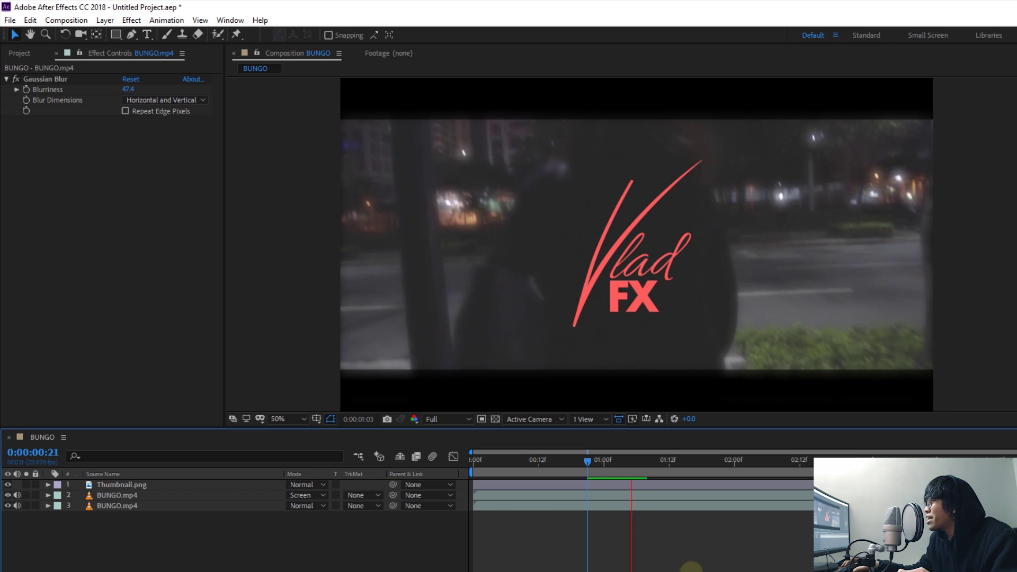
left_click_drag(589, 486, 397, 477)
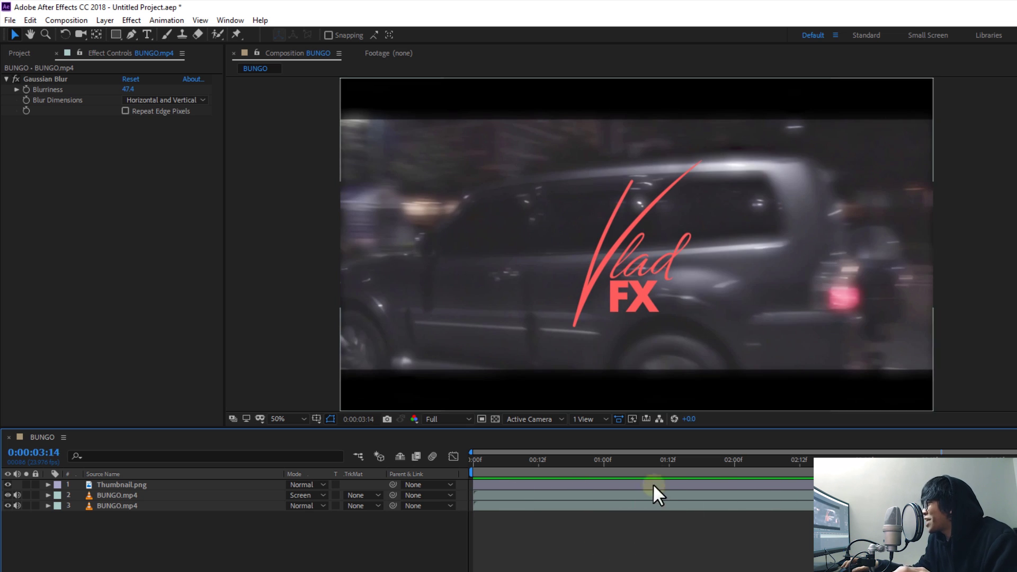
left_click(617, 461)
left_click_drag(621, 466, 636, 466)
key("space")
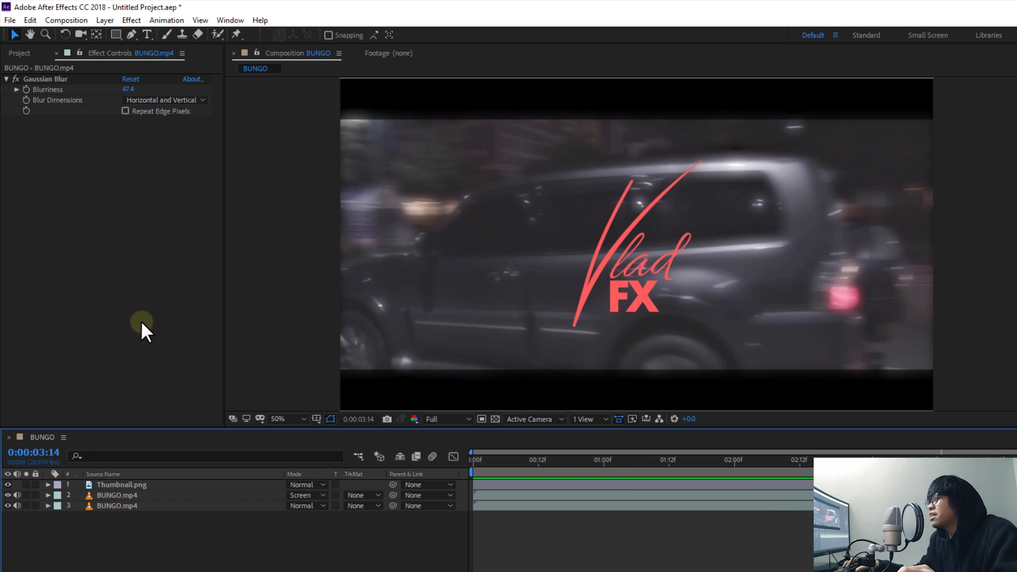
Hide the upper BUNGO.mp4 layer and select the lower BUNGO.mp4 layer.
left_click(162, 493)
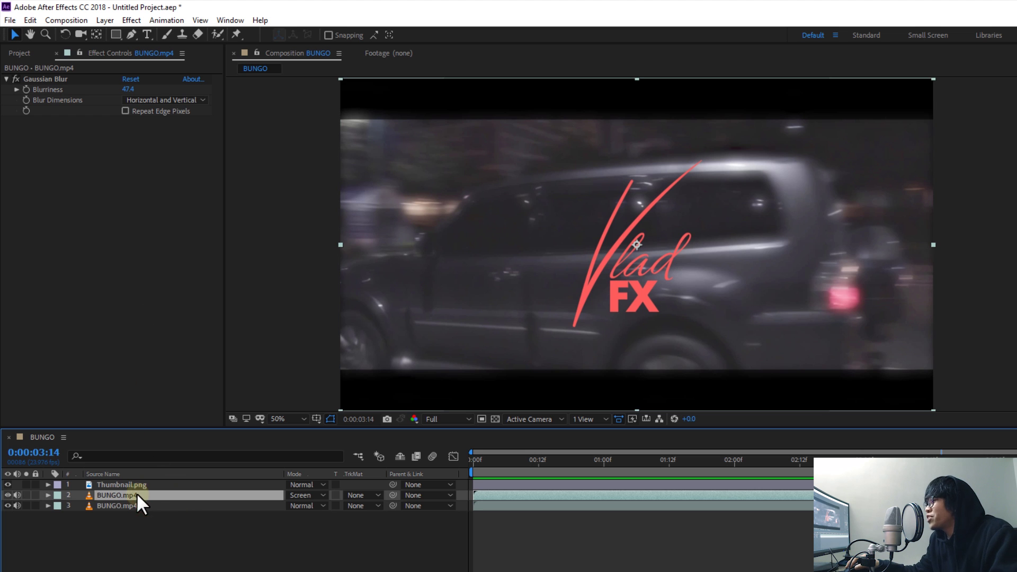
left_click(7, 495)
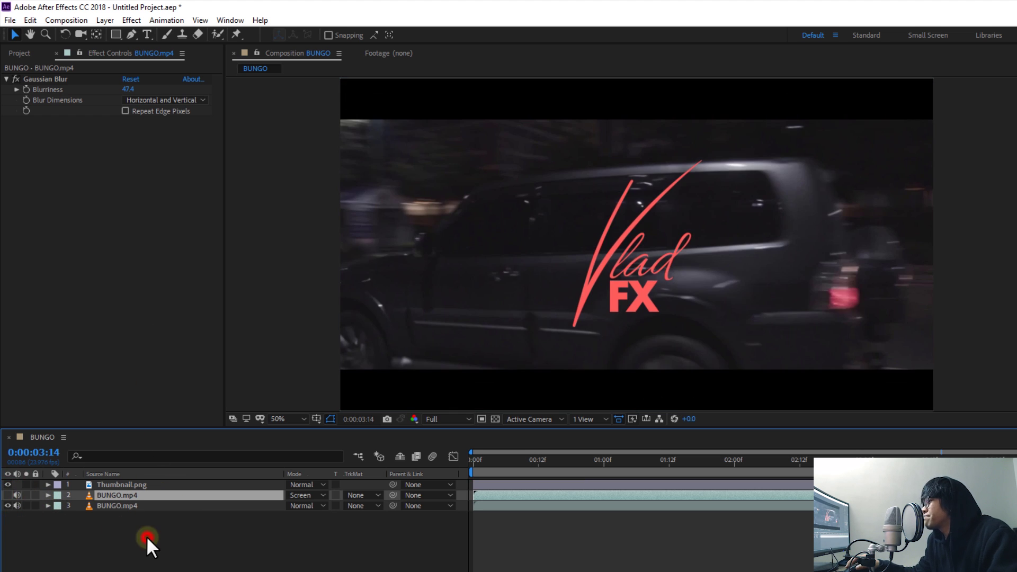
left_click(146, 536)
left_click(119, 505)
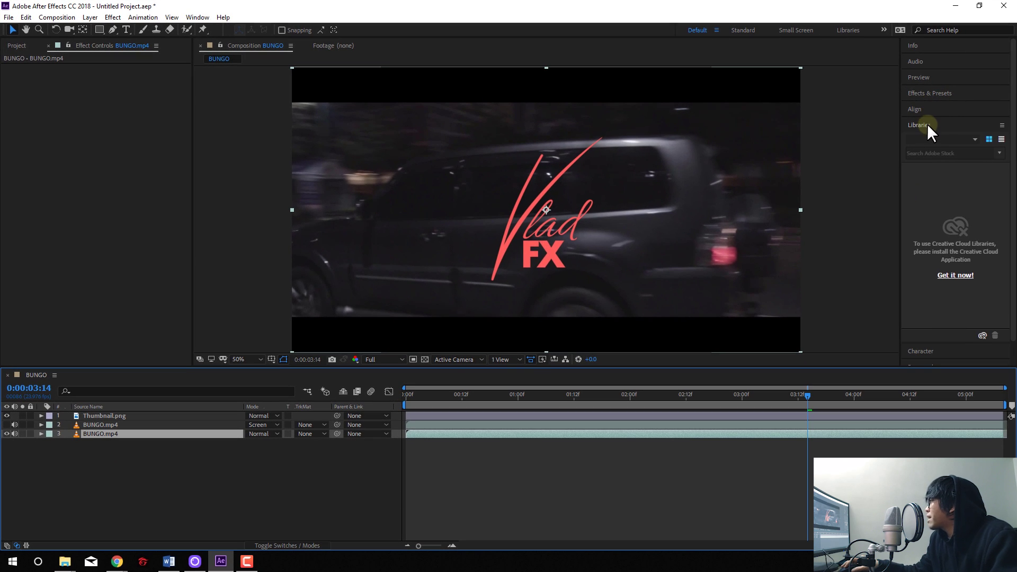
Apply the Curves effect from the Color Correction category to the lower BUNGO.mp4 layer.
left_click(929, 123)
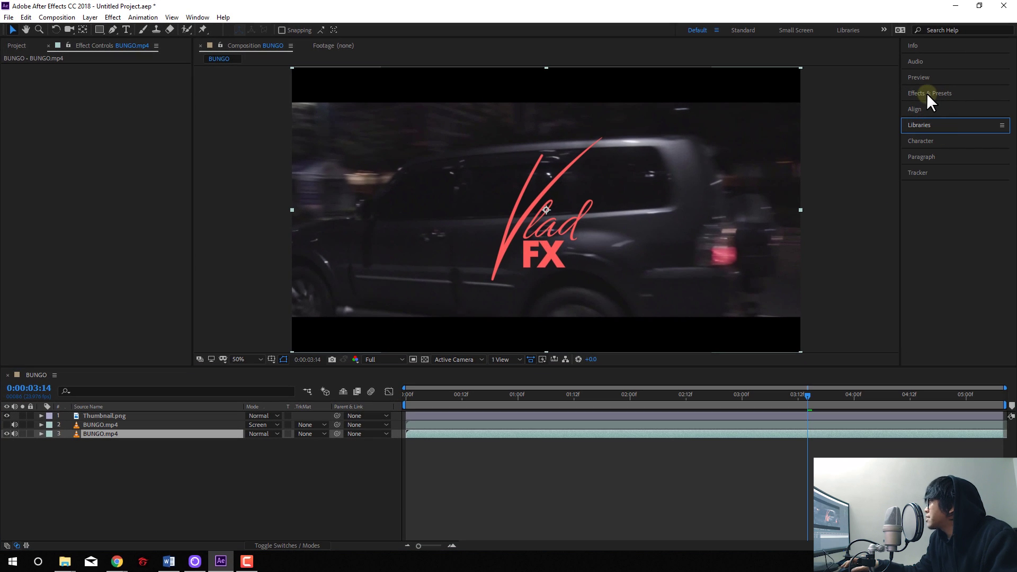
left_click(928, 94)
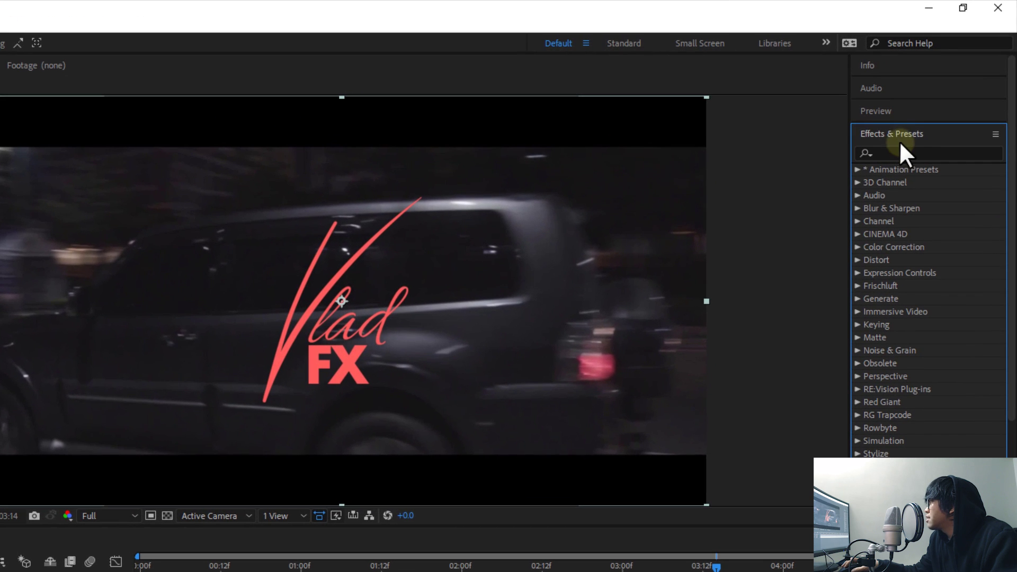
left_click(858, 247)
scroll(922, 292, "down", 5)
scroll(931, 318, "up", 1)
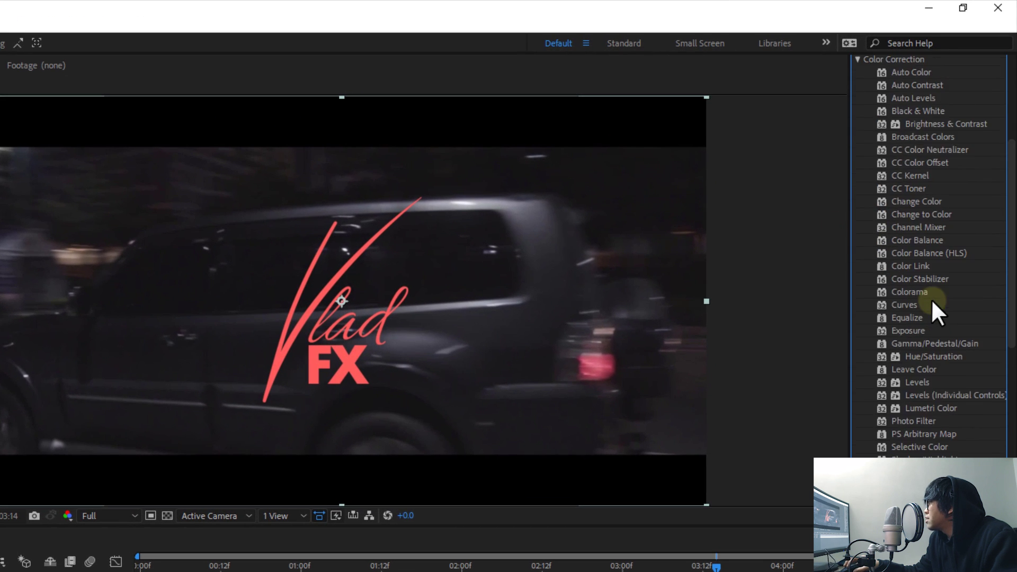
left_click_drag(909, 303, 301, 305)
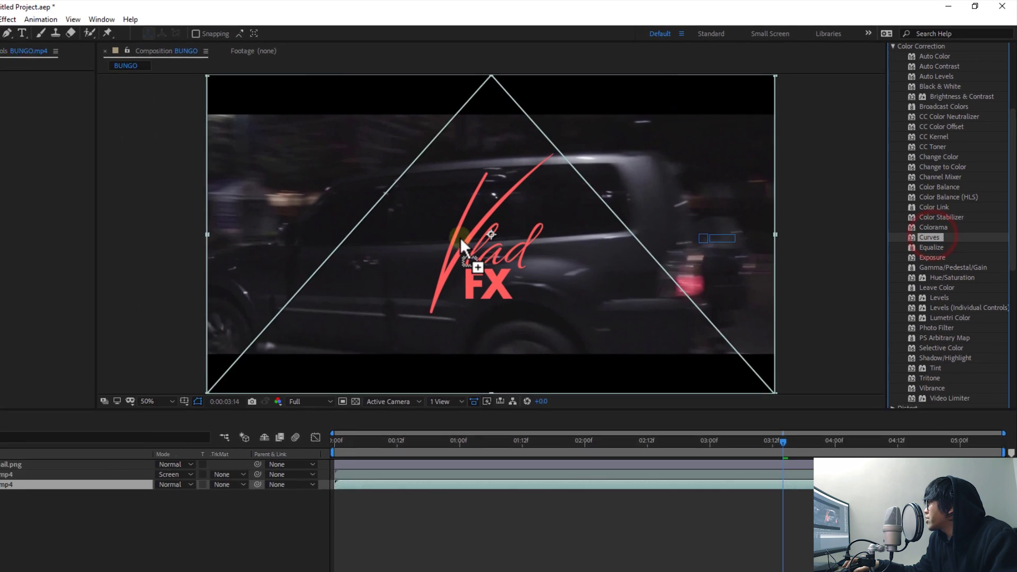
left_click_drag(460, 237, 1, 488)
left_click_drag(107, 436, 87, 135)
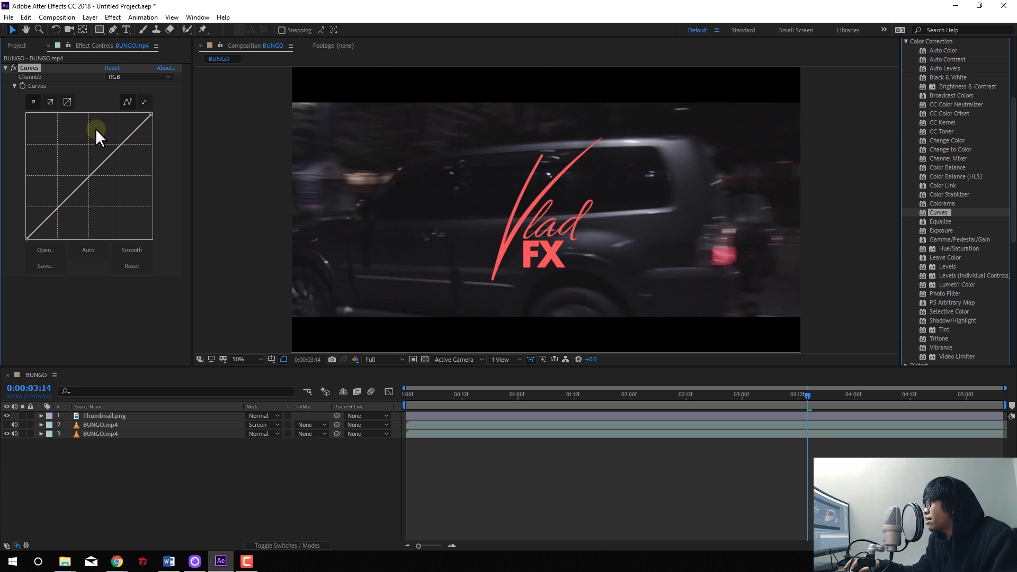
left_click(111, 435)
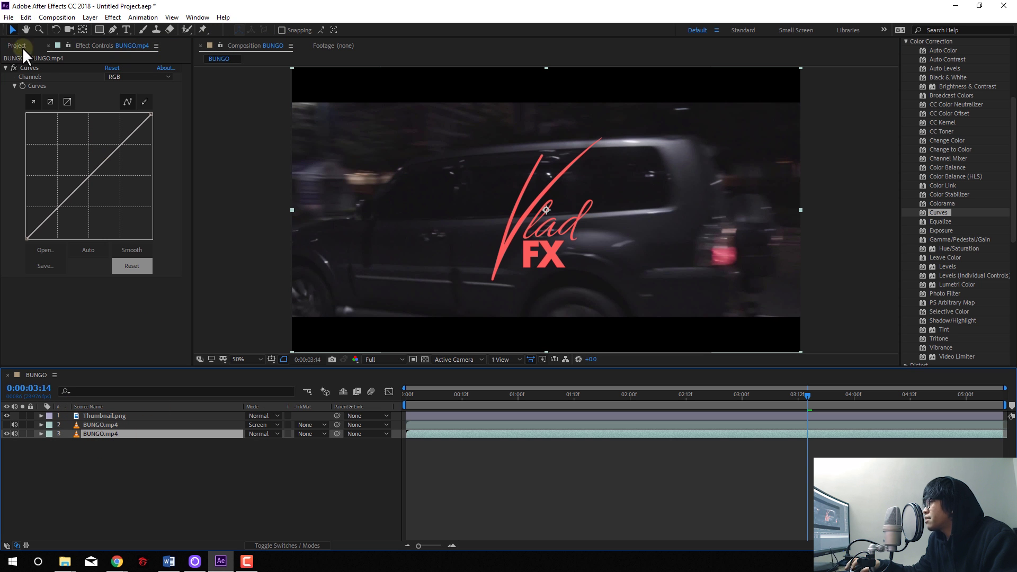
Shape the RGB curve into a gentle S, with a shadow point below the diagonal and a highlight point above it.
left_click(33, 67)
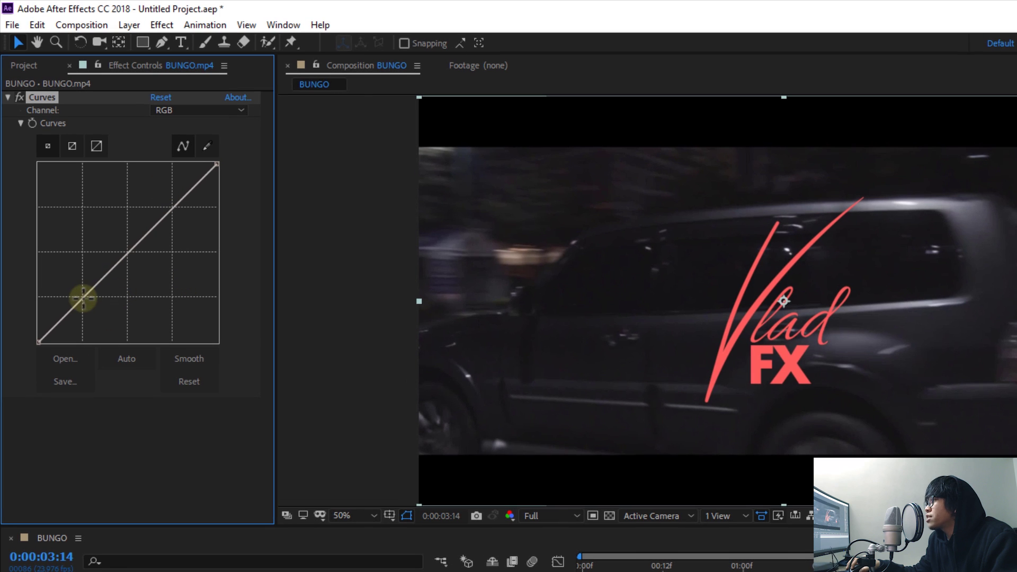
left_click_drag(60, 211, 60, 214)
mouse_move(83, 301)
left_mouse_down()
mouse_move(87, 311)
mouse_move(60, 265)
mouse_move(81, 304)
mouse_move(73, 310)
left_mouse_up()
left_click(147, 228)
left_click_drag(146, 228, 141, 220)
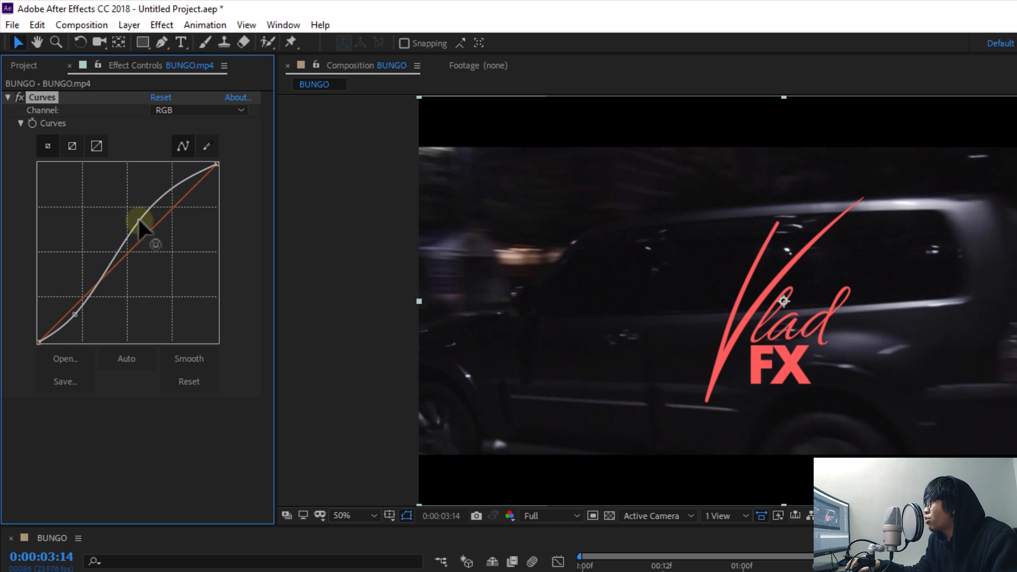
left_click_drag(75, 312, 80, 305)
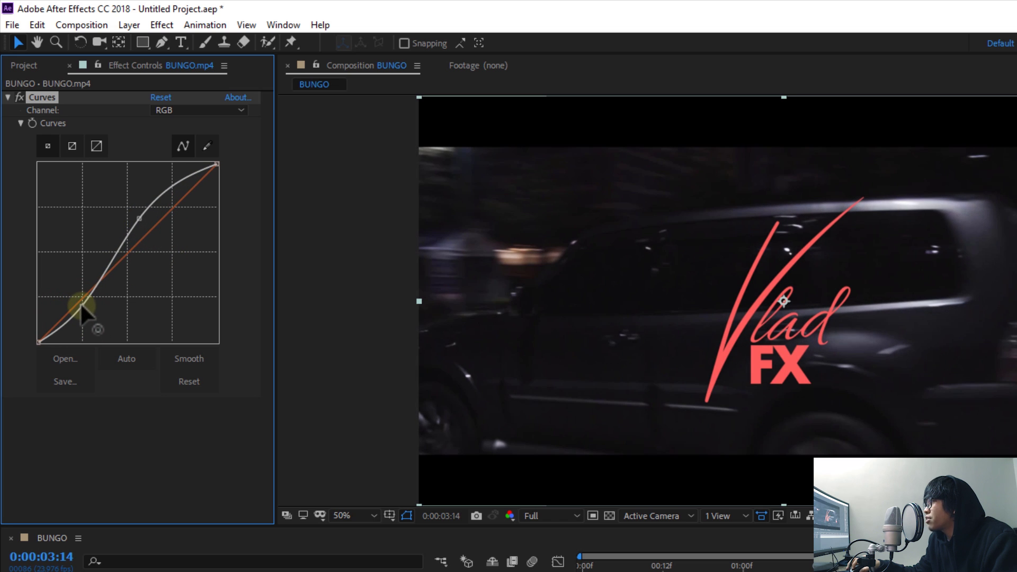
left_click_drag(137, 218, 142, 206)
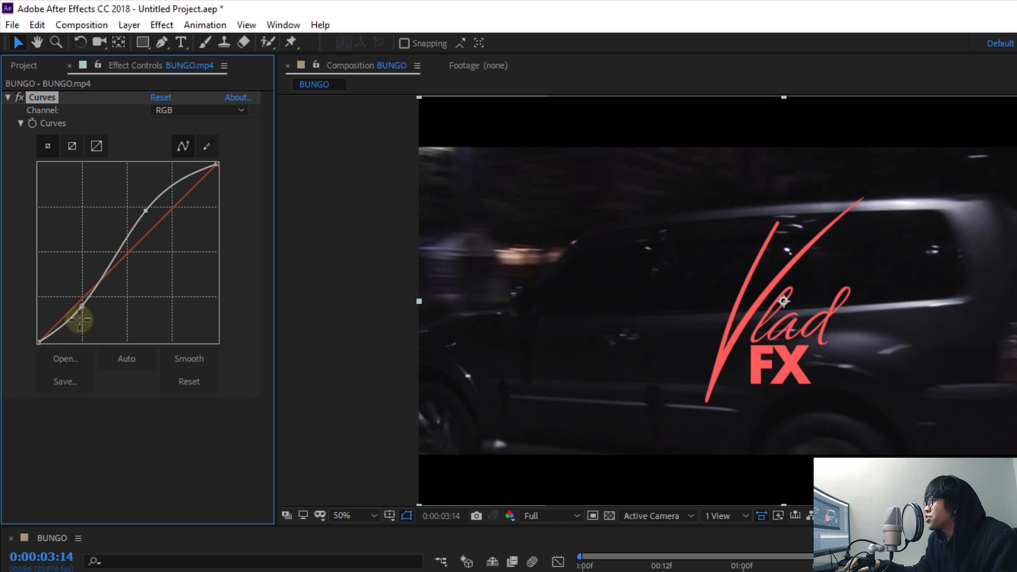
left_click_drag(80, 306, 82, 308)
Preview the footage, repeatedly toggle Curves to compare it with and without the correction, and collapse the effect's settings.
key("space")
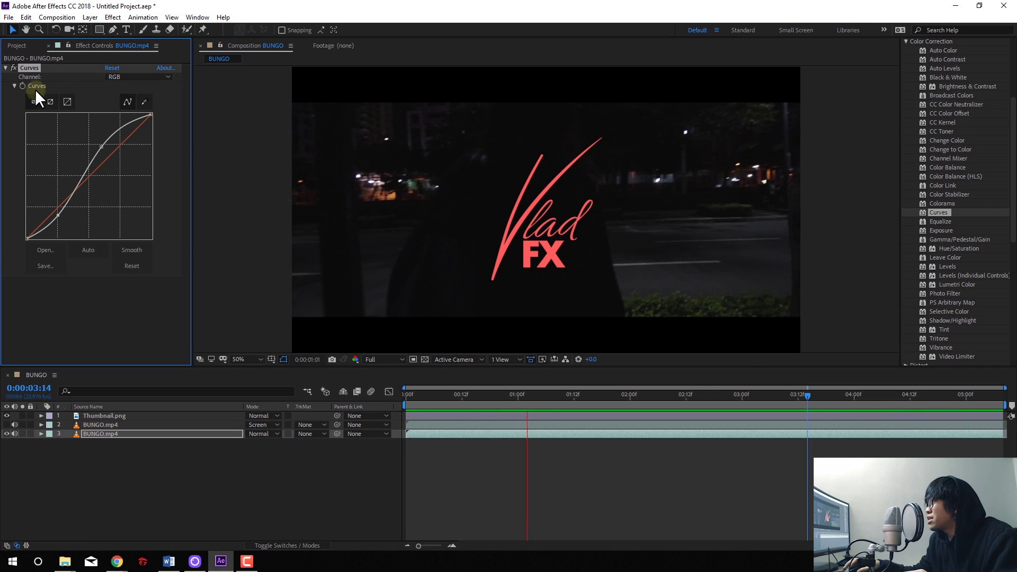
left_click(15, 68)
left_click(15, 67)
left_click(15, 68)
left_click(15, 68)
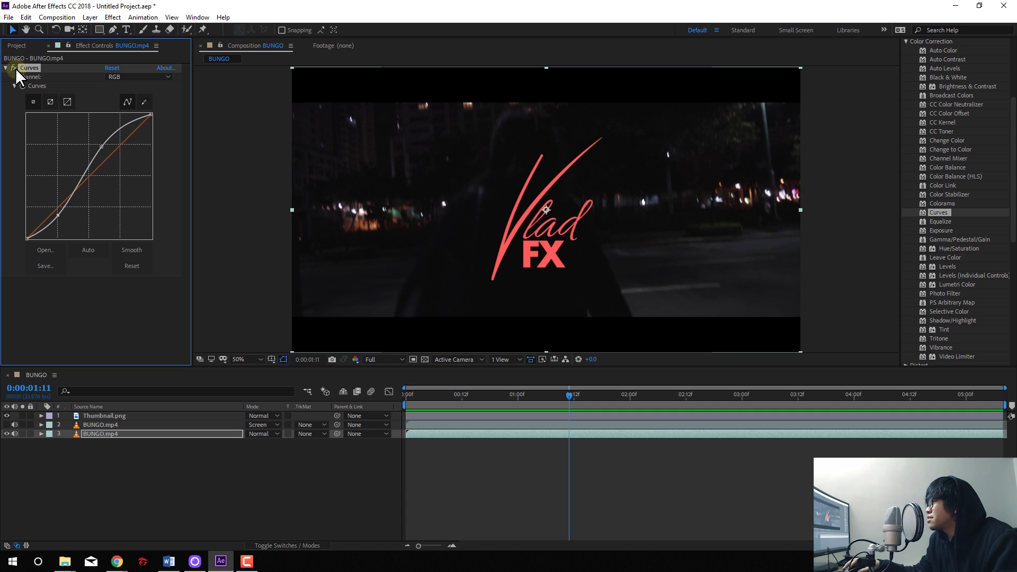
left_click(15, 68)
left_click(15, 68)
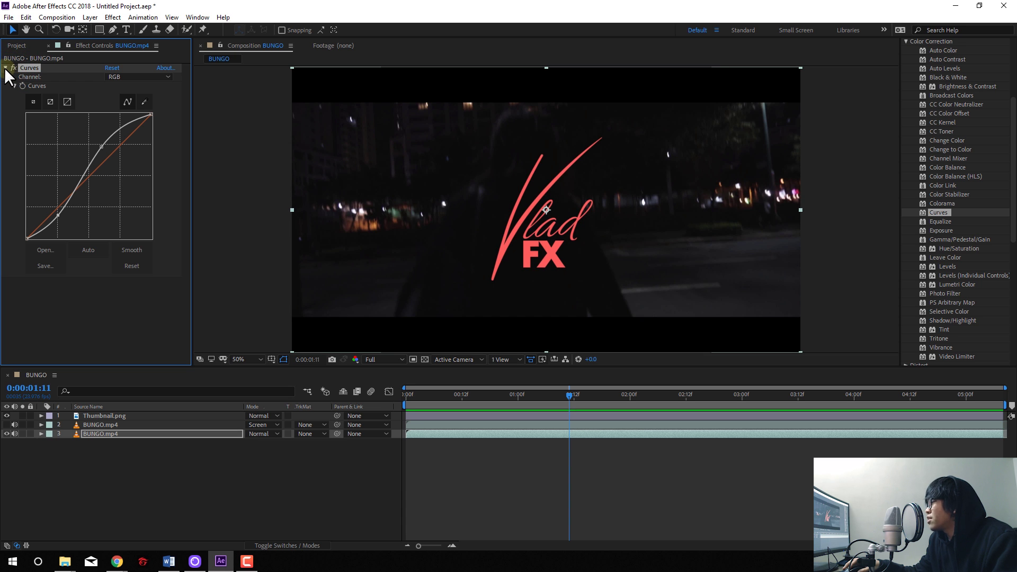
left_click(5, 68)
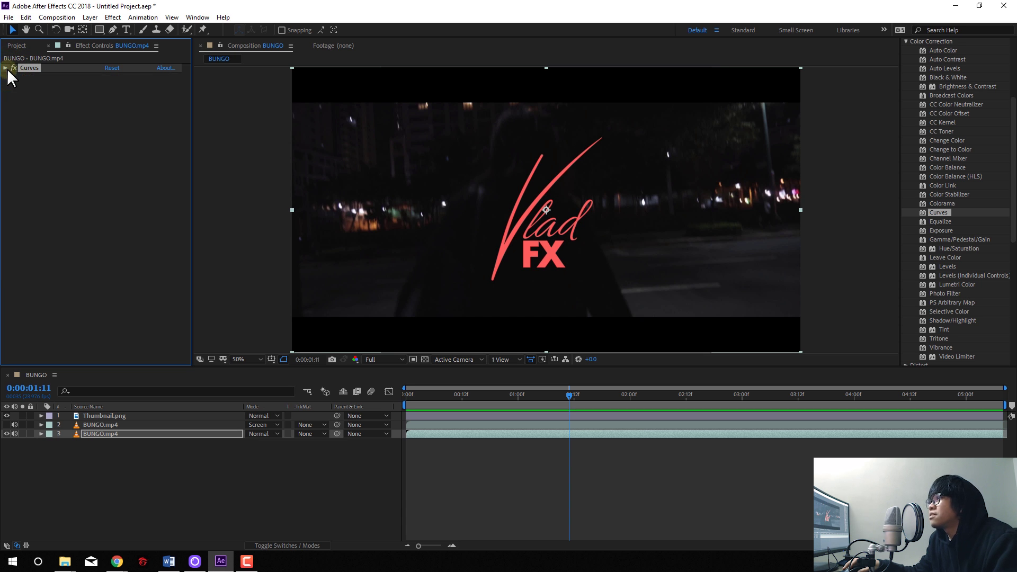
left_click(53, 103)
left_click(29, 67)
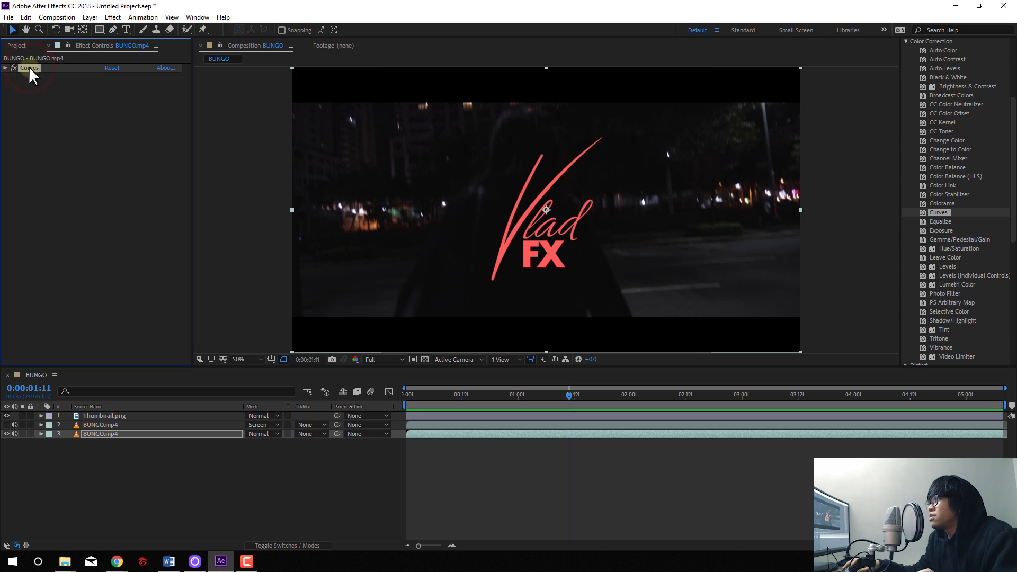
Move the playhead to 0:00:01:13 and apply the Stylize effect Mosaic to the lower BUNGO.mp4 layer.
left_click_drag(618, 404, 579, 418)
left_click(113, 17)
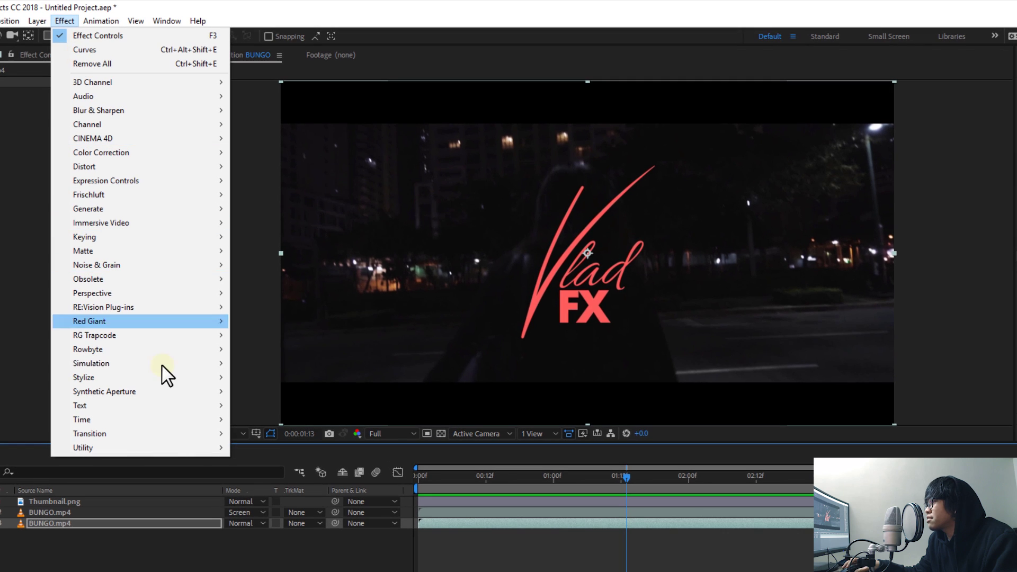
left_click(211, 380)
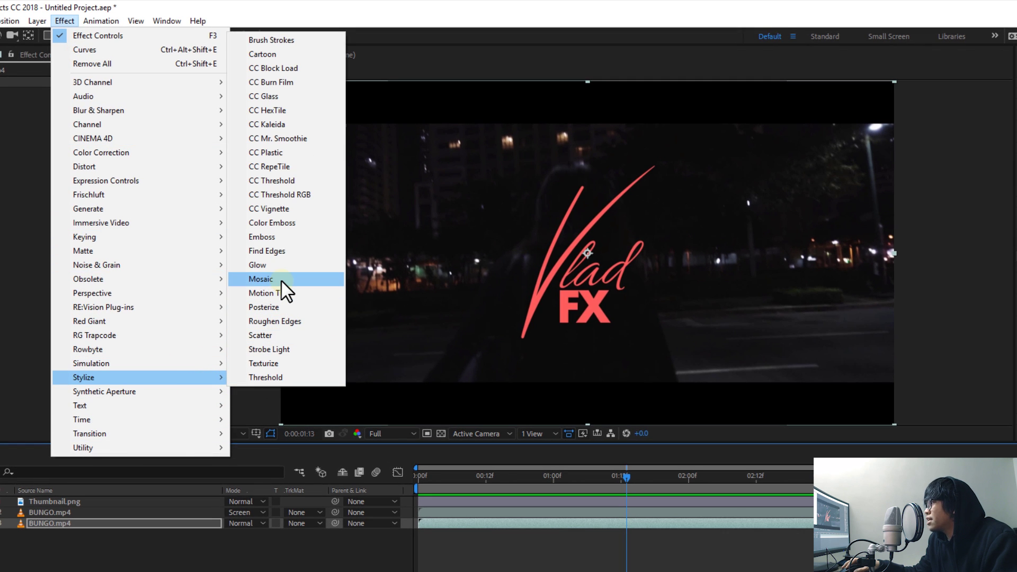
left_click(282, 283)
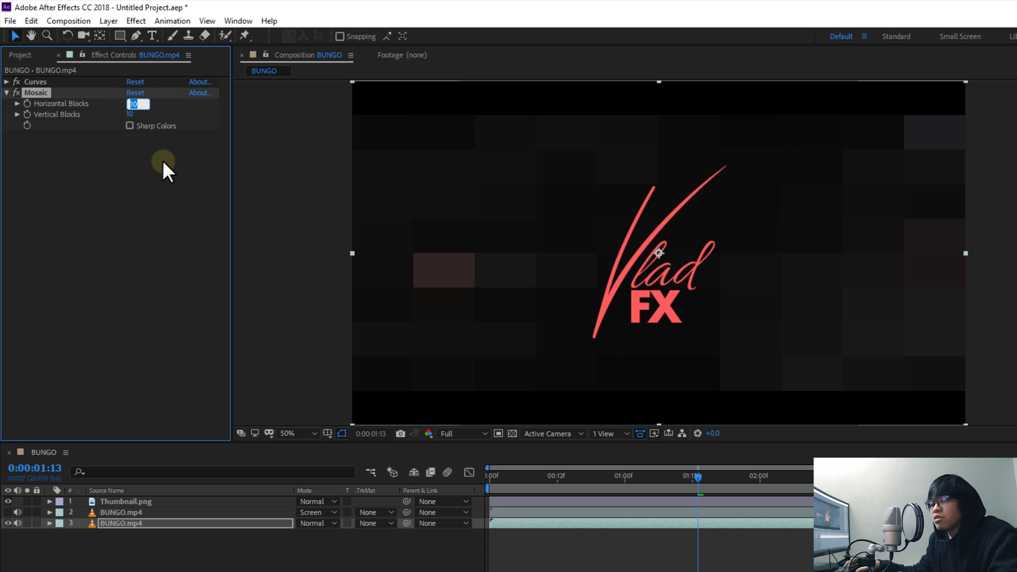
Set Mosaic's Horizontal Blocks and Vertical Blocks to 50 each.
left_click(156, 161)
left_click(132, 104)
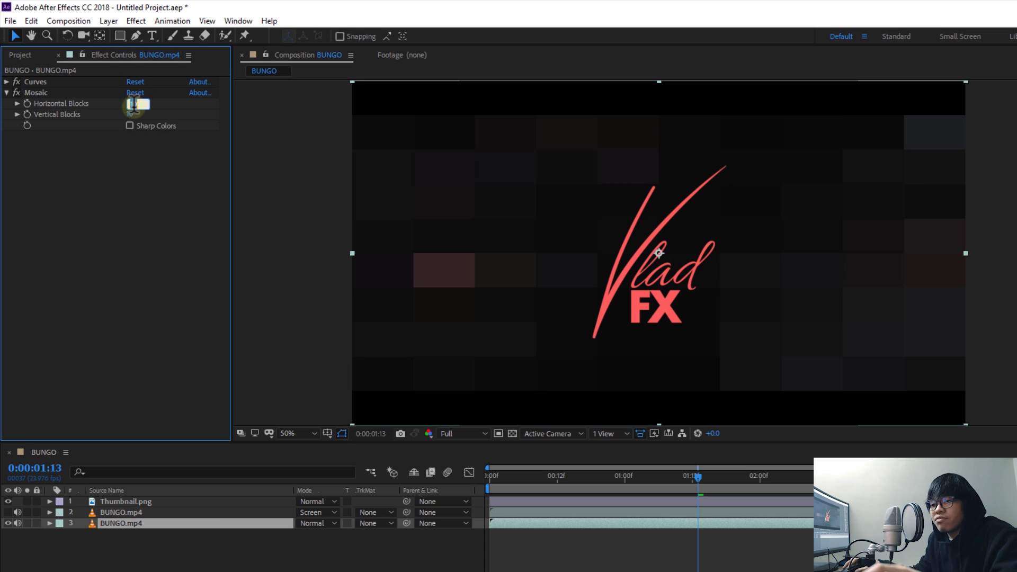
type("50")
left_click(131, 115)
type("50")
key("Return")
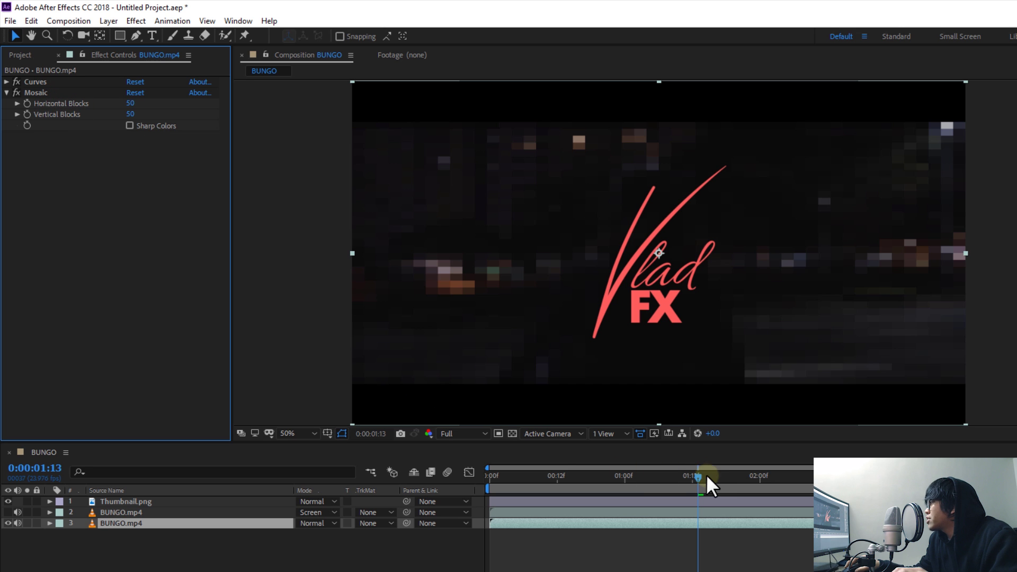
Preview the mosaic footage, move the playhead to 0:00:02:04, and disable and collapse the Mosaic effect.
key("space")
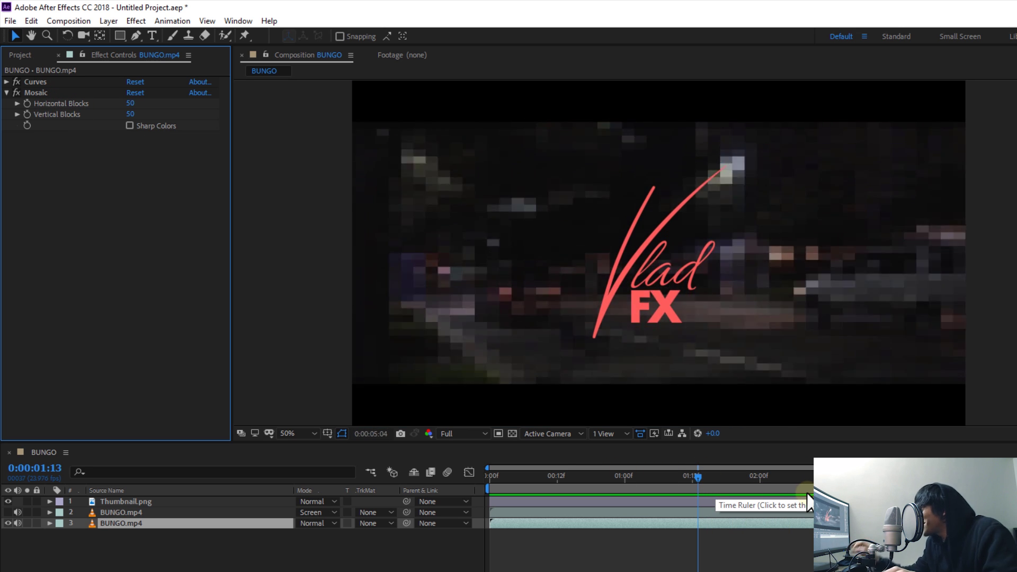
left_click(782, 477)
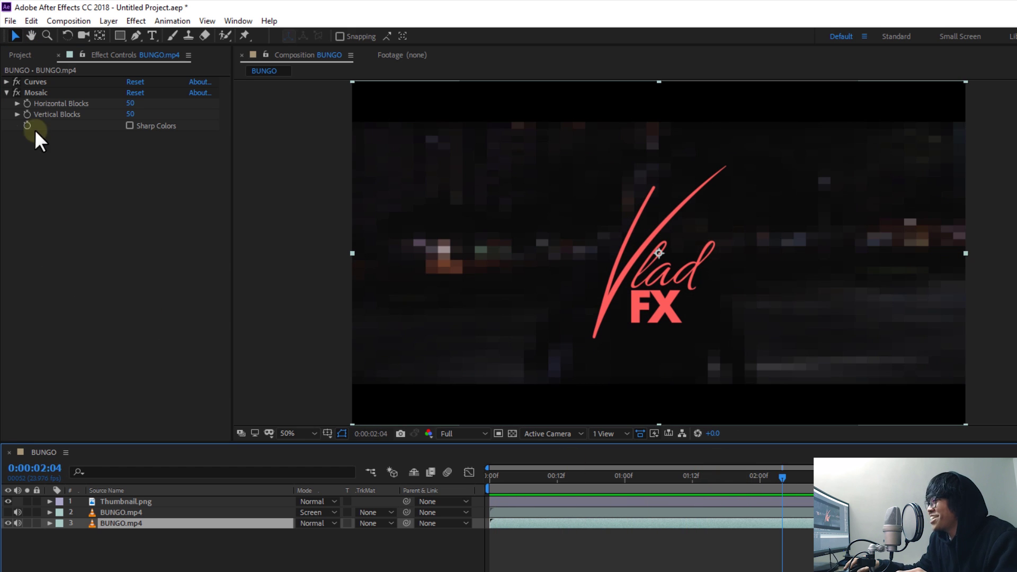
left_click(15, 91)
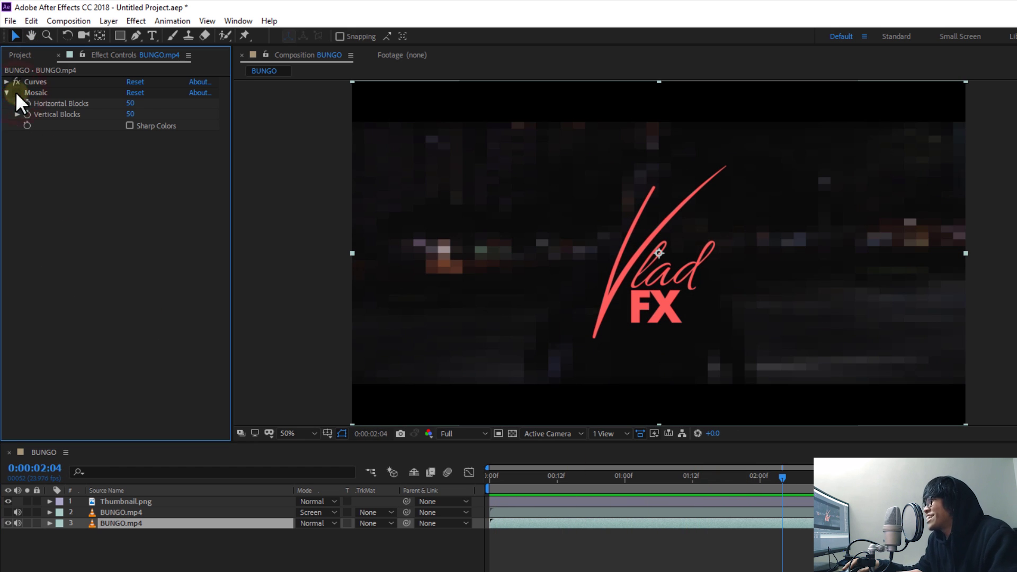
left_click(8, 92)
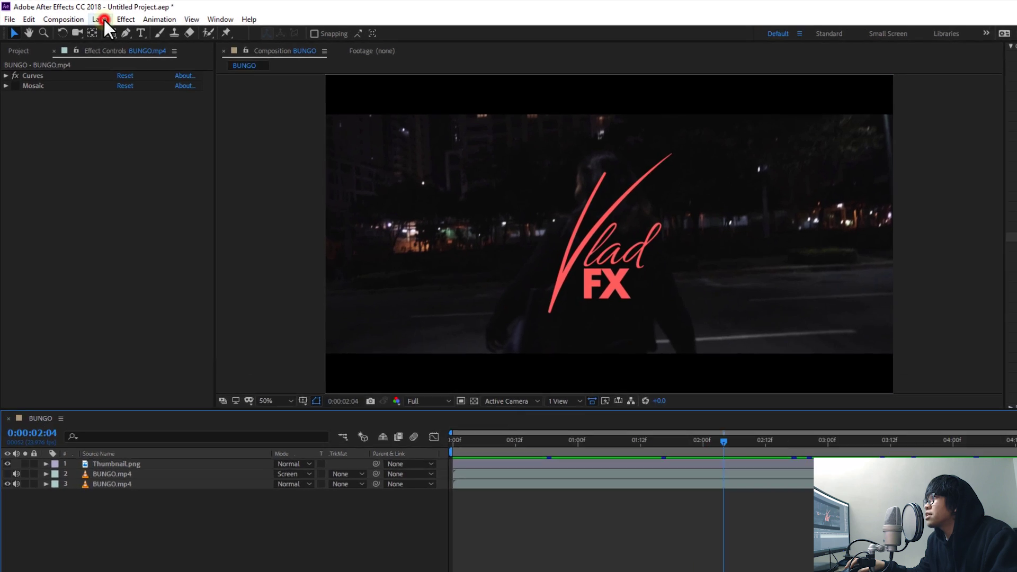
Create a medium red 1920 x 1080 px solid layer named Rain.
left_click(93, 18)
mouse_move(416, 60)
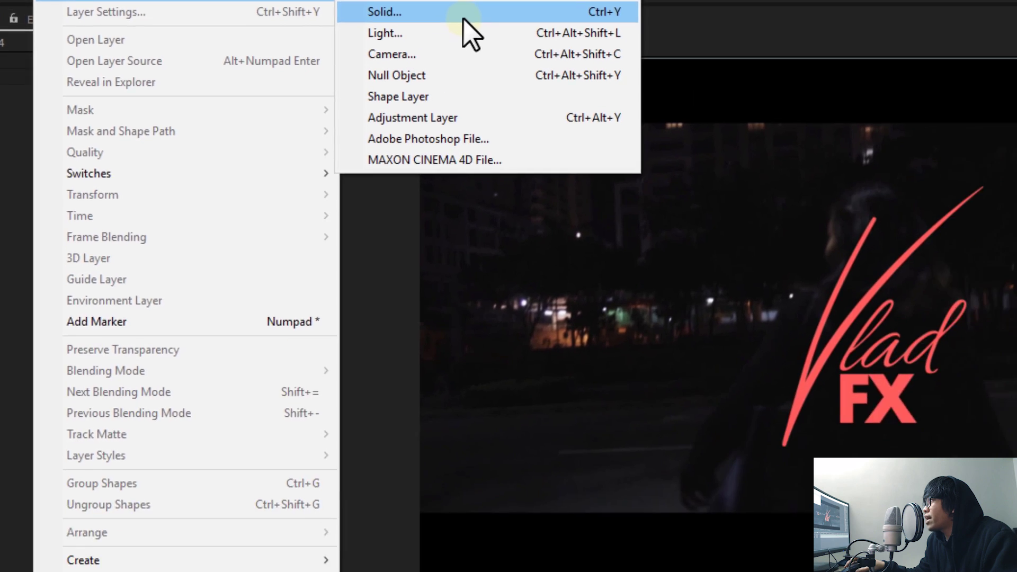
left_click(655, 86)
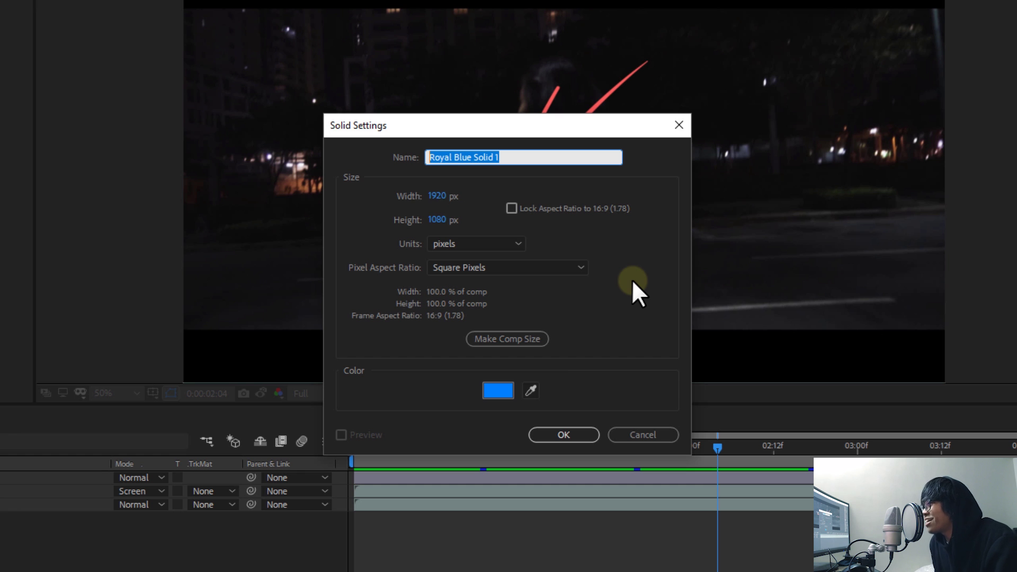
left_click(497, 387)
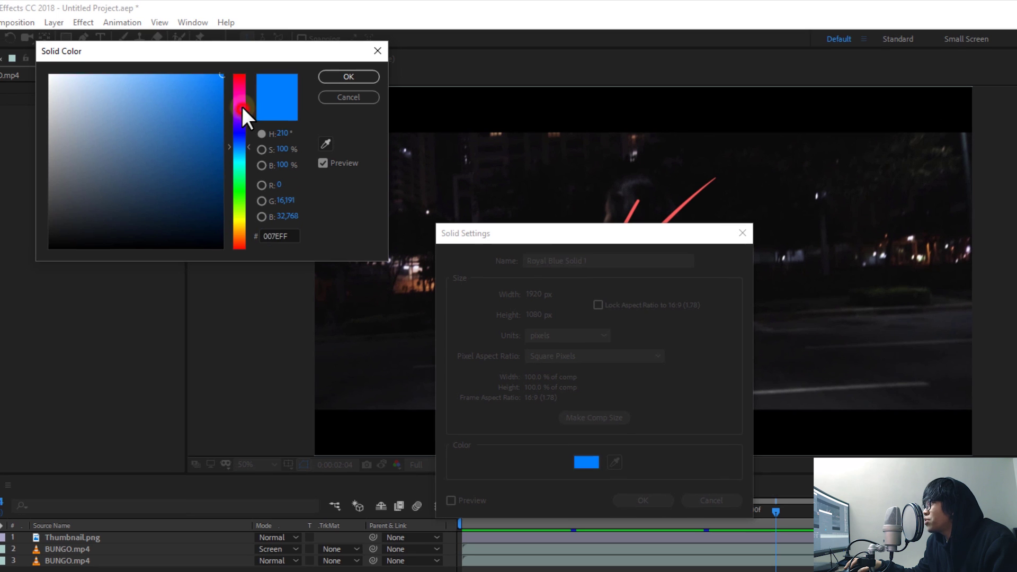
mouse_move(243, 107)
left_mouse_down()
mouse_move(238, 74)
mouse_move(165, 81)
left_mouse_up()
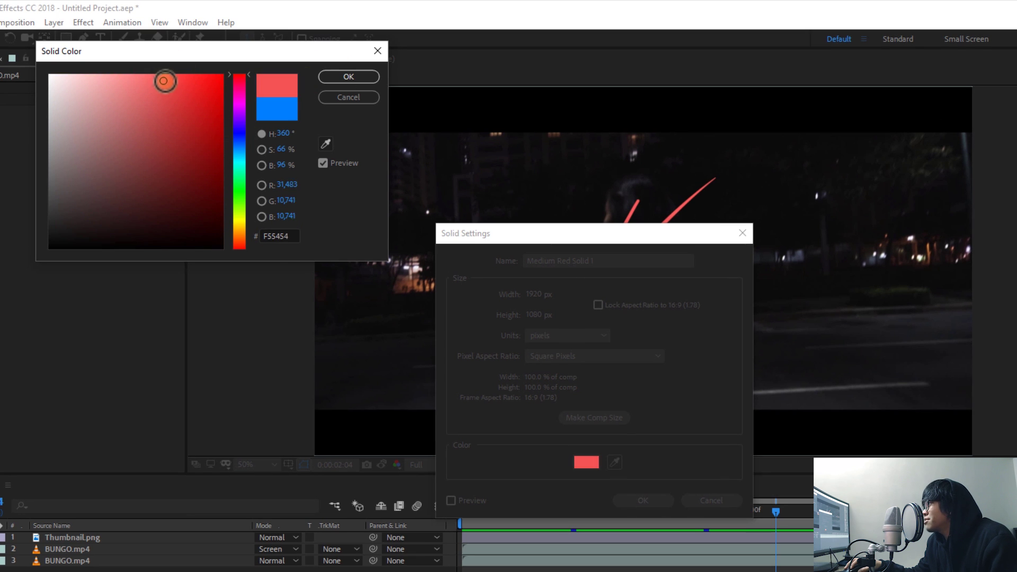
left_click(349, 77)
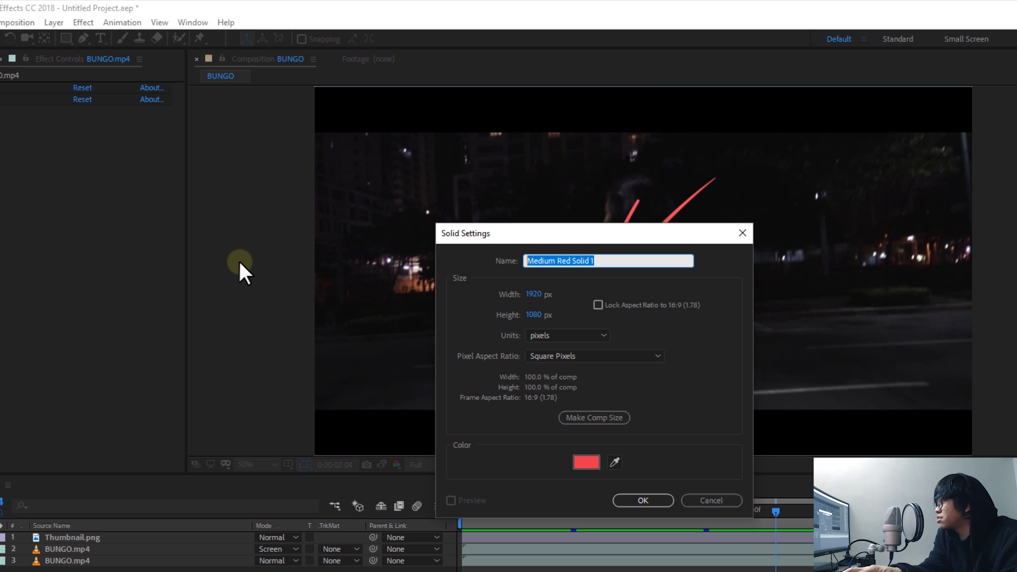
type("Rain")
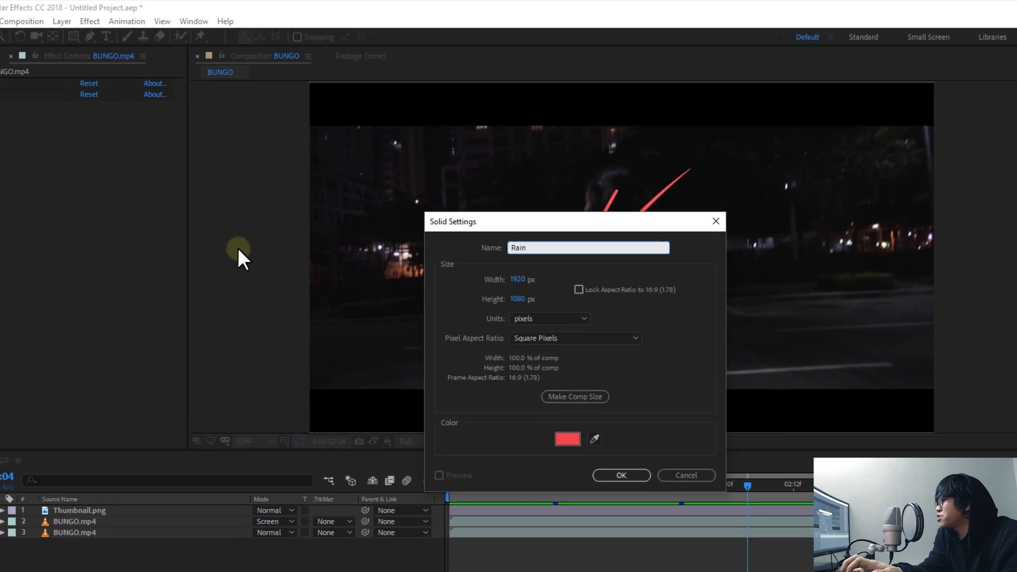
key("Return")
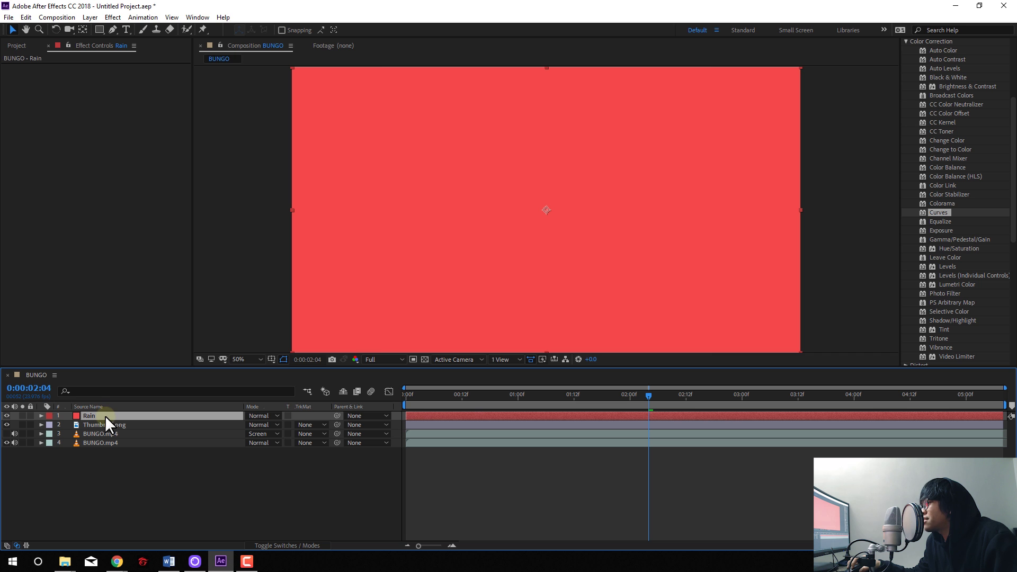
Apply the CC Particle World simulation effect to the Rain layer.
left_click(112, 17)
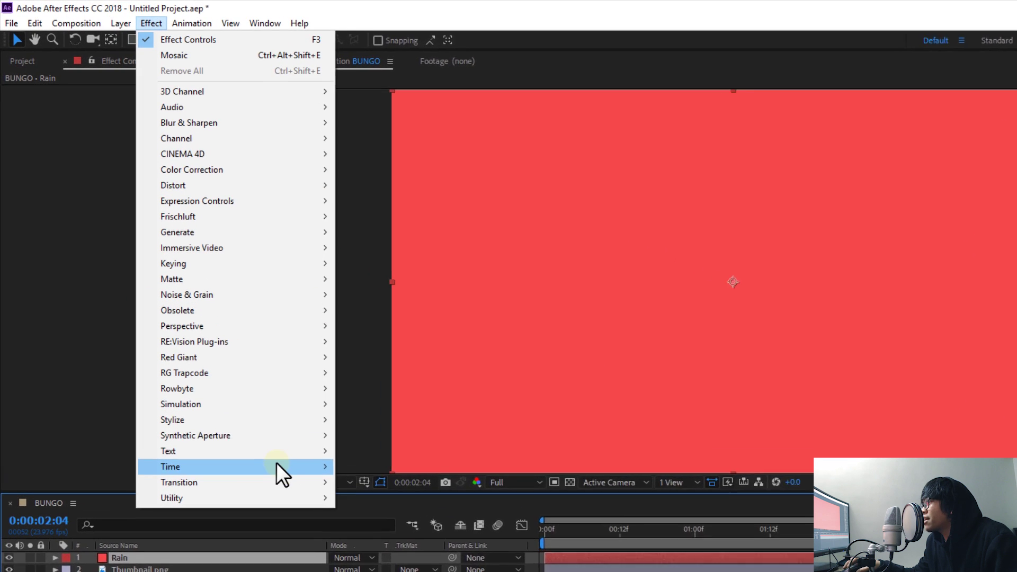
mouse_move(324, 436)
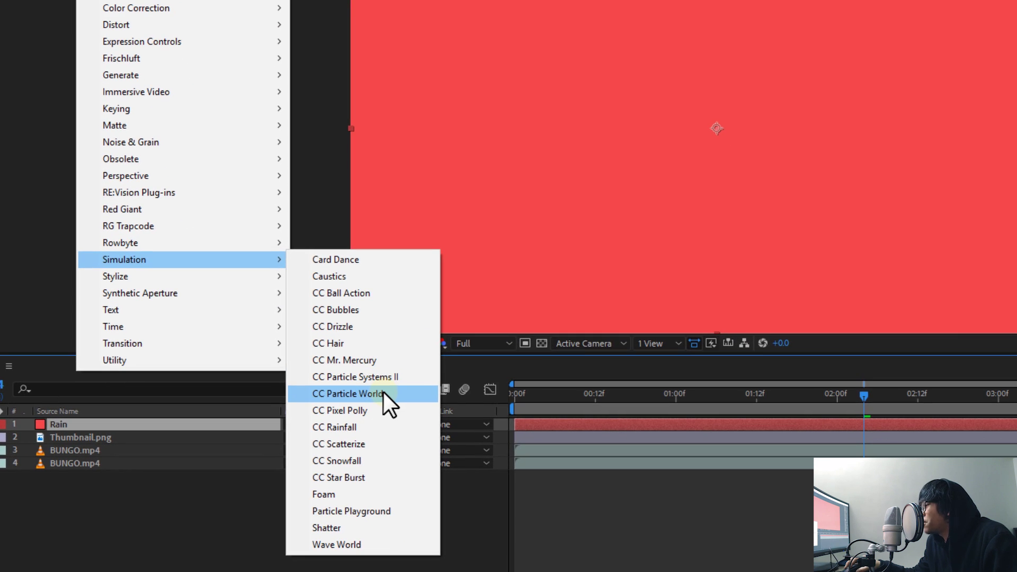
left_click(383, 393)
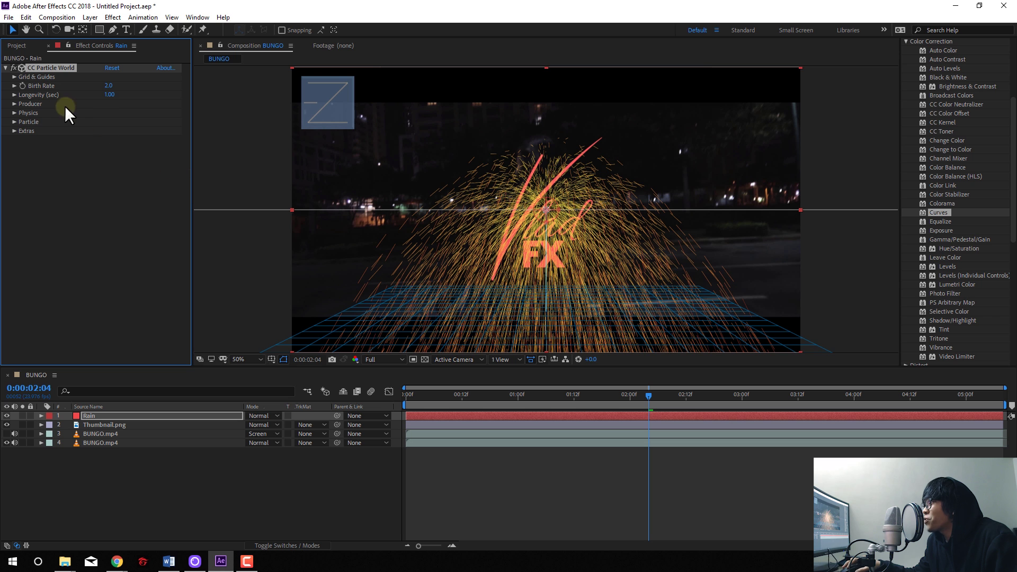
Turn off CC Particle World's Position, Radius, Motion Path, Grid, Horizon and Axis Box guides.
left_click(15, 77)
left_click(108, 86)
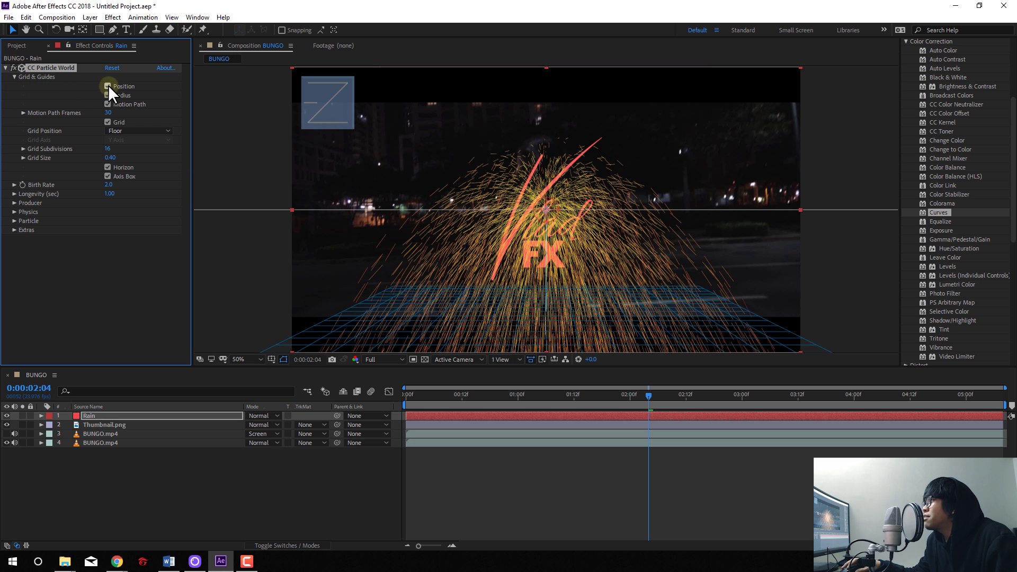
left_click(107, 95)
left_click(108, 104)
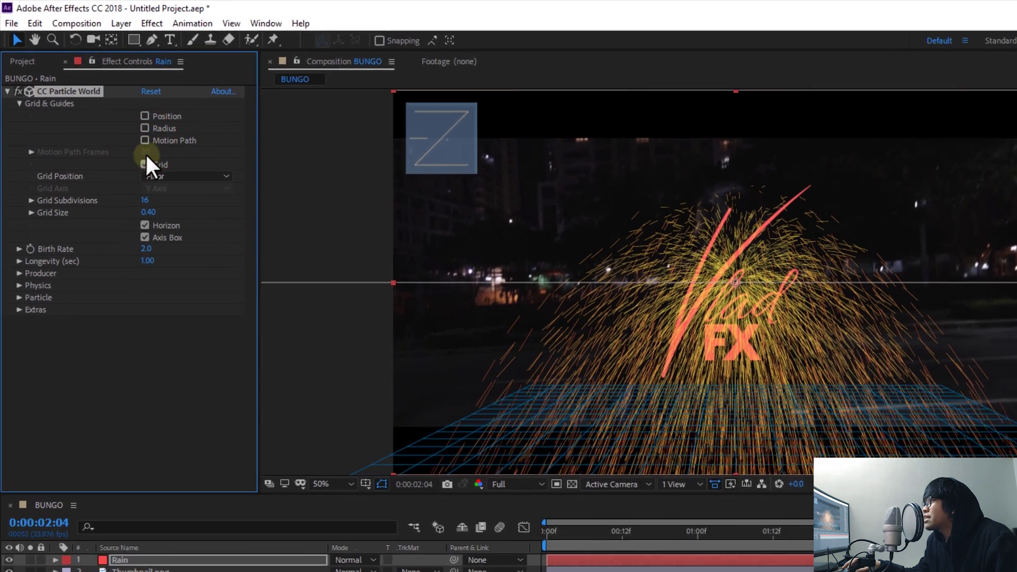
left_click(145, 163)
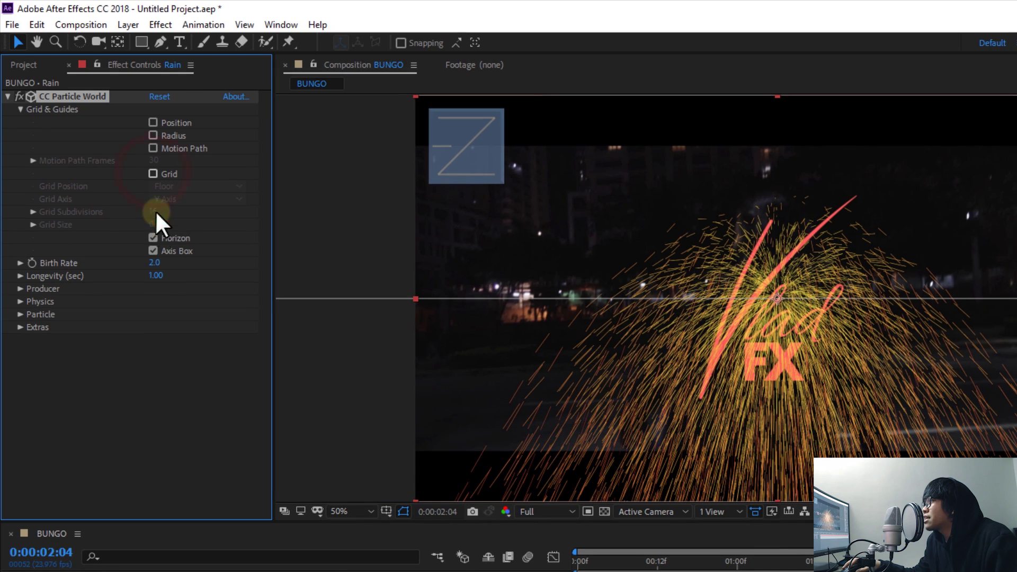
left_click(145, 237)
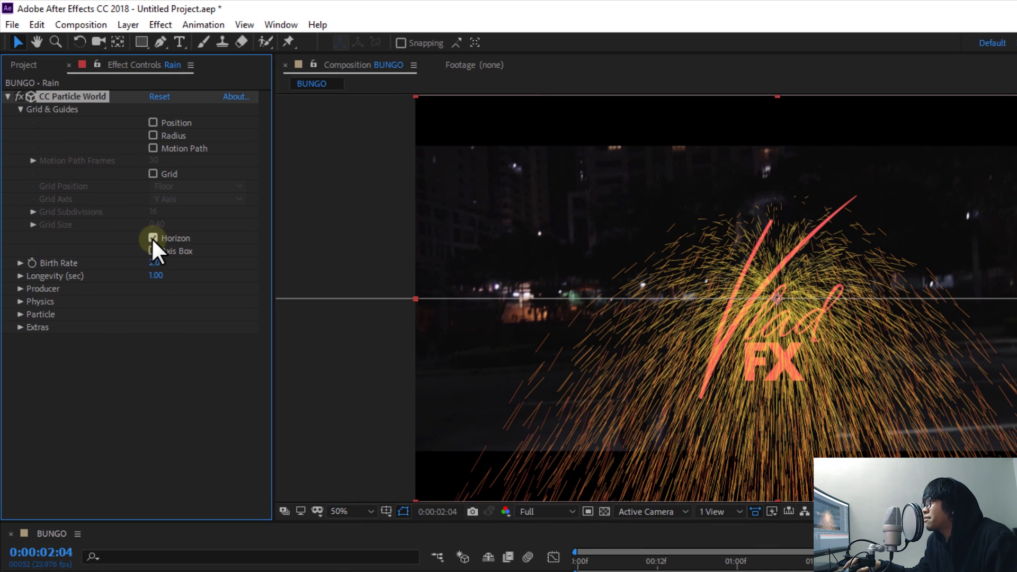
left_click(153, 238)
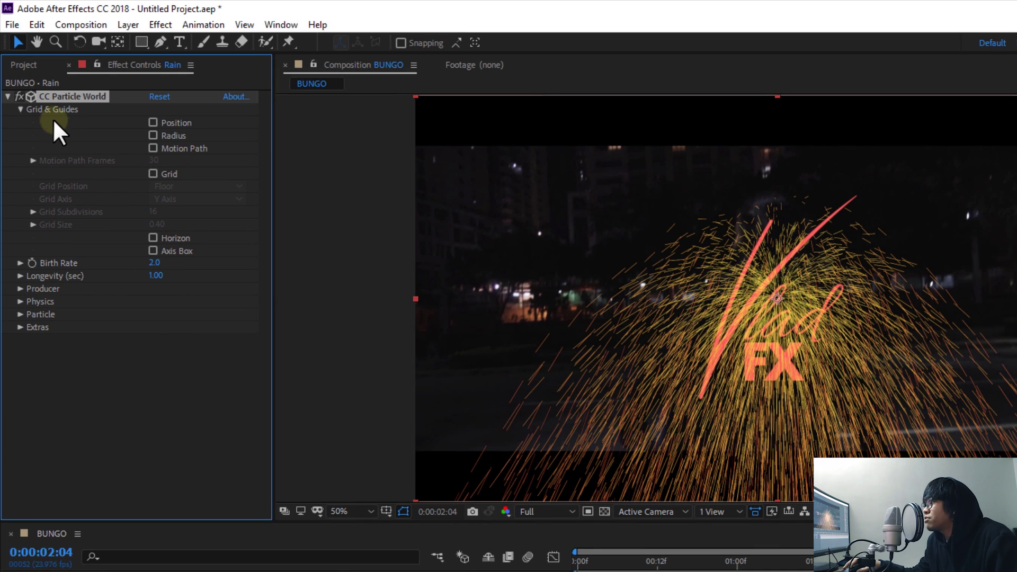
left_click(8, 96)
left_click(8, 95)
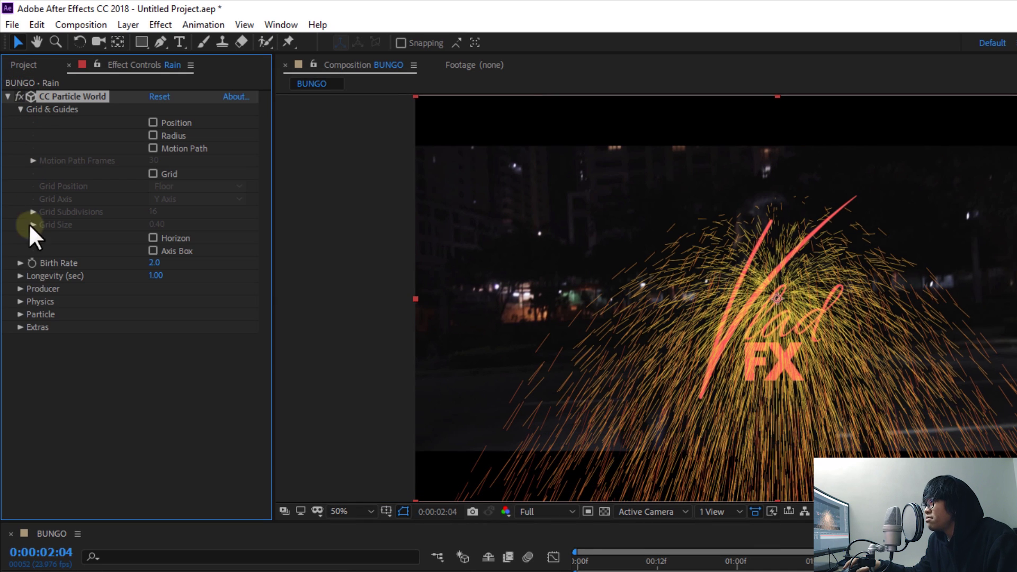
Set the Producer's Position Y to -0.59 so the particles fall from above the frame.
left_click(19, 288)
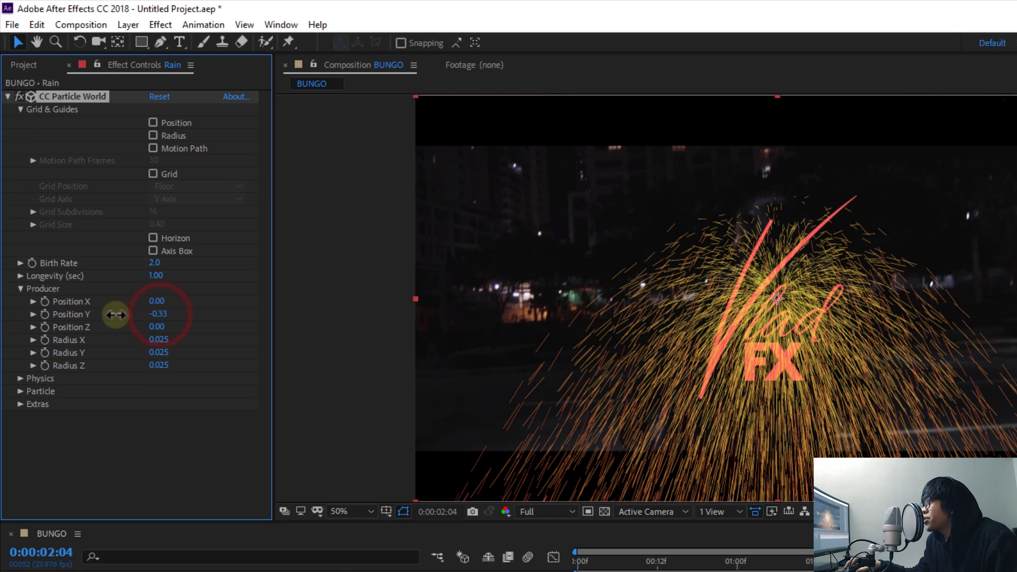
mouse_move(115, 315)
left_mouse_down()
mouse_move(196, 316)
mouse_move(123, 323)
left_mouse_up()
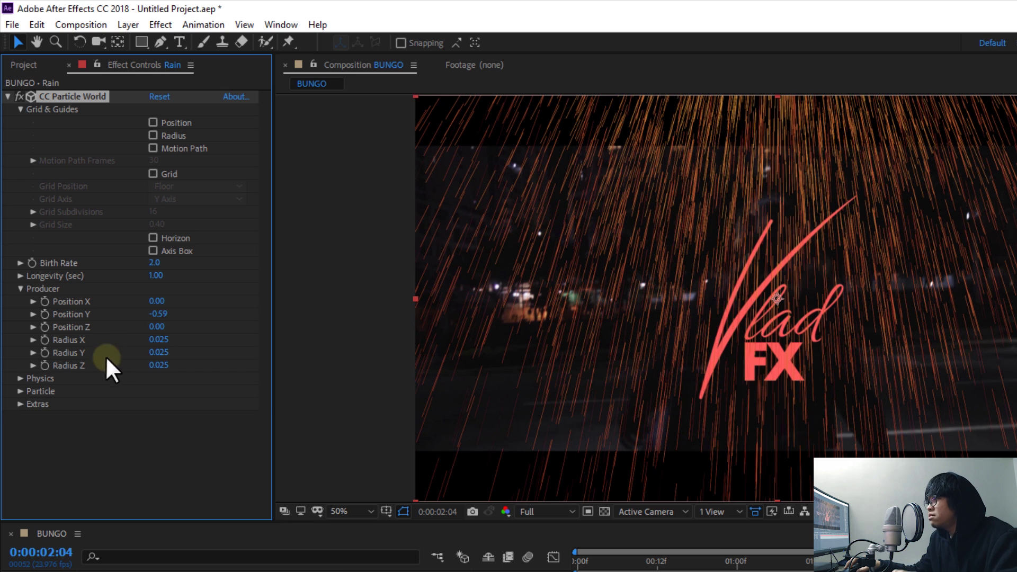
Set the Particle settings' Birth Color and Death Color both to white, FFFFFF.
left_click(20, 391)
scroll(56, 396, "down", 4)
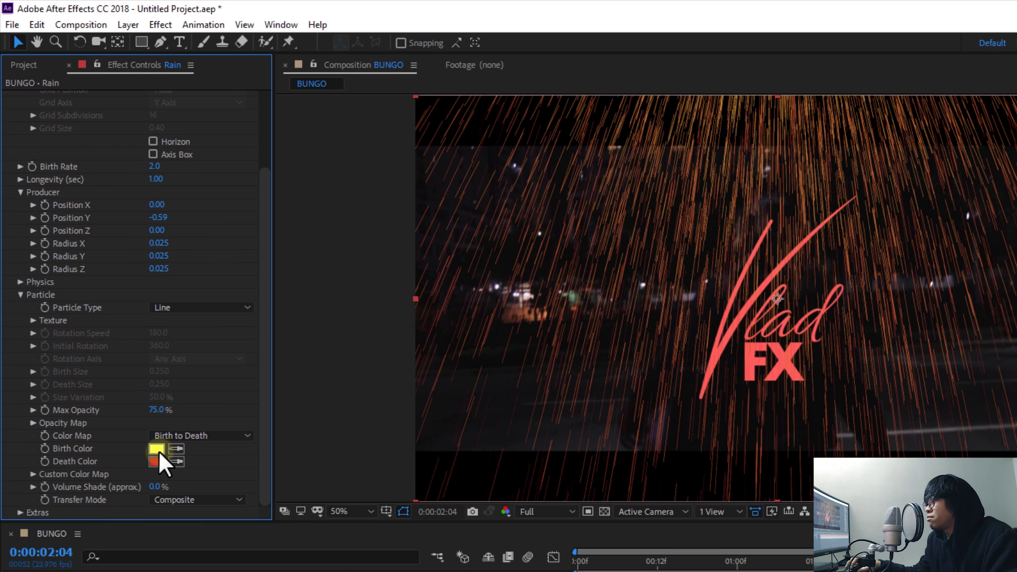
left_click(158, 451)
left_click_drag(184, 144, 99, 50)
left_click(451, 84)
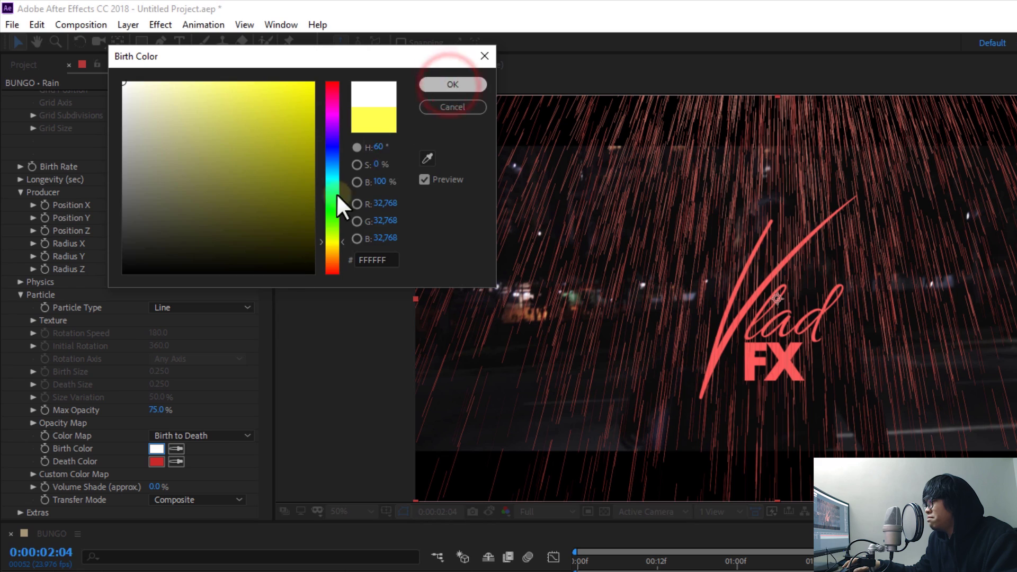
left_click(159, 462)
left_click_drag(200, 204, 90, 42)
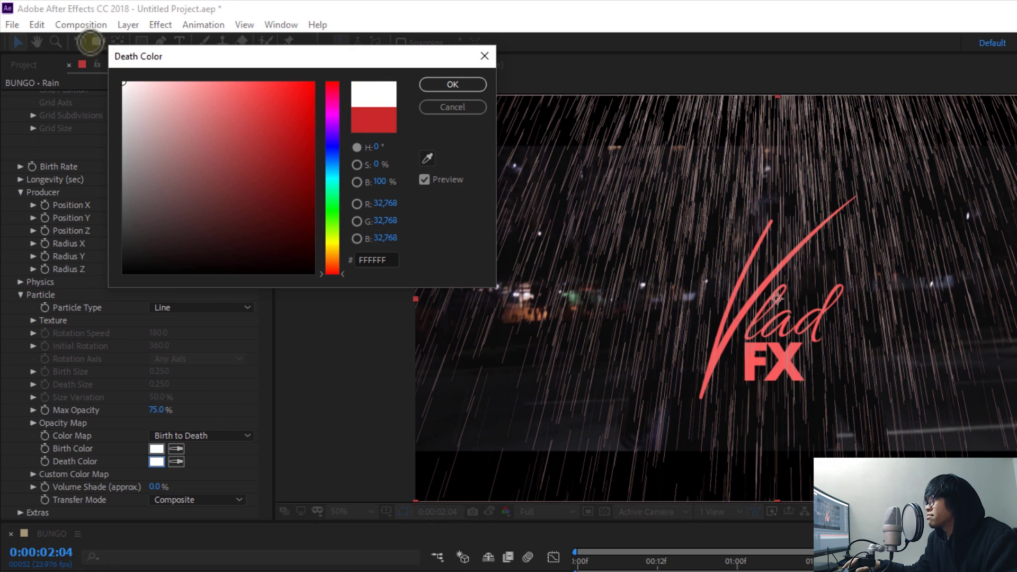
left_click(453, 86)
Preview the particles and widen the Producer's Radius X to 4.255.
key("space")
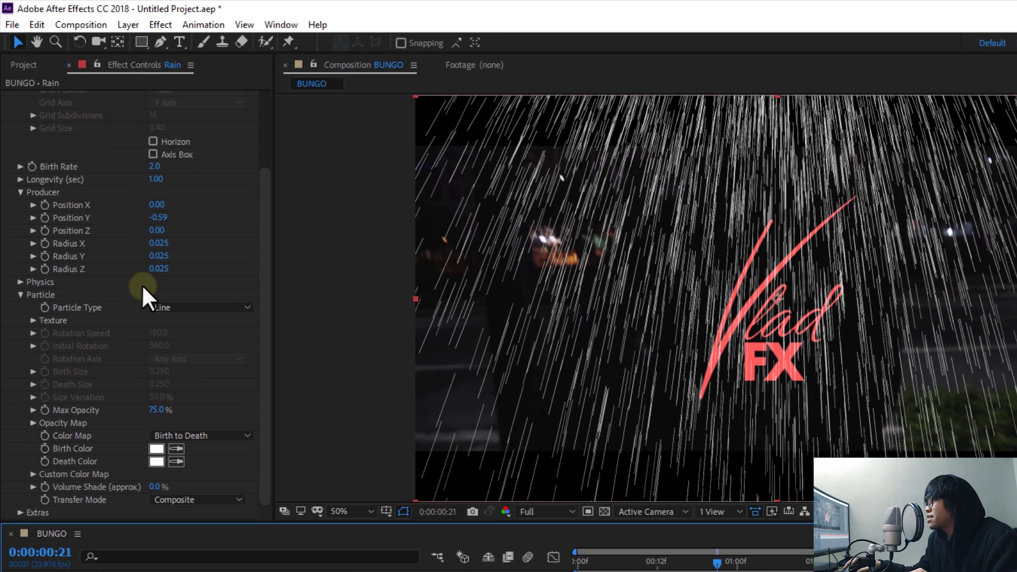
scroll(211, 268, "up", 3)
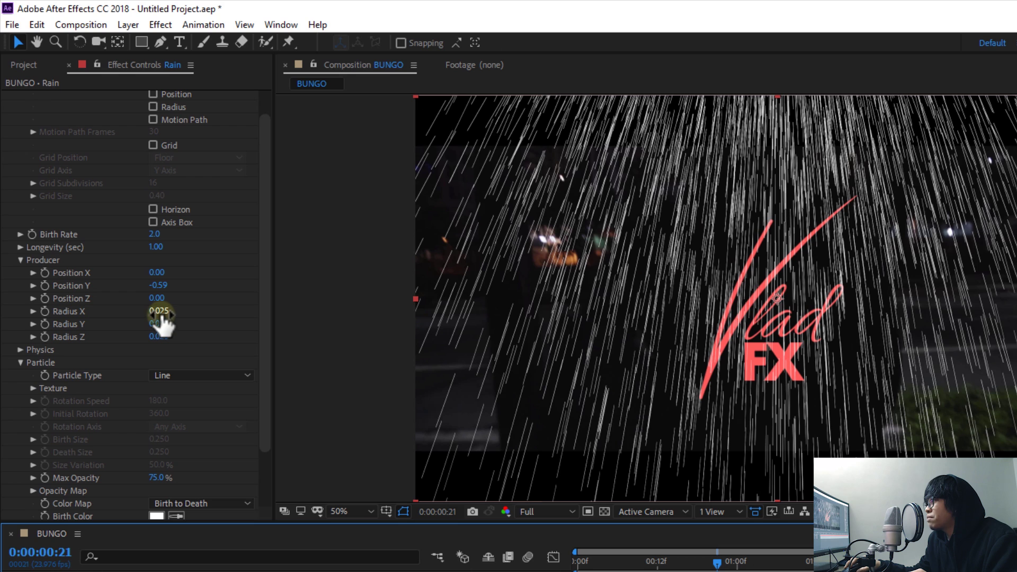
left_click_drag(159, 314, 432, 326)
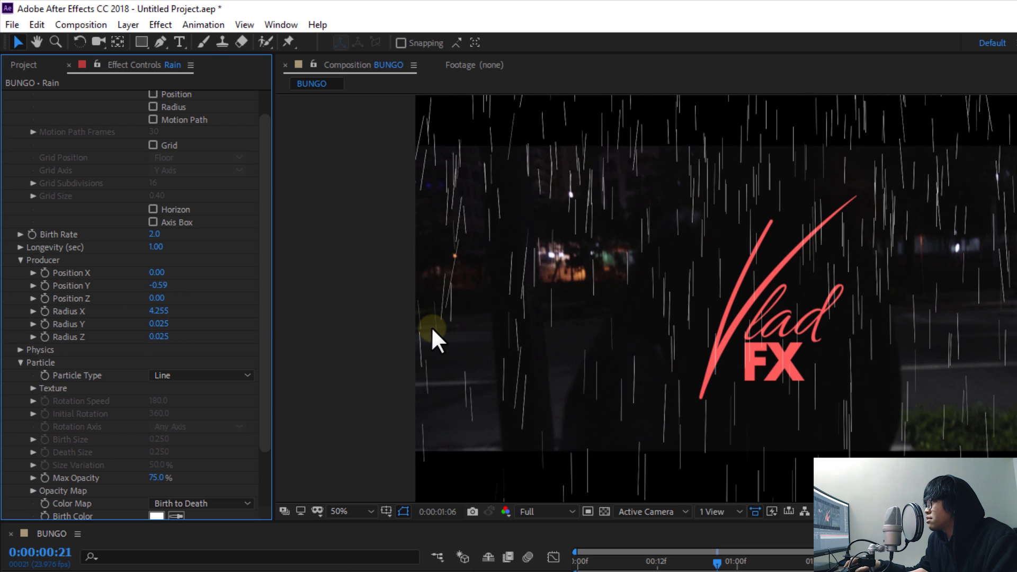
Set CC Particle World's Birth Rate to 1.7 and preview the rain.
scroll(231, 285, "up", 1)
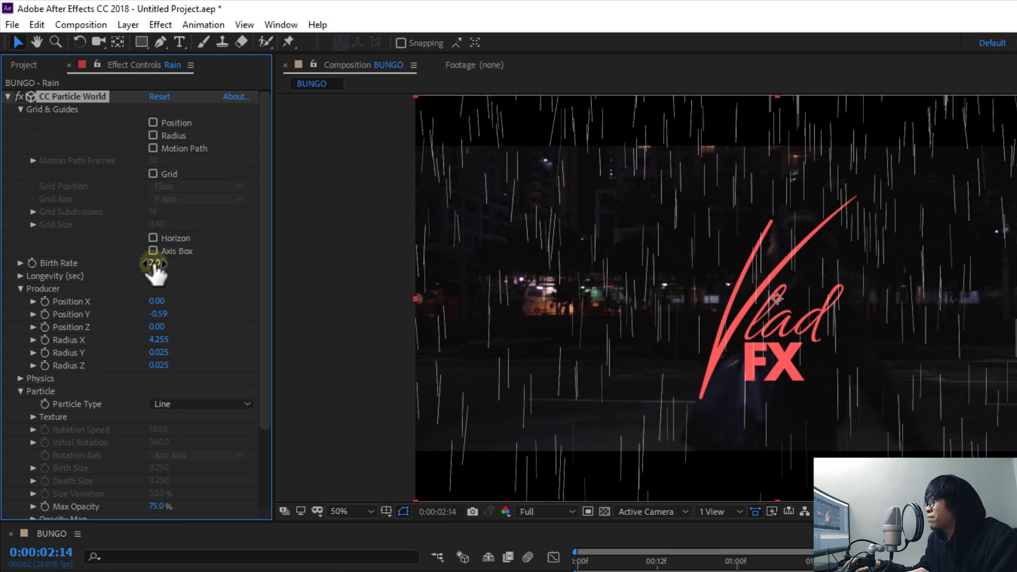
mouse_move(157, 265)
left_mouse_down()
mouse_move(345, 272)
mouse_move(143, 273)
mouse_move(163, 275)
mouse_move(154, 271)
left_mouse_up()
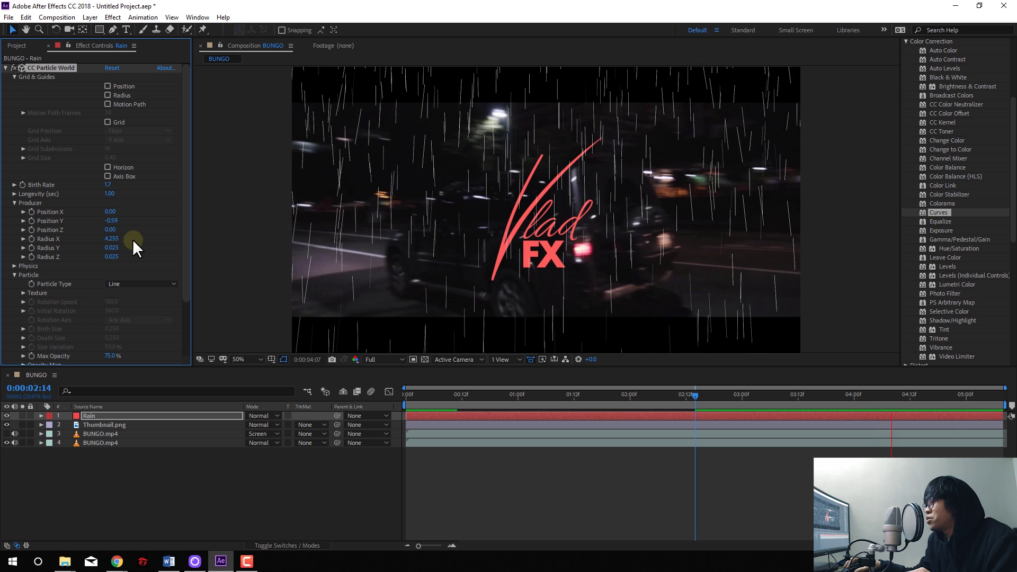
key("space")
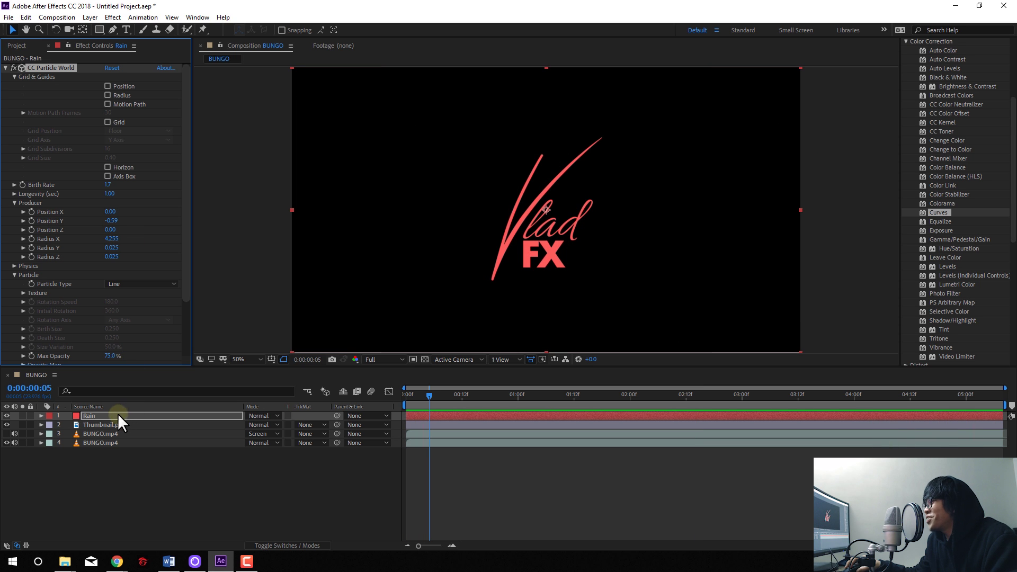
Collapse the Rain layer's CC Particle World settings and play the rain over the footage.
left_click(117, 416)
left_click(5, 68)
left_click(493, 395)
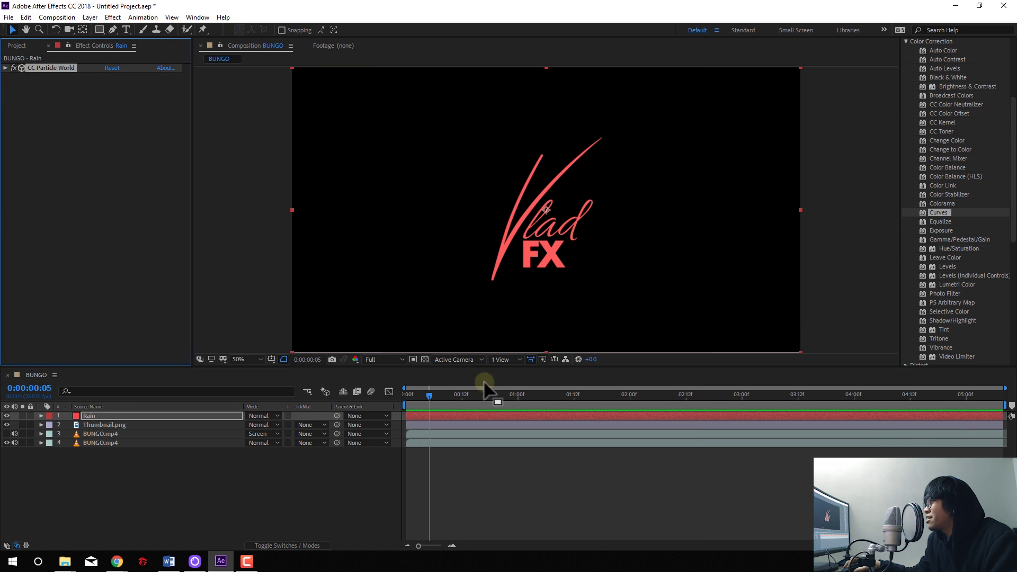
key("space")
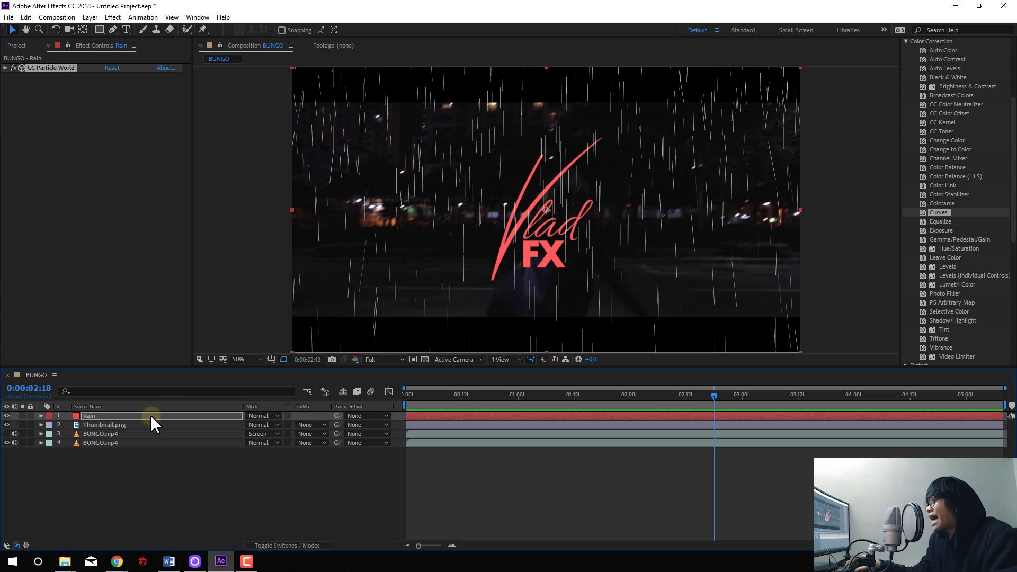
Apply Gaussian Blur to the Rain layer with a Blurriness of 12.4.
left_click(125, 416)
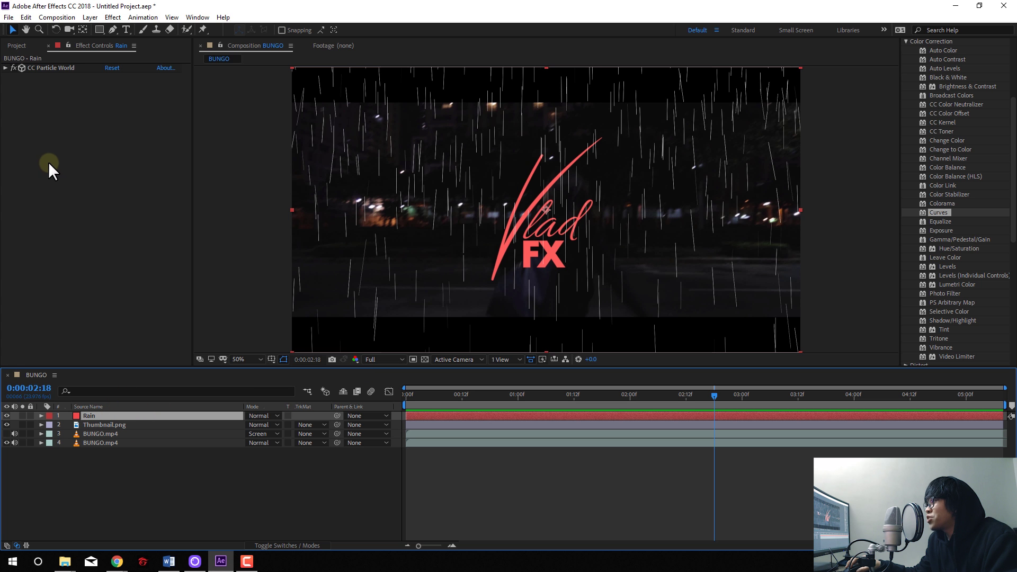
left_click(66, 67)
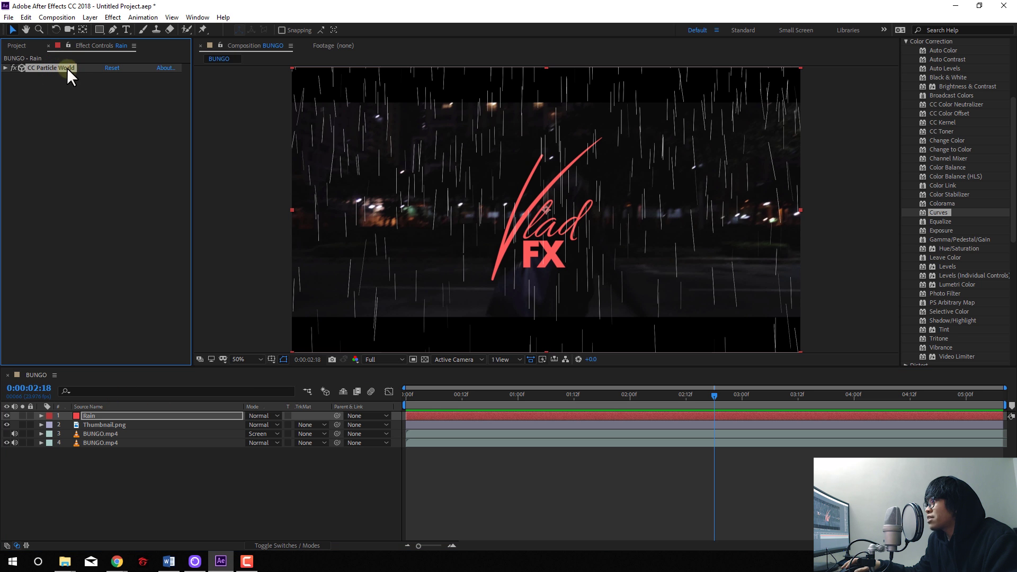
left_click(119, 16)
mouse_move(236, 91)
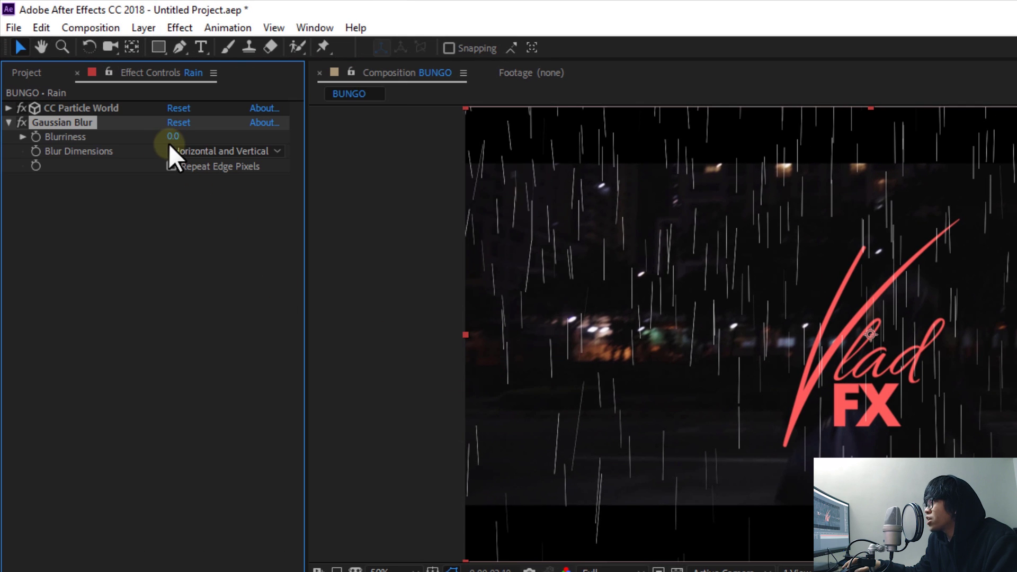
left_click_drag(174, 137, 201, 141)
left_click_drag(268, 151, 292, 151)
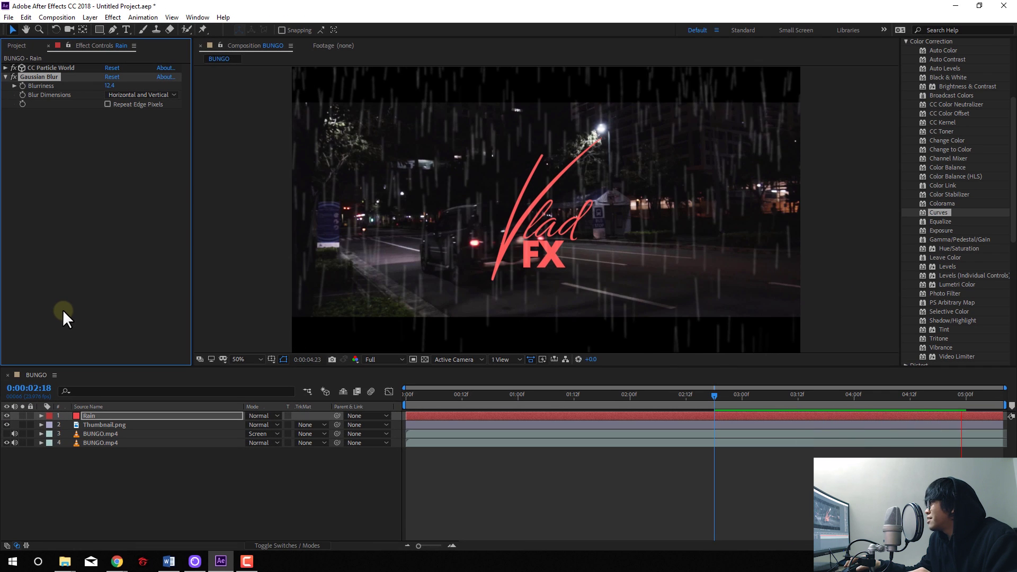
Move the playhead to 0:00:02:08 and set the Rain layer's blending mode to Overlay.
left_click(589, 403)
left_click(667, 395)
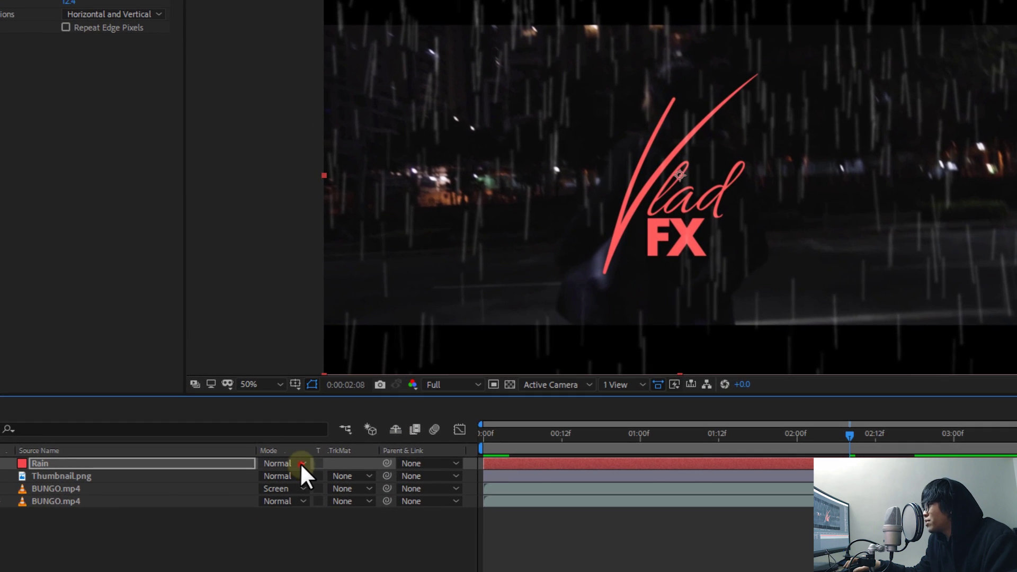
left_click(274, 416)
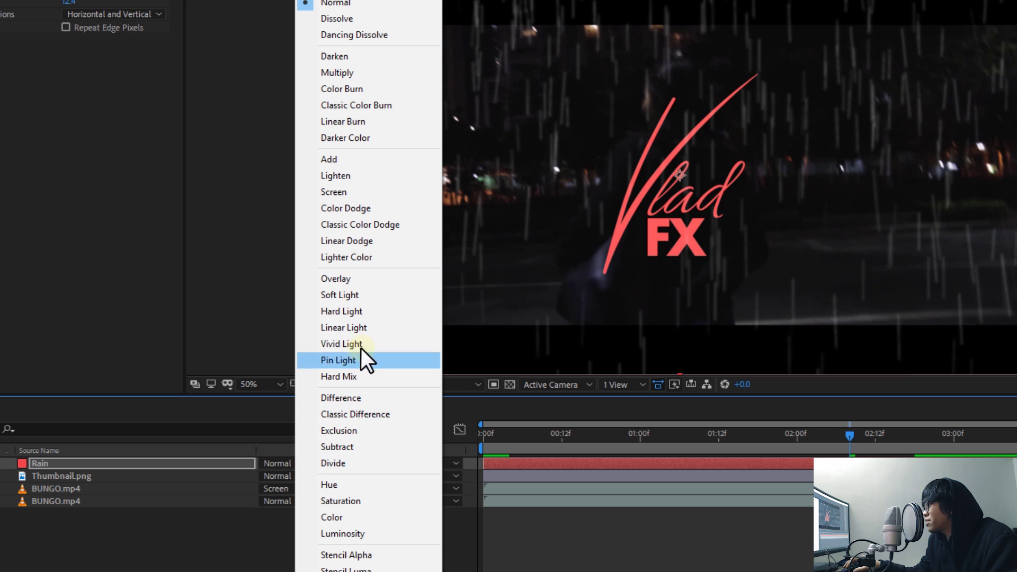
left_click(358, 281)
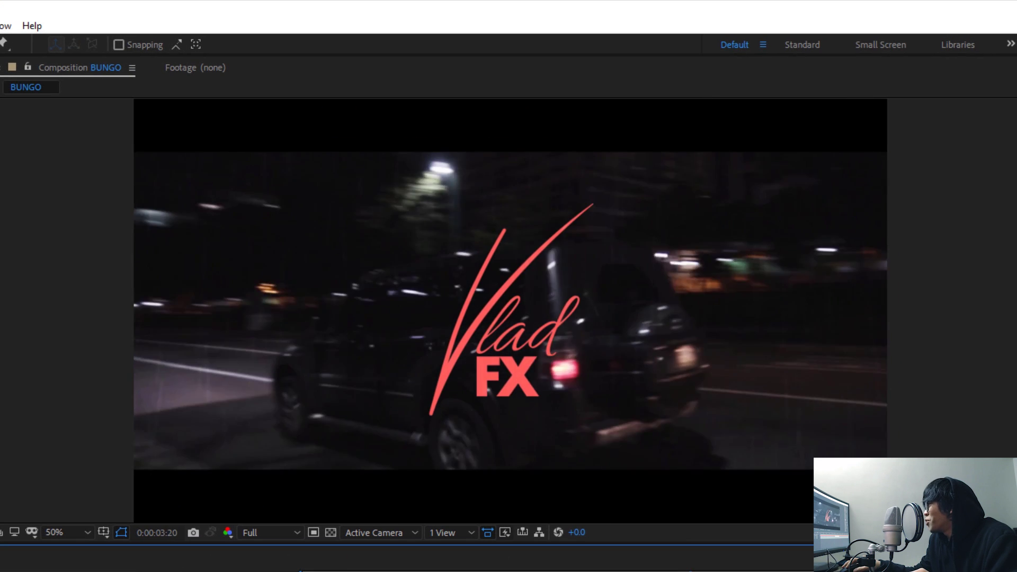
Add a new adjustment layer on top of the composition and move the playhead to 0:00:01:17.
key("ctrl+a")
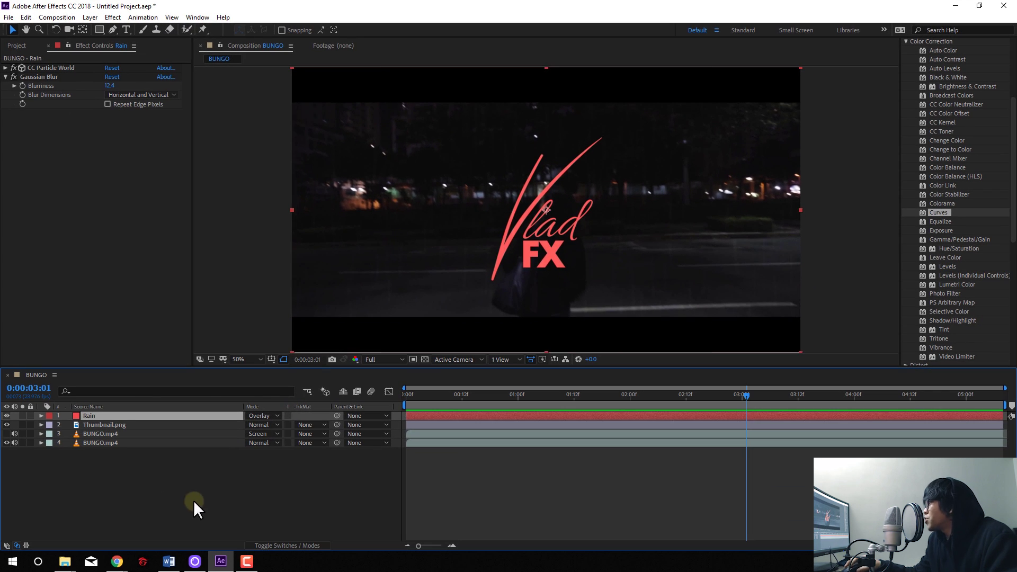
left_click(175, 483)
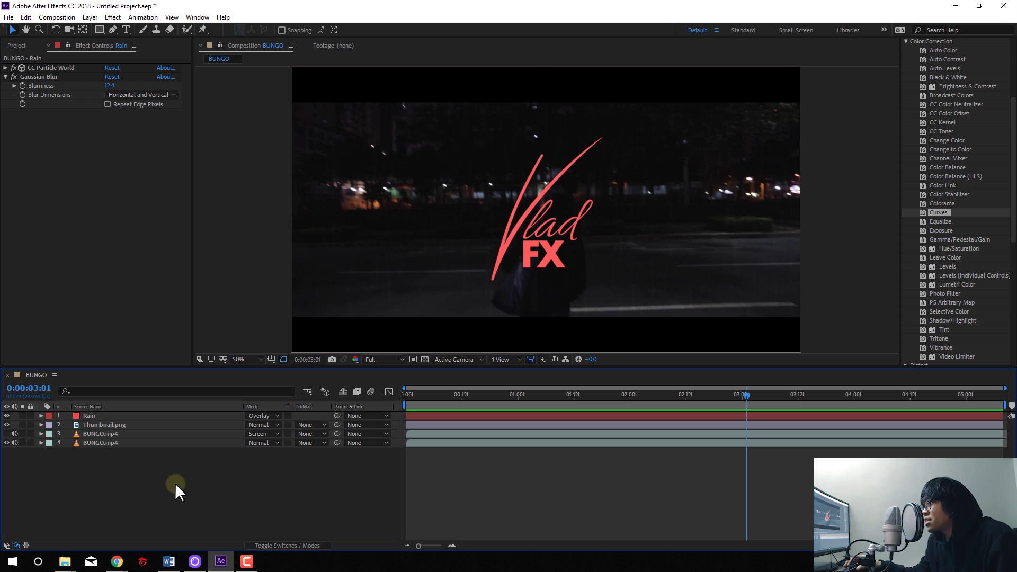
left_click(91, 16)
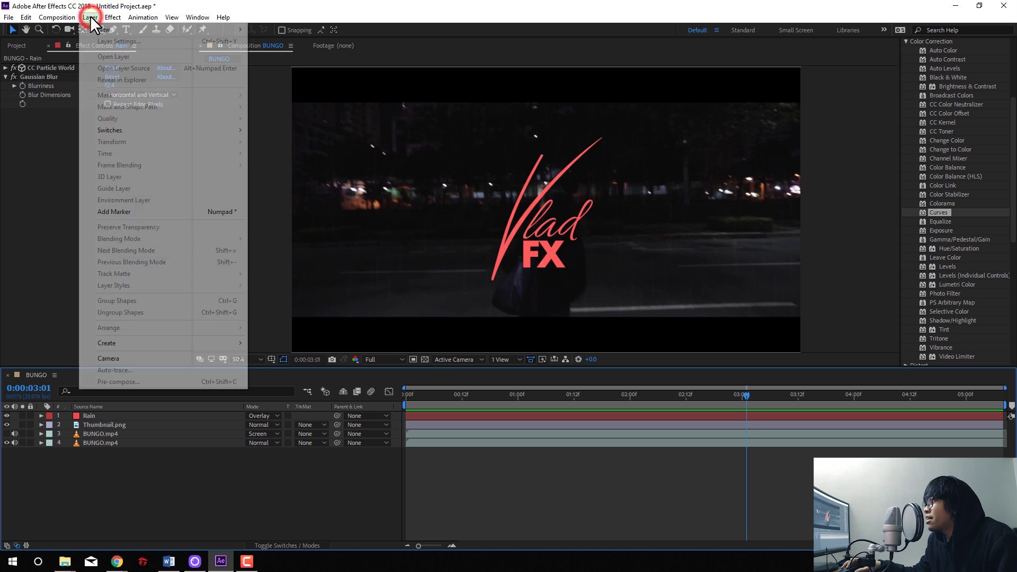
mouse_move(173, 28)
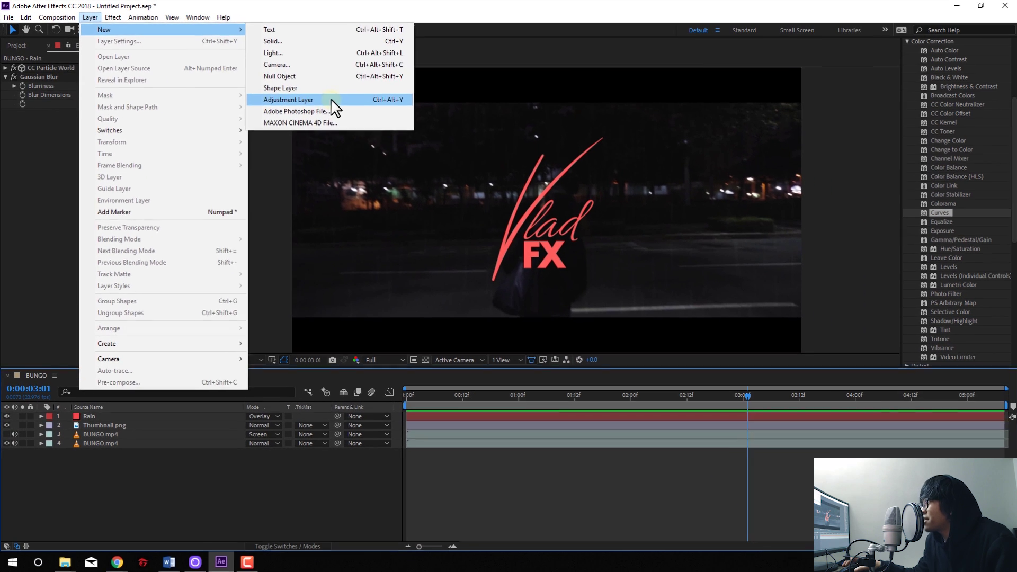
left_click(530, 158)
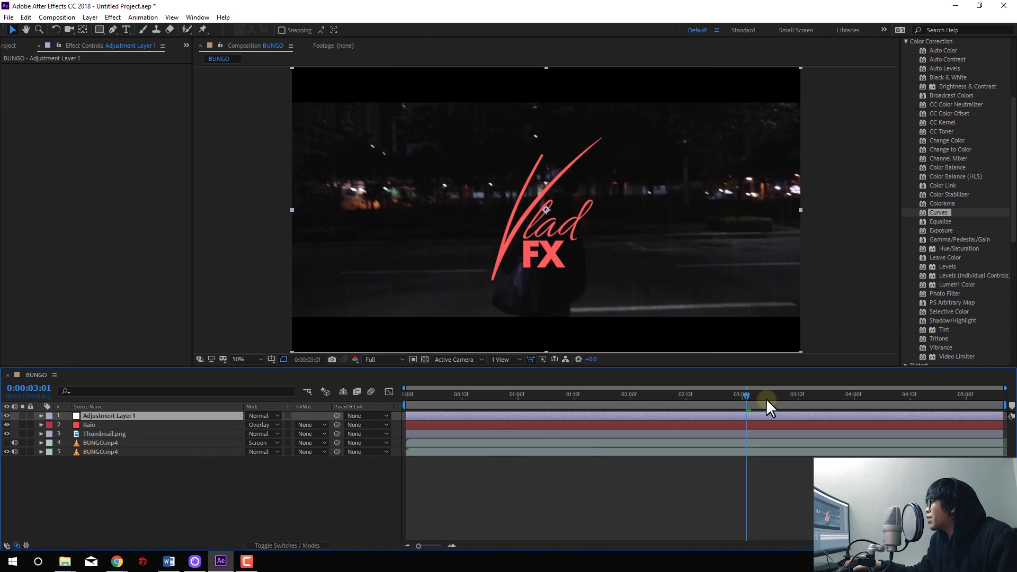
left_click_drag(766, 399, 597, 398)
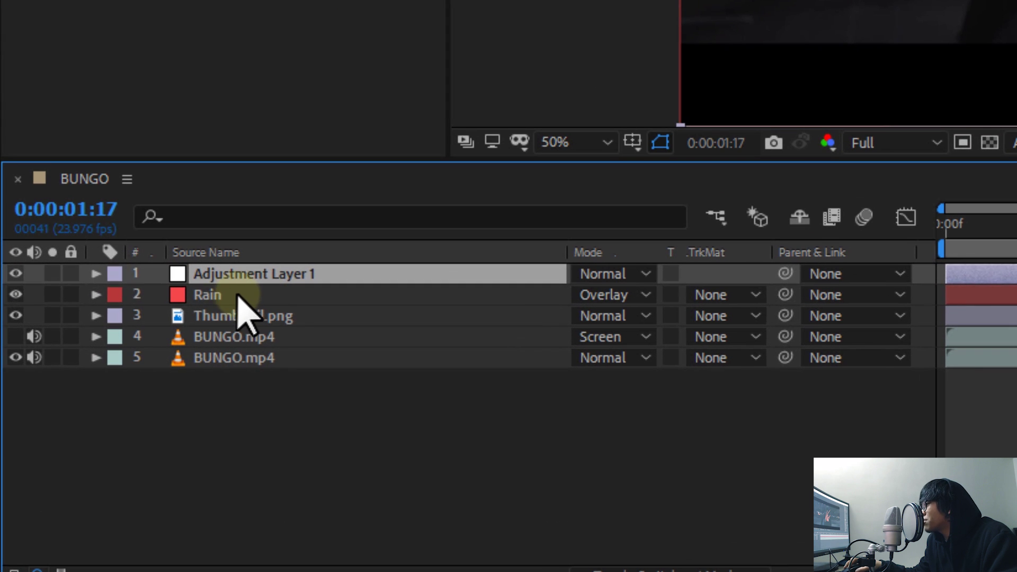
Select each layer beneath the adjustment layer in turn to examine the stack it covers.
left_click(100, 425)
left_click(289, 316)
left_click(244, 337)
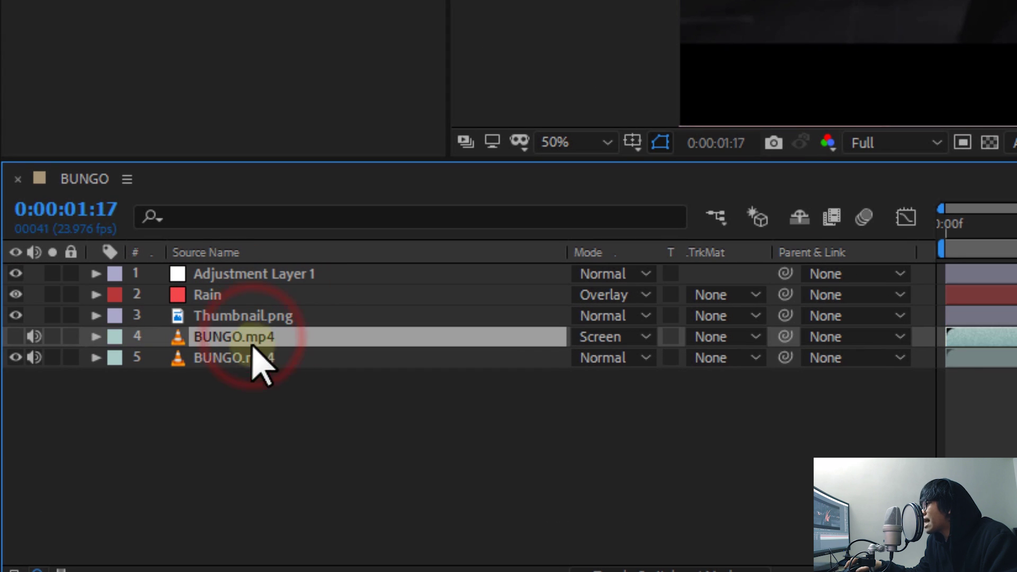
left_click(254, 358)
left_click(276, 410)
Rename the adjustment layer at the top of the composition as blur.
left_click(268, 275)
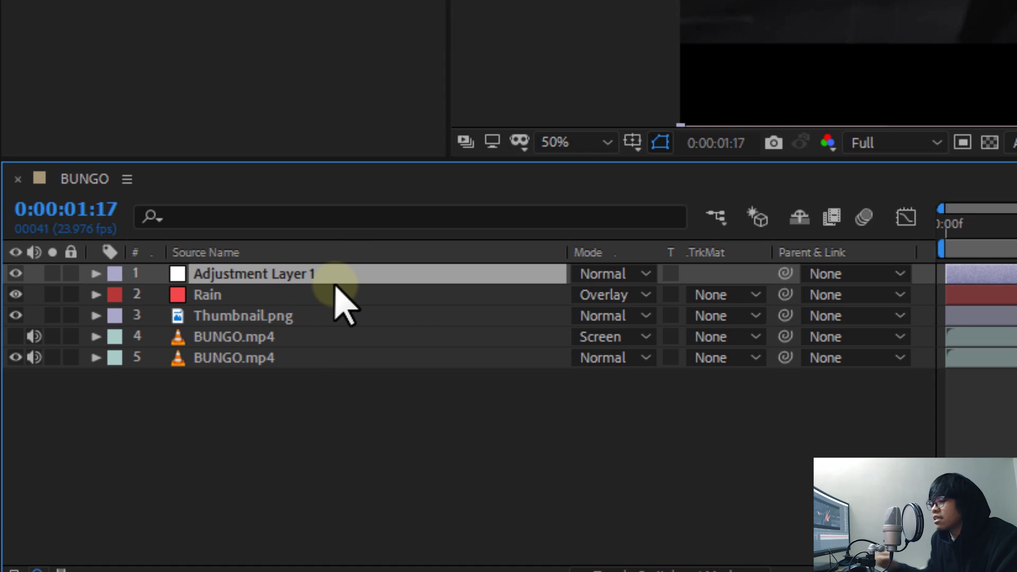
key("Return")
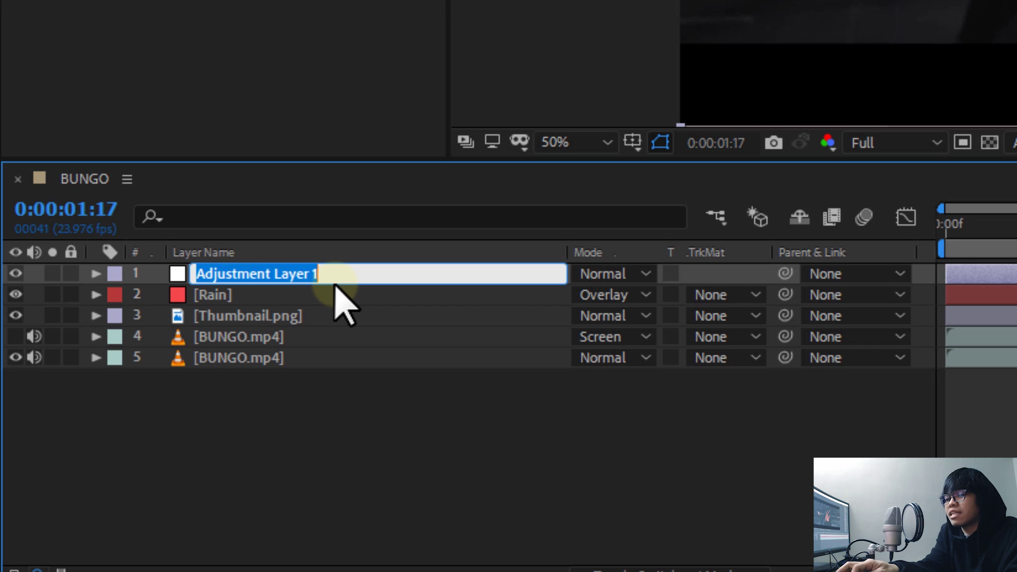
type("blur")
key("Return")
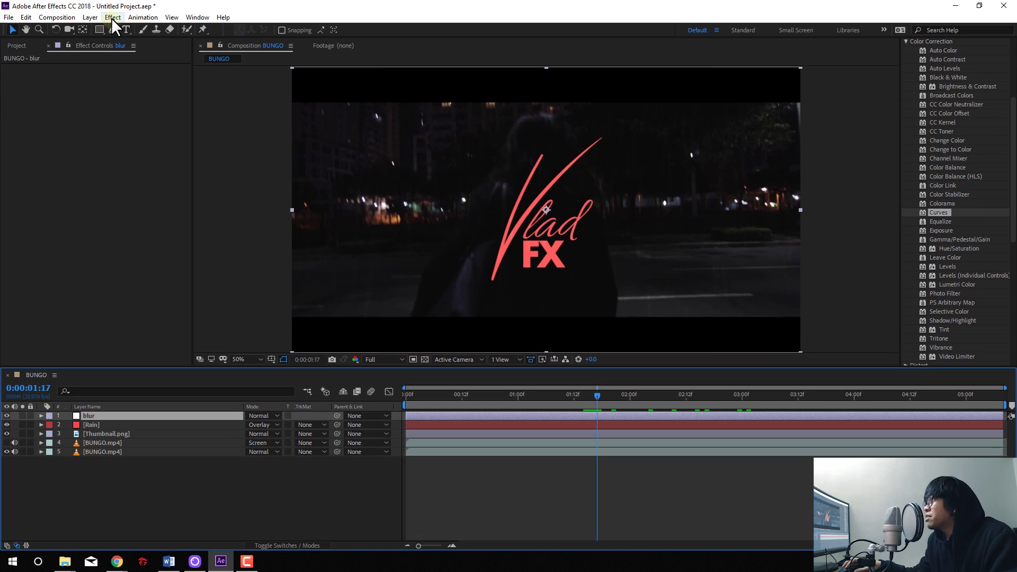
Apply Gaussian Blur to the blur layer with a Blurriness of 51.4 and Repeat Edge Pixels enabled, and preview the composition.
left_click(112, 17)
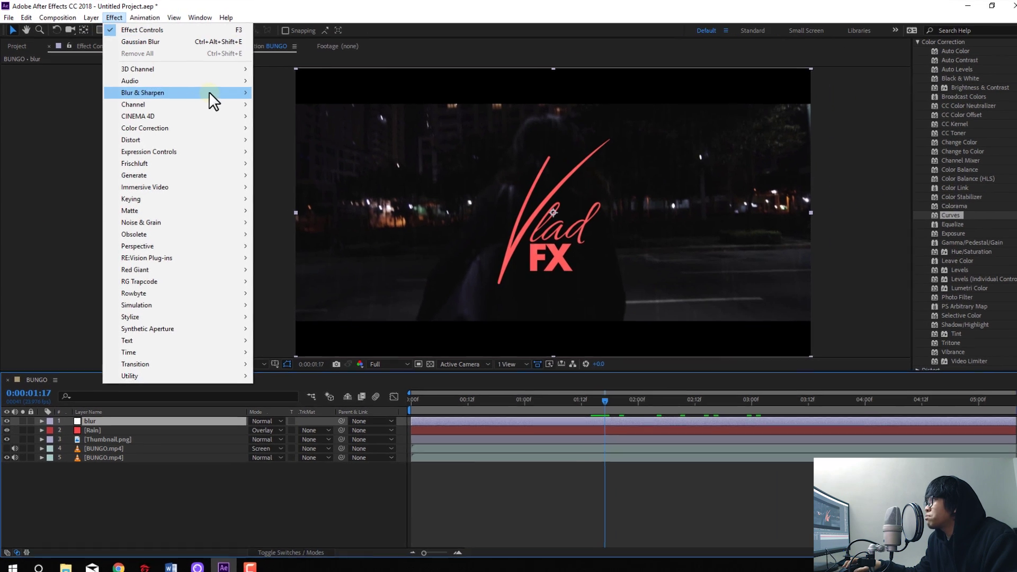
mouse_move(209, 91)
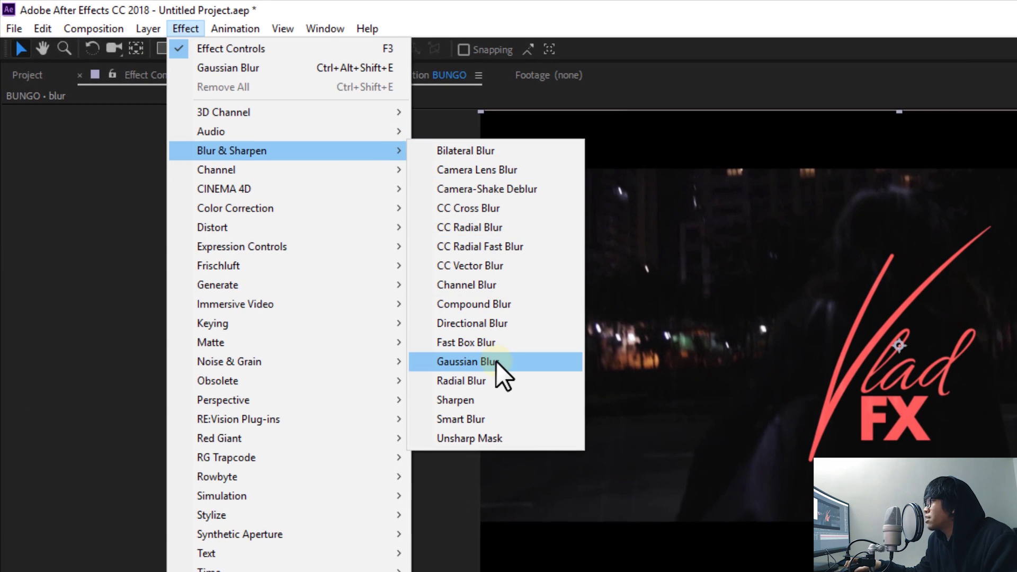
left_click(496, 361)
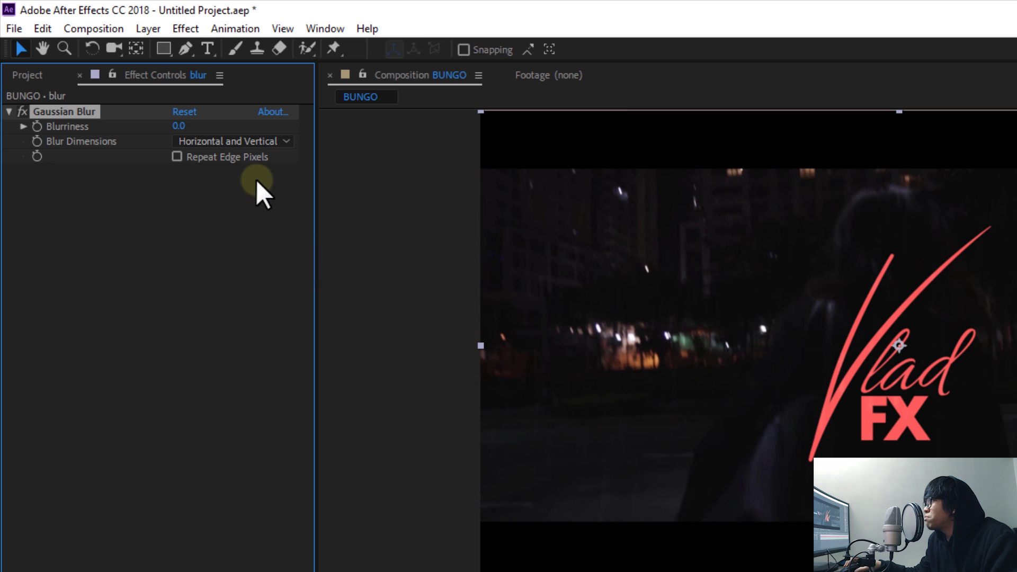
left_click_drag(285, 126, 631, 131)
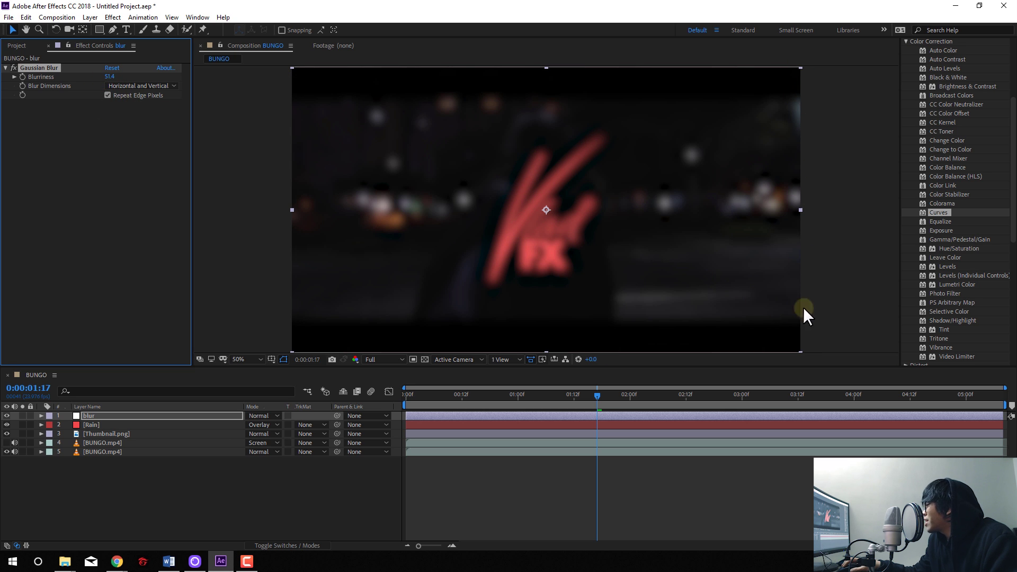
left_click(587, 537)
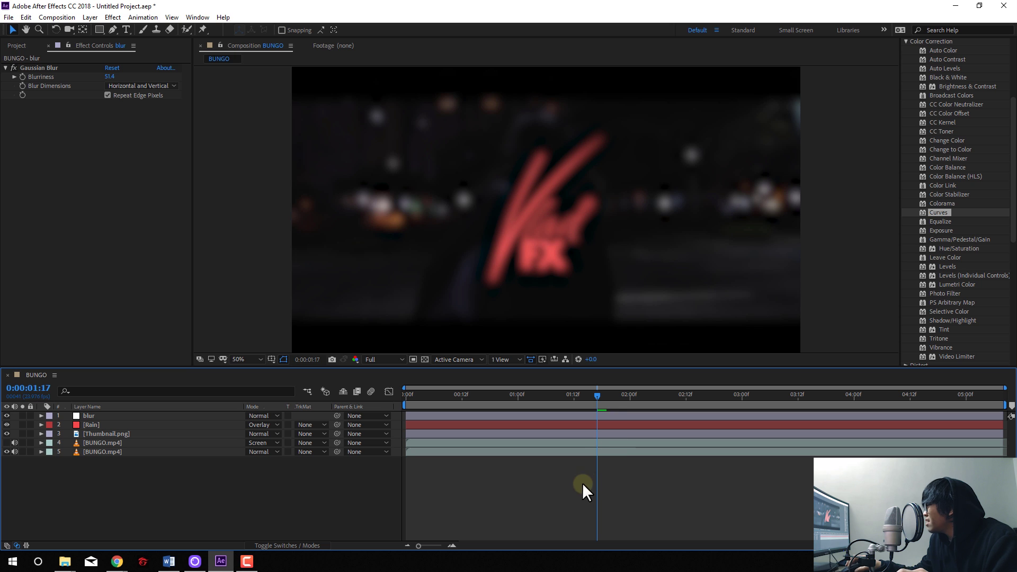
key("space")
Move the blur adjustment layer beneath Rain to preview the change, and move it further down beneath Thumbnail.png.
left_click(97, 422)
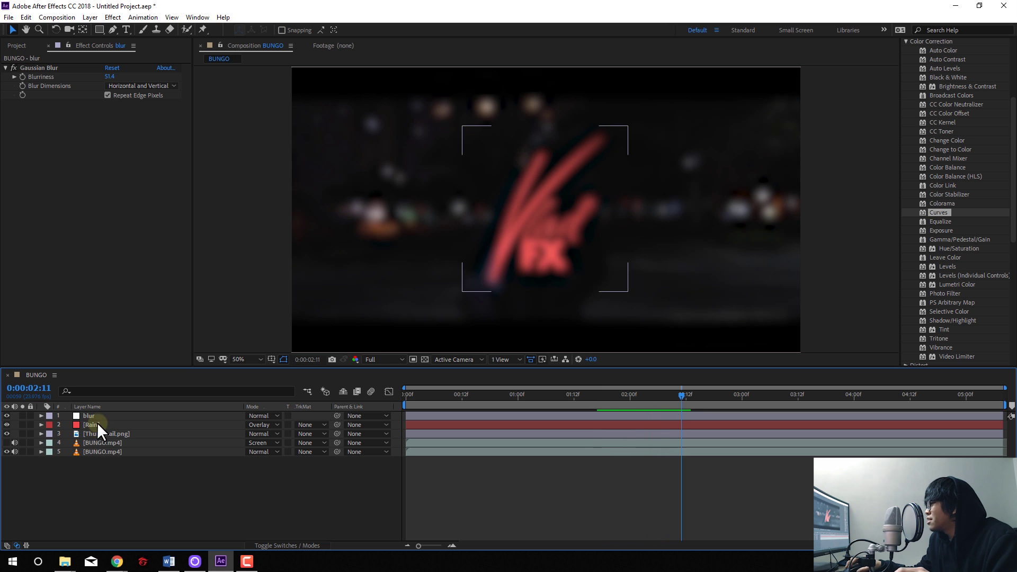
left_click(93, 417)
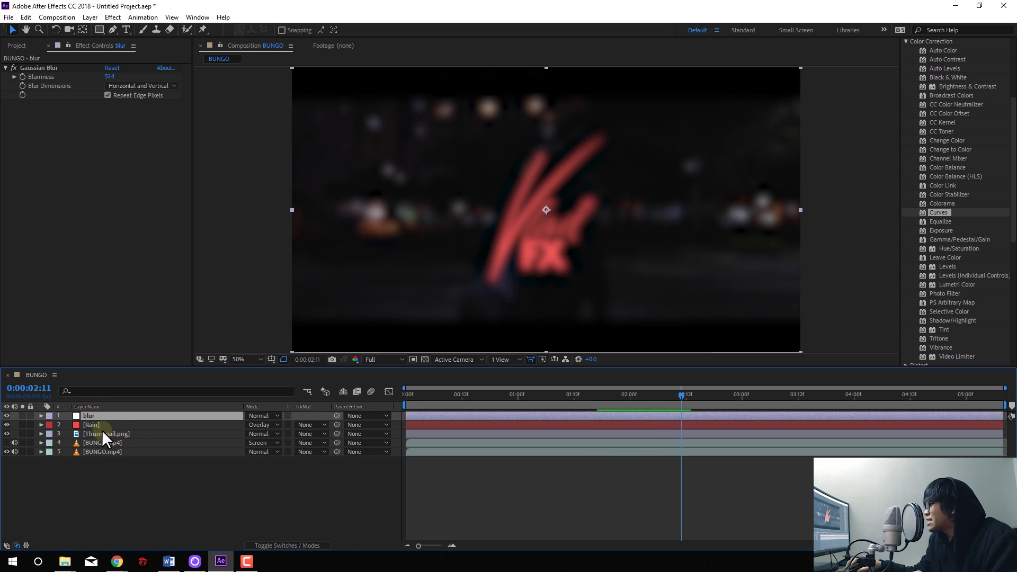
left_click_drag(94, 415, 130, 429)
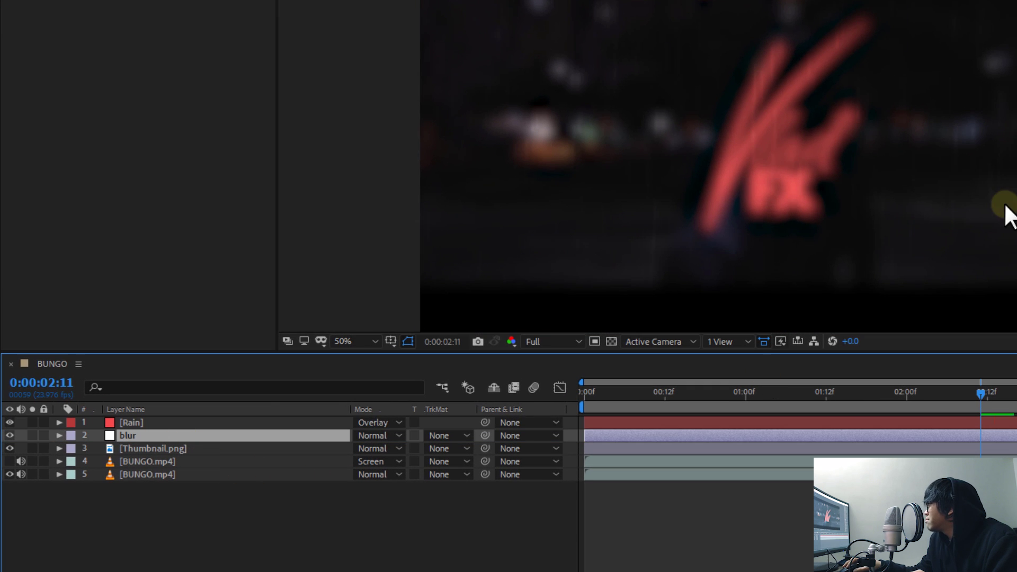
key("space")
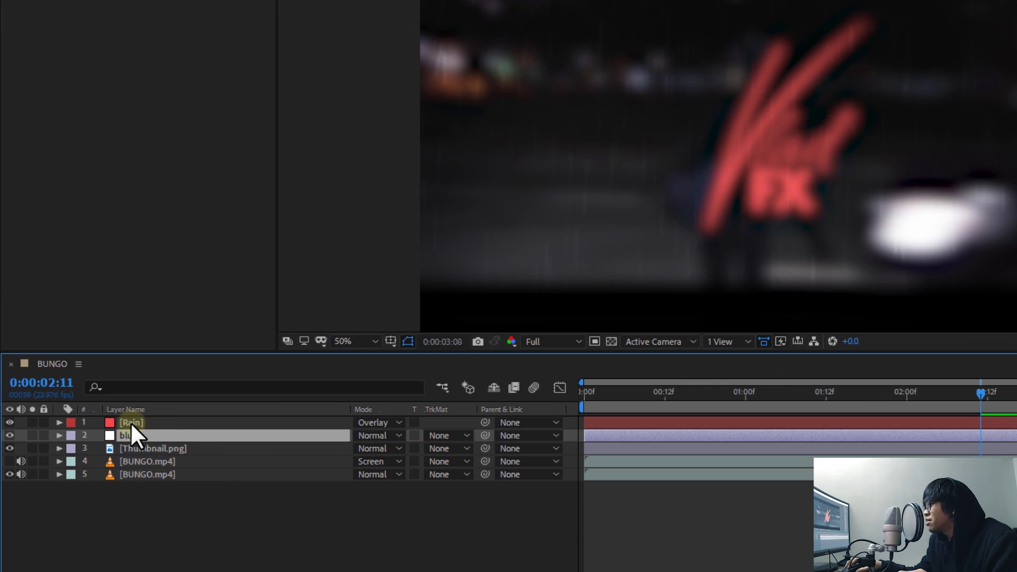
left_click(131, 422)
left_click_drag(130, 434, 212, 453)
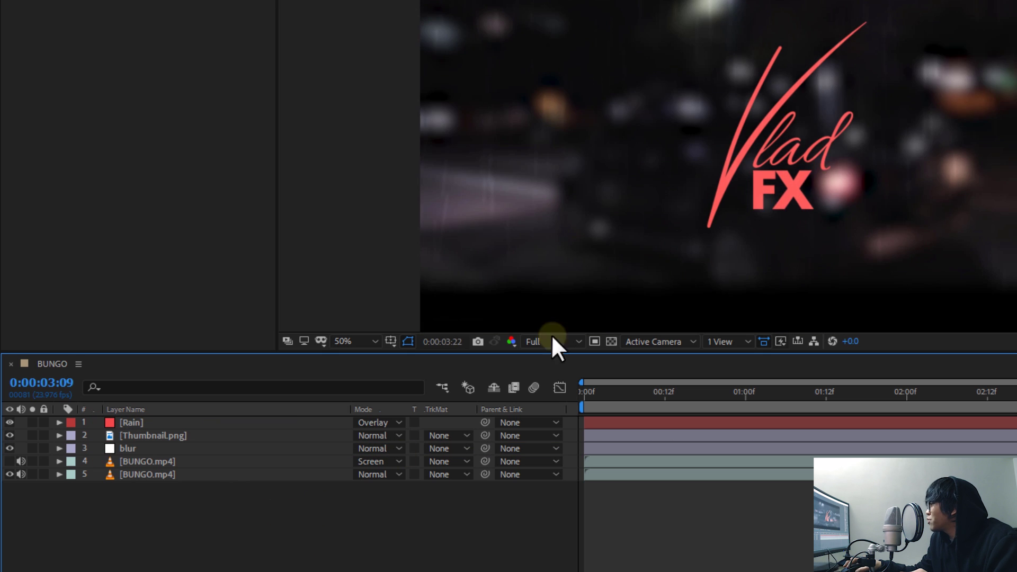
Set the Gaussian Blur Blurriness on the blur adjustment layer to 10.
left_click(142, 449)
left_click(108, 77)
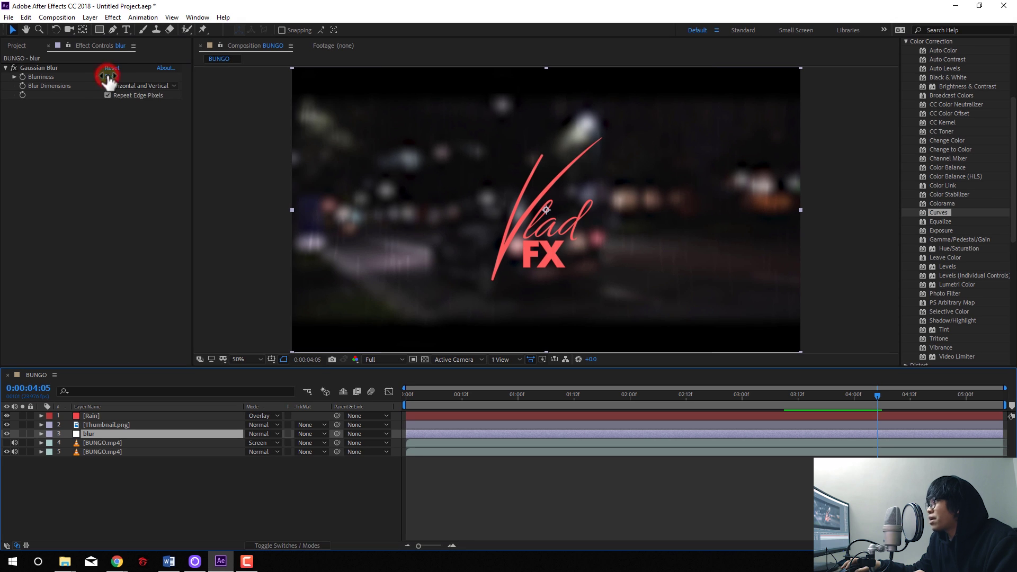
type("10")
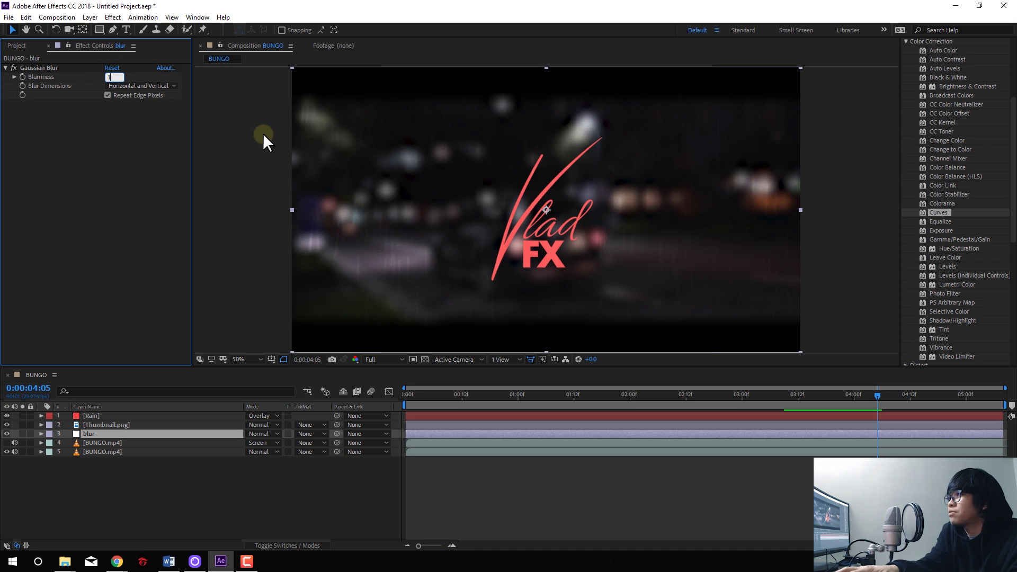
key("Return")
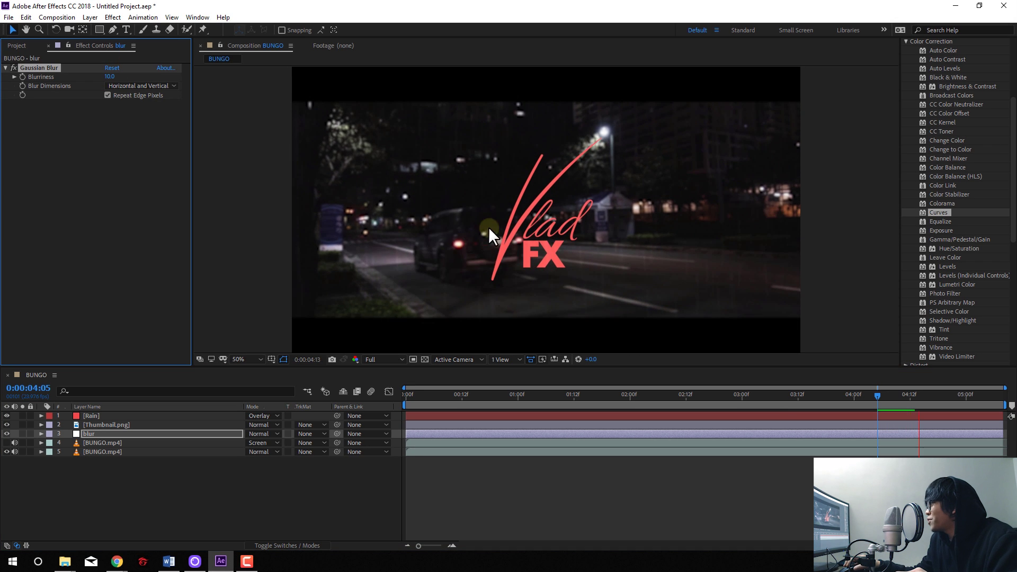